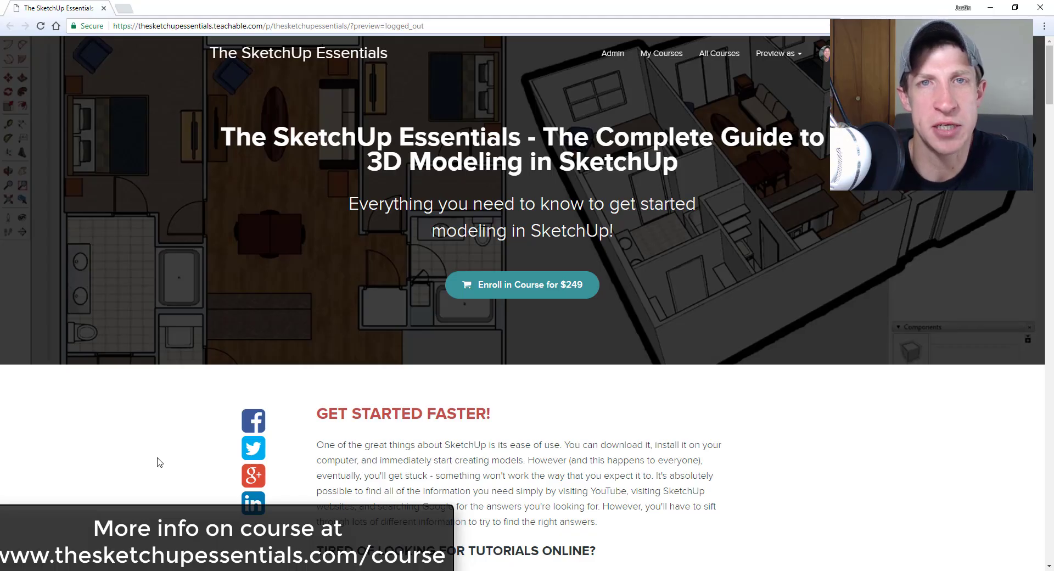
# - Read through the SketchUp course page, from the introduction through the module overviews to the Layout construction documents section
pyautogui.scroll(-6, 159, 462)
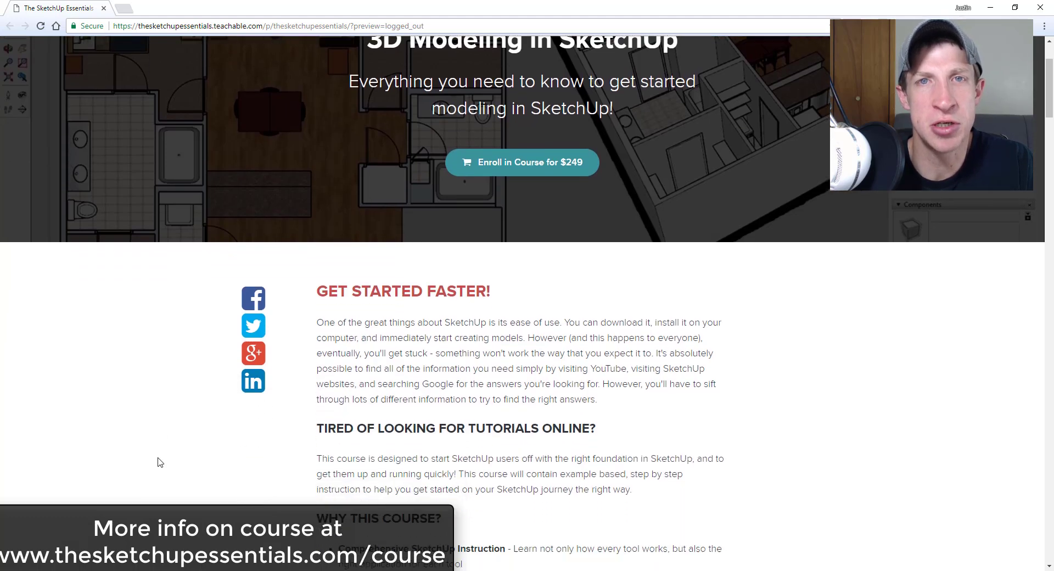
pyautogui.scroll(-8, 238, 409)
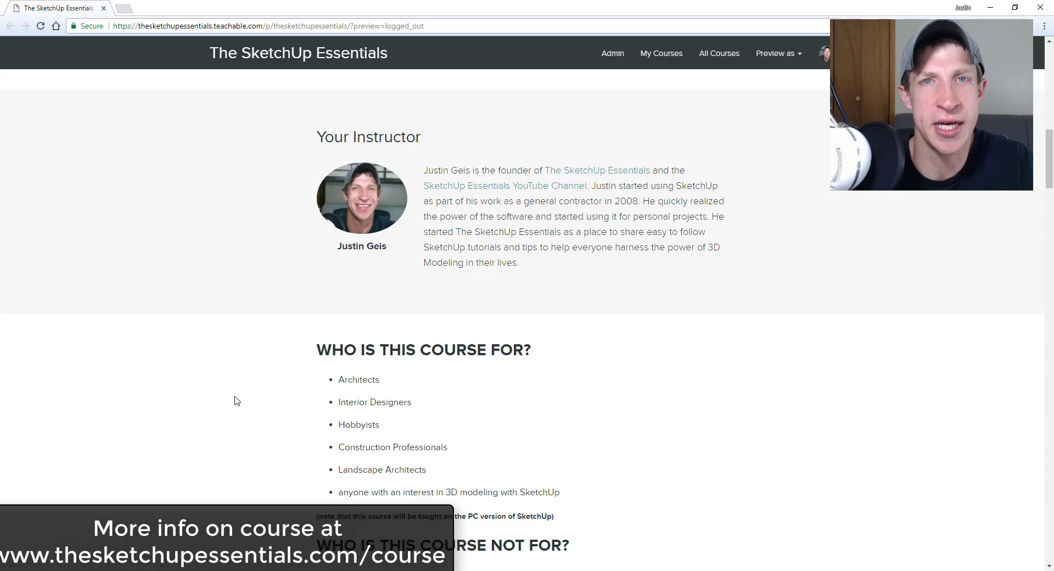
pyautogui.scroll(-4, 236, 400)
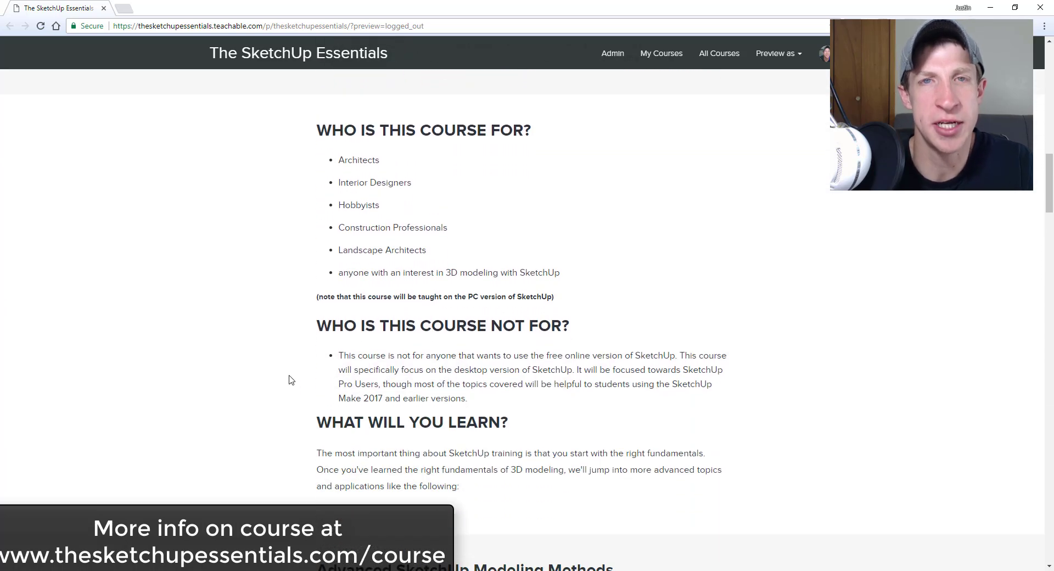
pyautogui.scroll(-6, 310, 363)
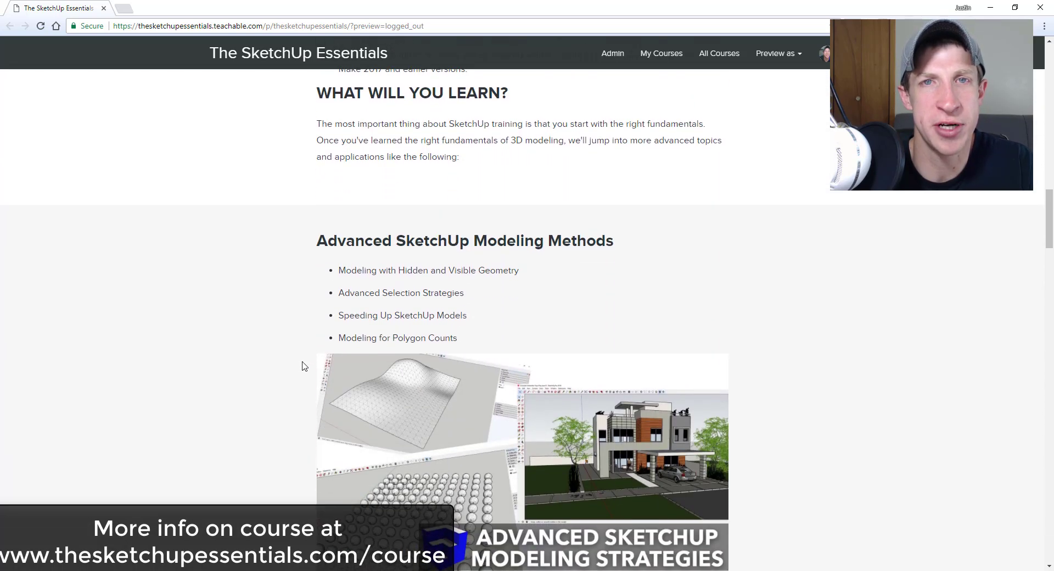
pyautogui.scroll(-2, 301, 363)
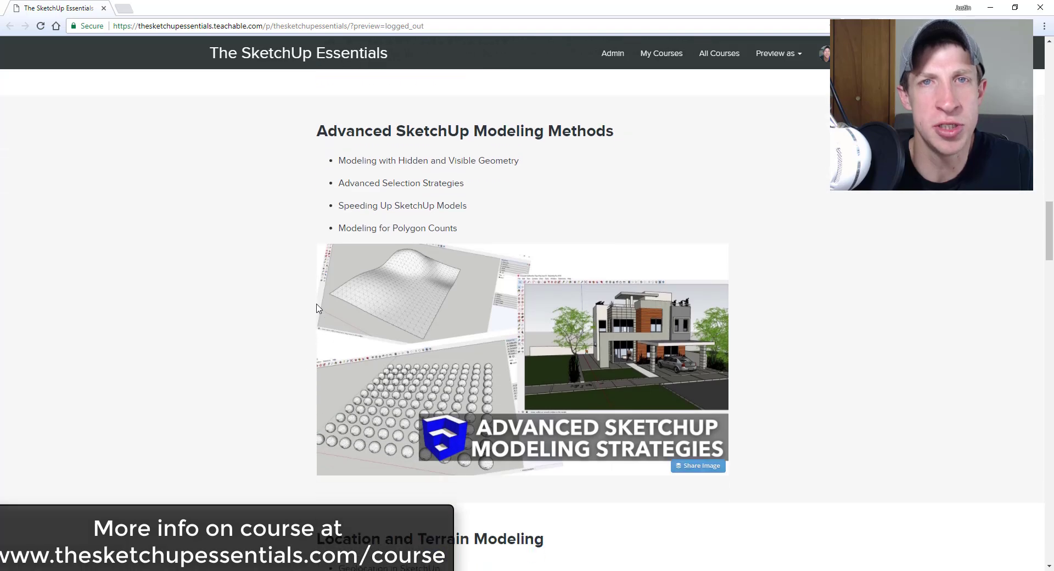
pyautogui.scroll(-7, 315, 329)
pyautogui.scroll(-1, 314, 308)
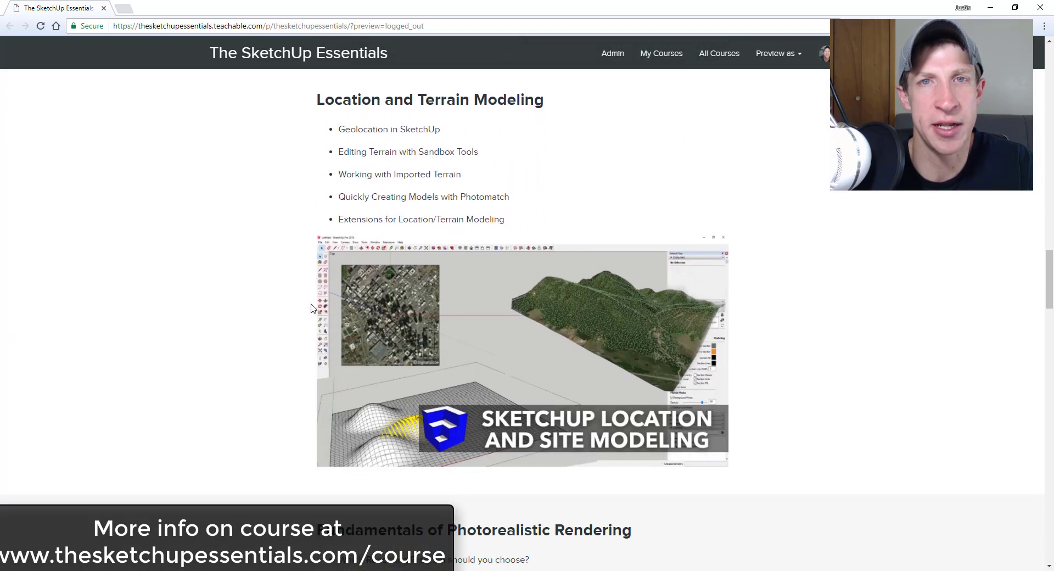
pyautogui.scroll(-5, 306, 301)
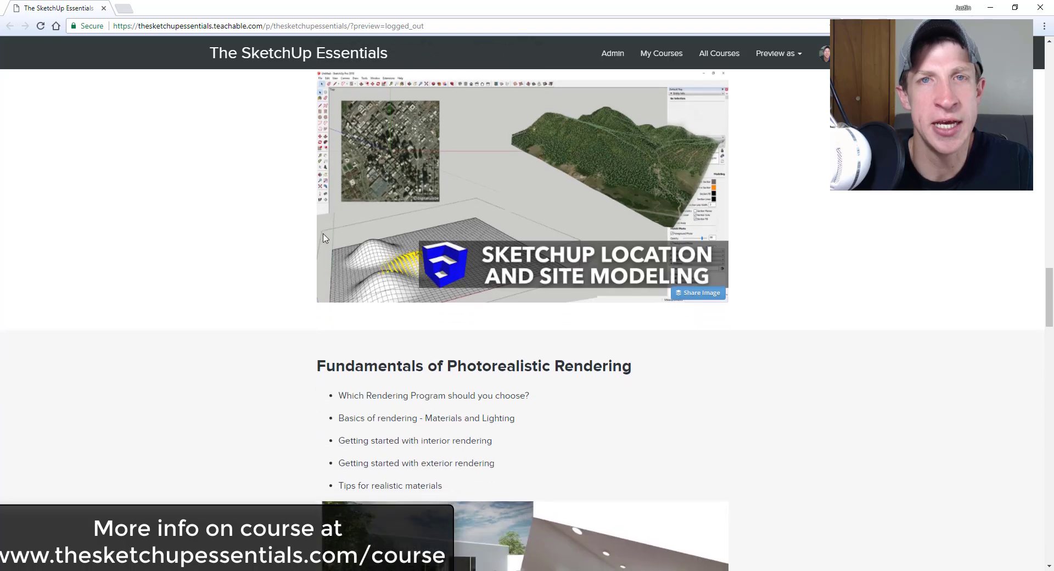
pyautogui.scroll(-1, 318, 247)
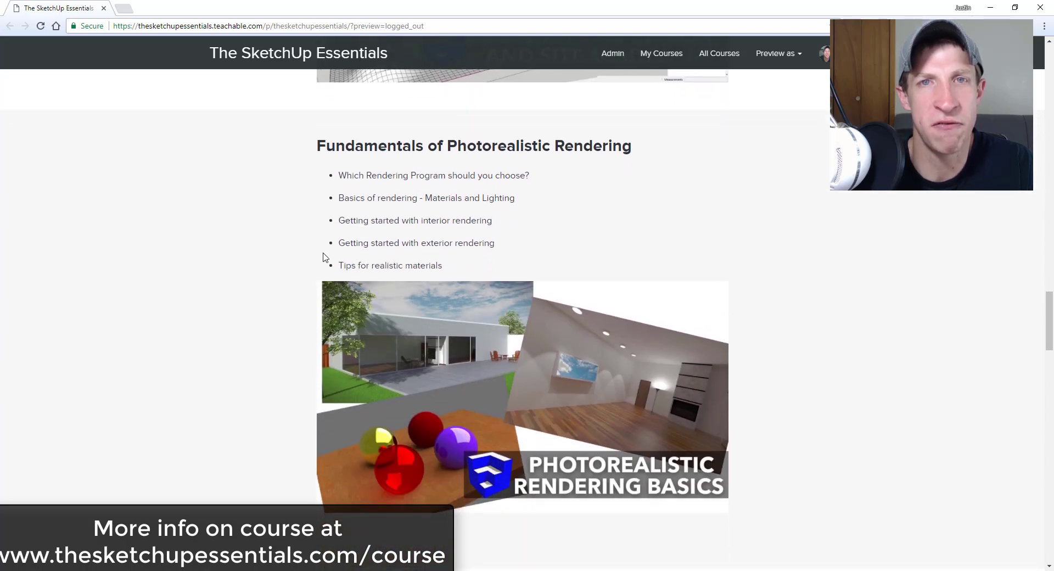
pyautogui.scroll(-7, 318, 258)
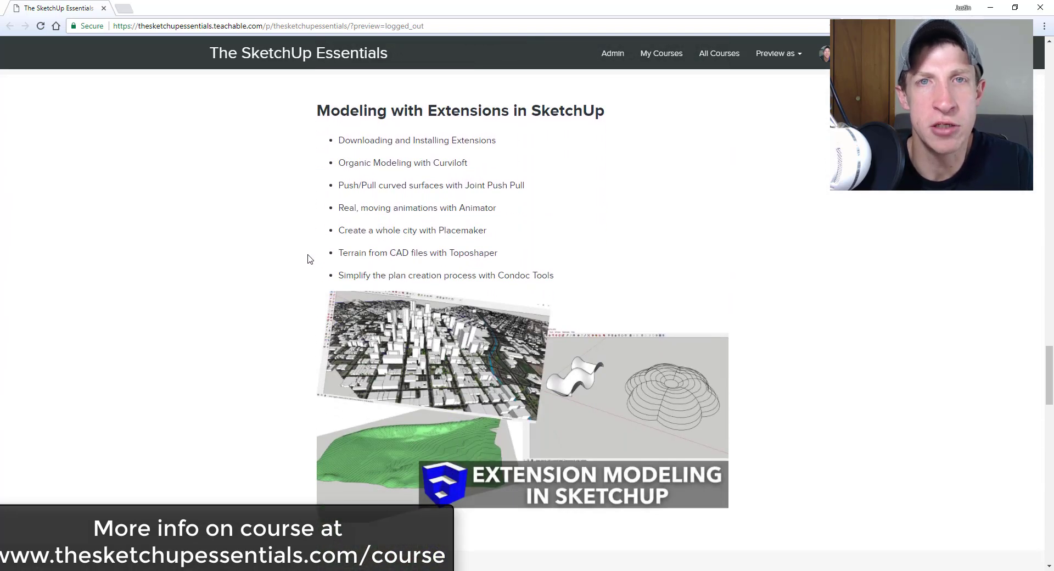
pyautogui.scroll(-7, 306, 252)
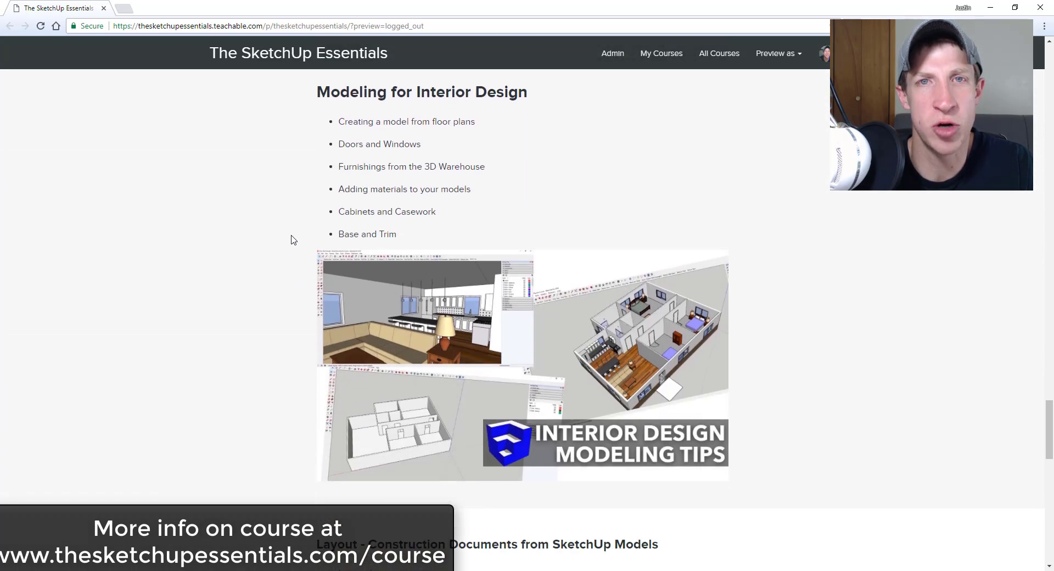
pyautogui.scroll(-6, 301, 209)
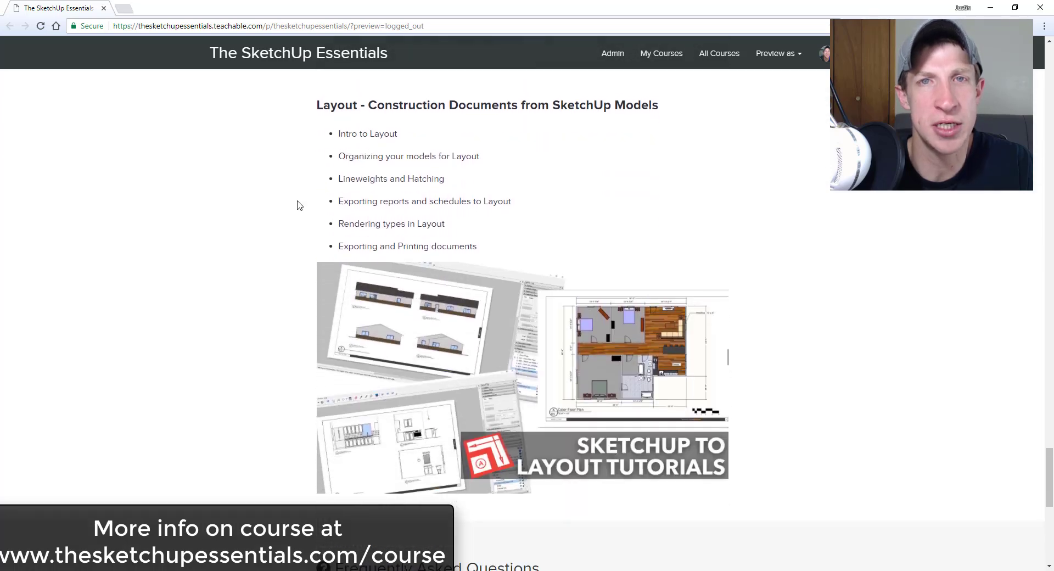
pyautogui.scroll(-6, 299, 205)
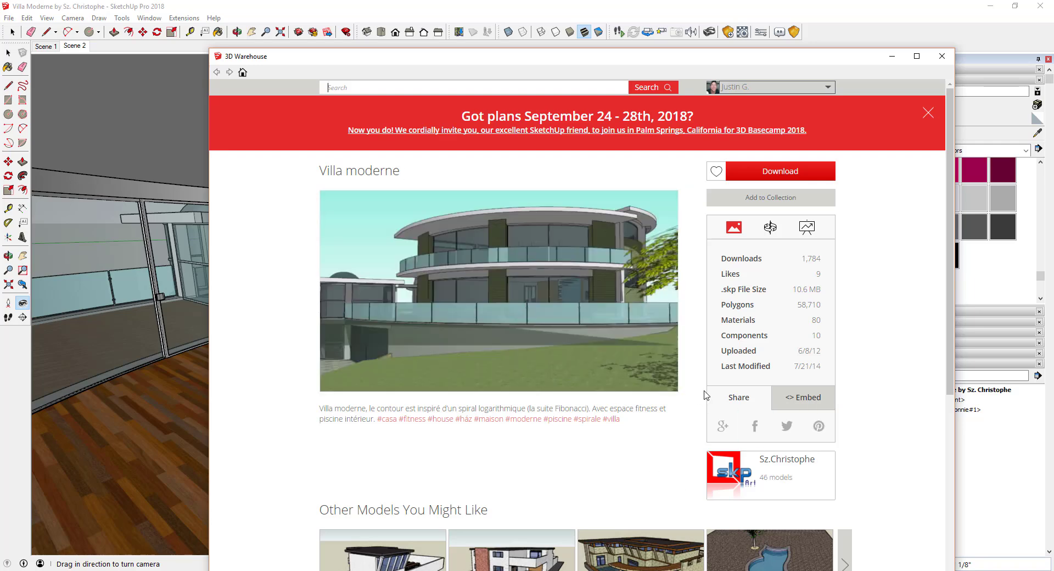
# - Close the 3D Warehouse window and examine the villa model from outside
pyautogui.click(942, 56)
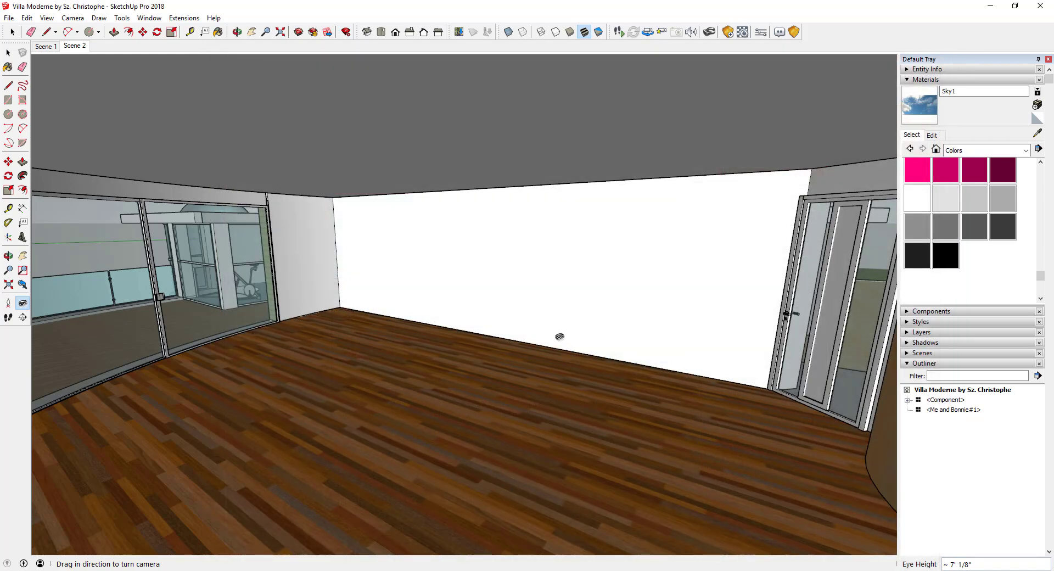
pyautogui.moveTo(249, 257); pyautogui.dragTo(554, 318, button='middle')
pyautogui.scroll(-4, 549, 316)
pyautogui.scroll(-2, 458, 321)
pyautogui.moveTo(457, 321); pyautogui.dragTo(370, 324, button='middle')
pyautogui.scroll(3, 548, 314)
pyautogui.moveTo(549, 314); pyautogui.dragTo(509, 298, button='middle')
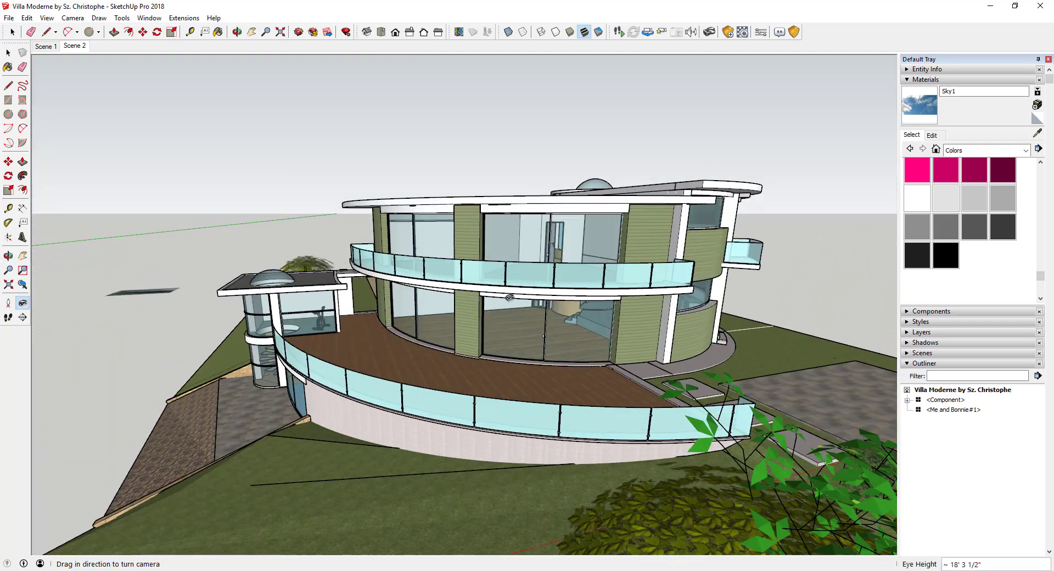
# - Restore the Scene 2 interior view and open the Enscape Objects window clear of the room's long white wall
pyautogui.click(71, 46)
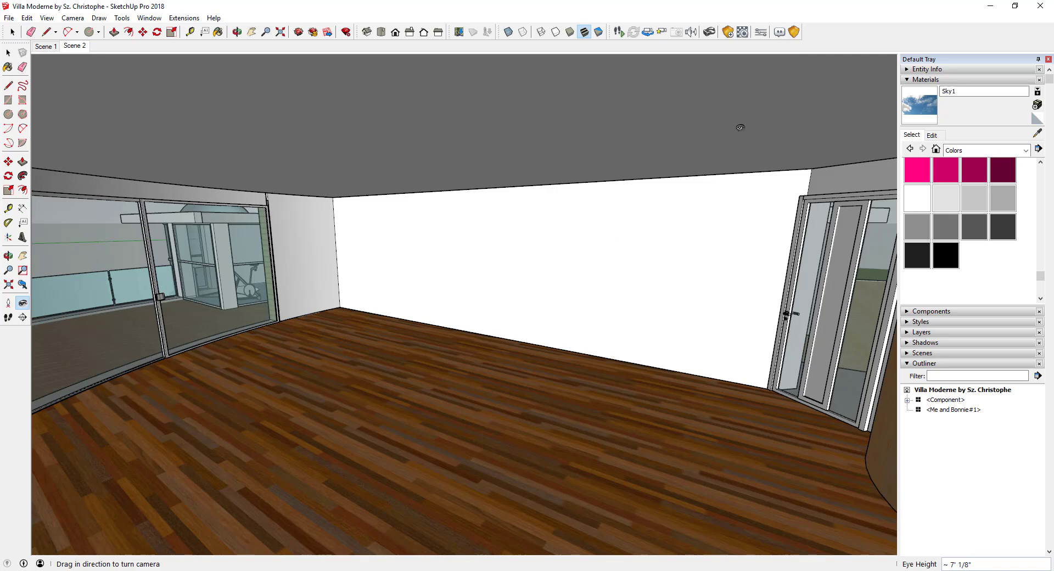
pyautogui.click(728, 34)
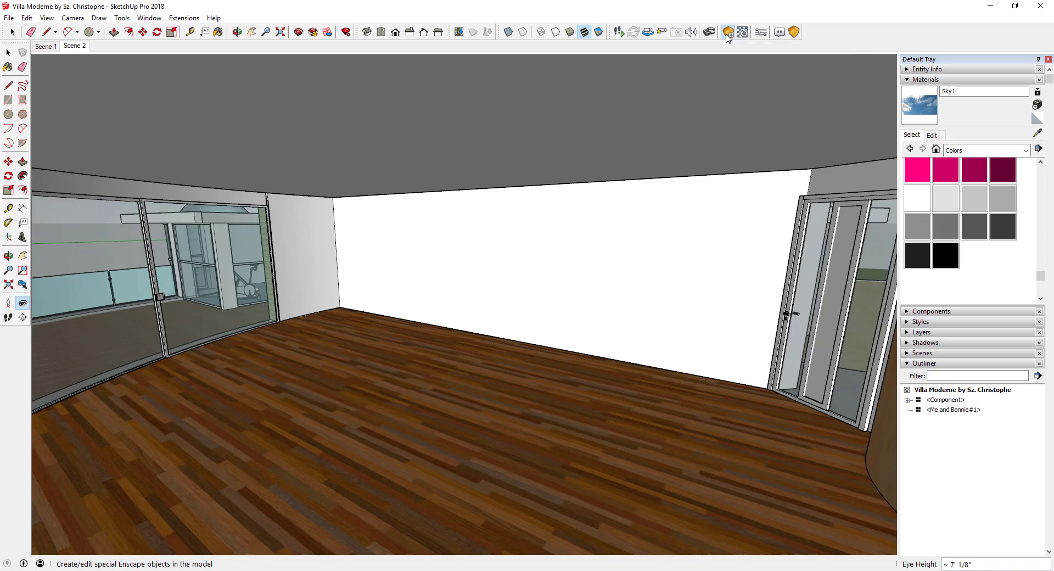
pyautogui.moveTo(245, 140); pyautogui.dragTo(186, 100)
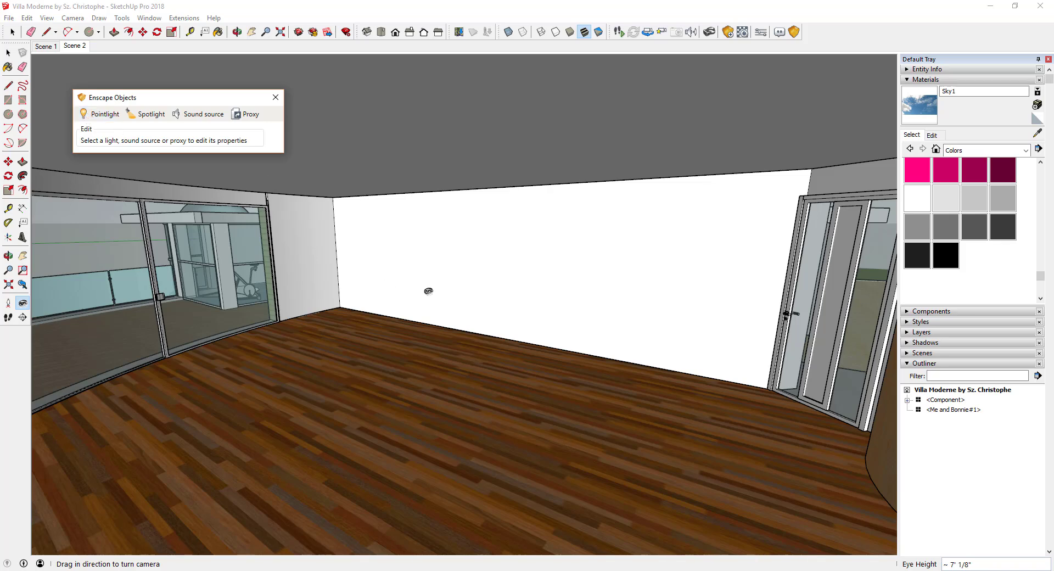
# - Start the Enscape live render and look around the empty room, its windows and its daylight
pyautogui.click(618, 33)
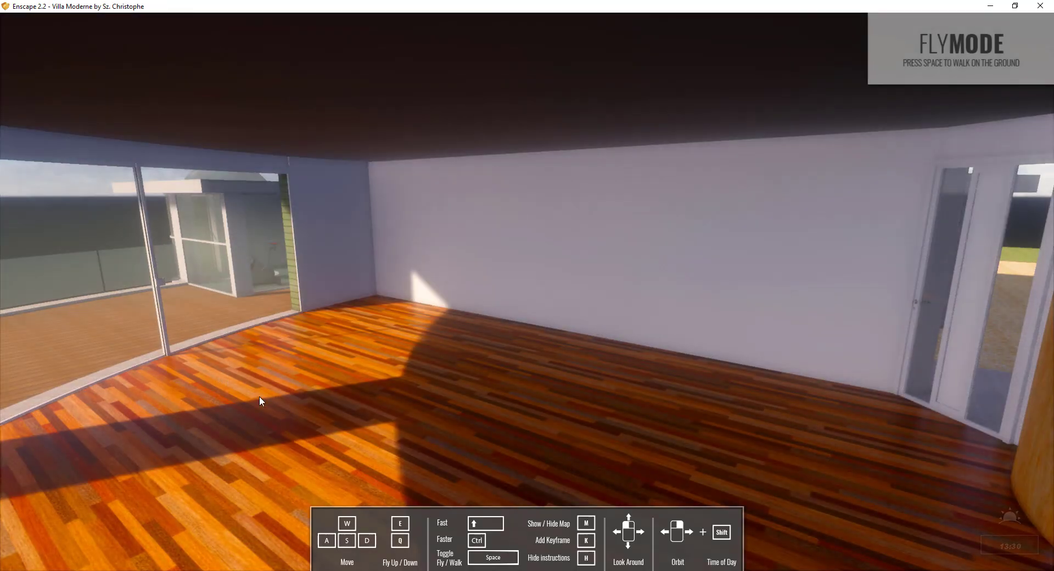
pyautogui.moveTo(678, 422); pyautogui.dragTo(545, 344)
pyautogui.press('e')
pyautogui.press('q')
pyautogui.moveTo(766, 414); pyautogui.dragTo(864, 372)
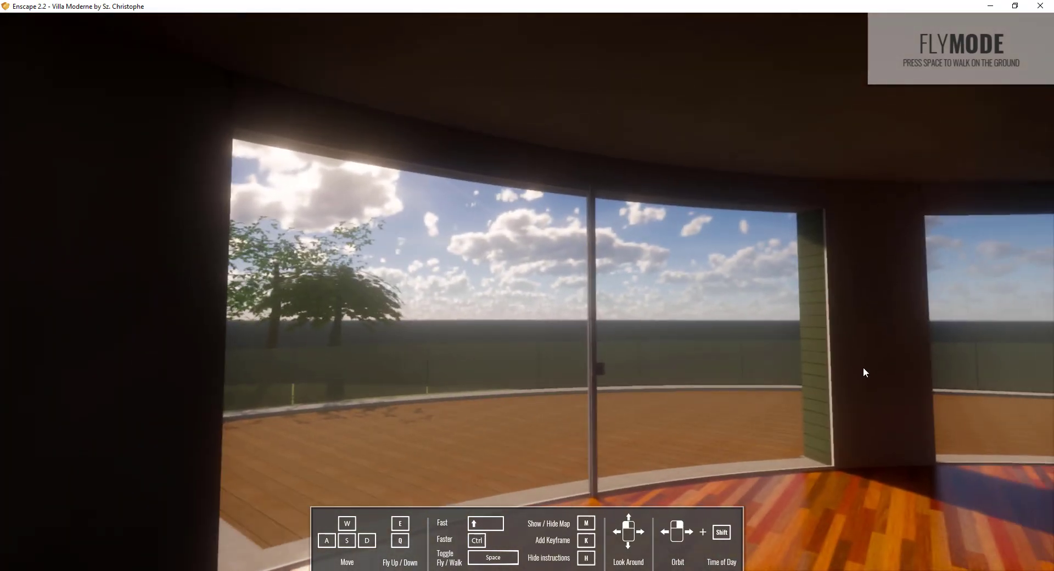
pyautogui.moveTo(915, 393); pyautogui.dragTo(0, 290)
pyautogui.moveTo(604, 357); pyautogui.dragTo(503, 350)
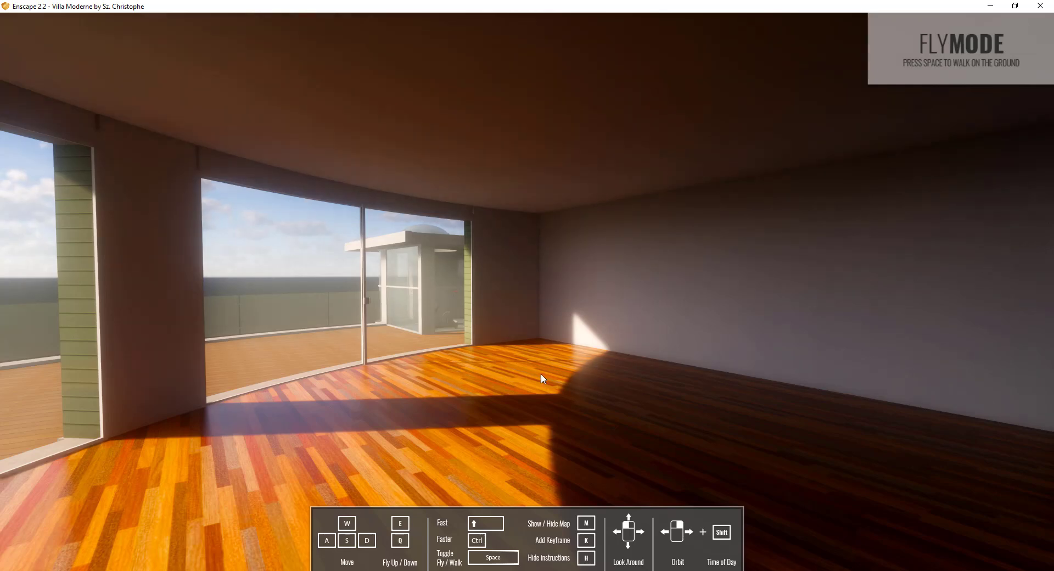
# - Shift the time of day in the Enscape render to night
pyautogui.moveTo(453, 341)
pyautogui.mouseDown()
pyautogui.moveTo(93, 336)
pyautogui.moveTo(346, 317)
pyautogui.moveTo(469, 337)
pyautogui.mouseUp()
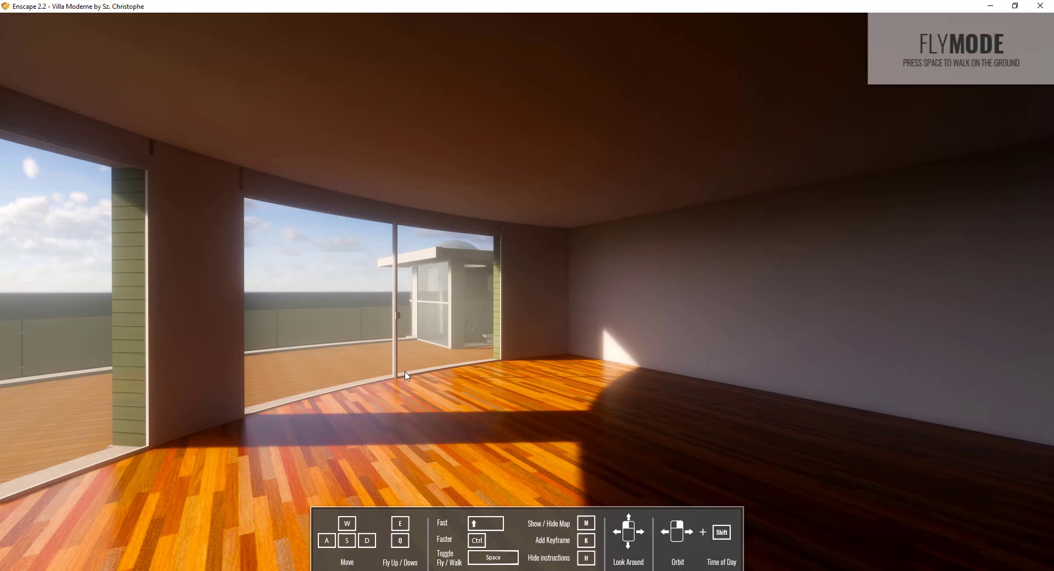
pyautogui.keyDown('shift'); pyautogui.moveTo(351, 337); pyautogui.dragTo(505, 340, button='right'); pyautogui.keyUp('shift')
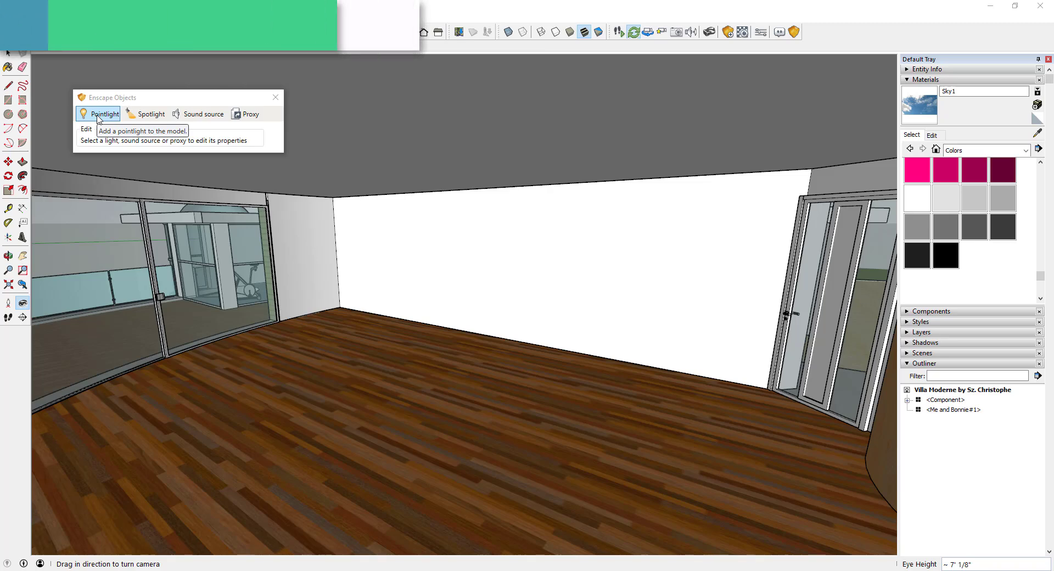
# - Place an Enscape point light about 8 inches below the ceiling, near the long white wall
pyautogui.click(99, 118)
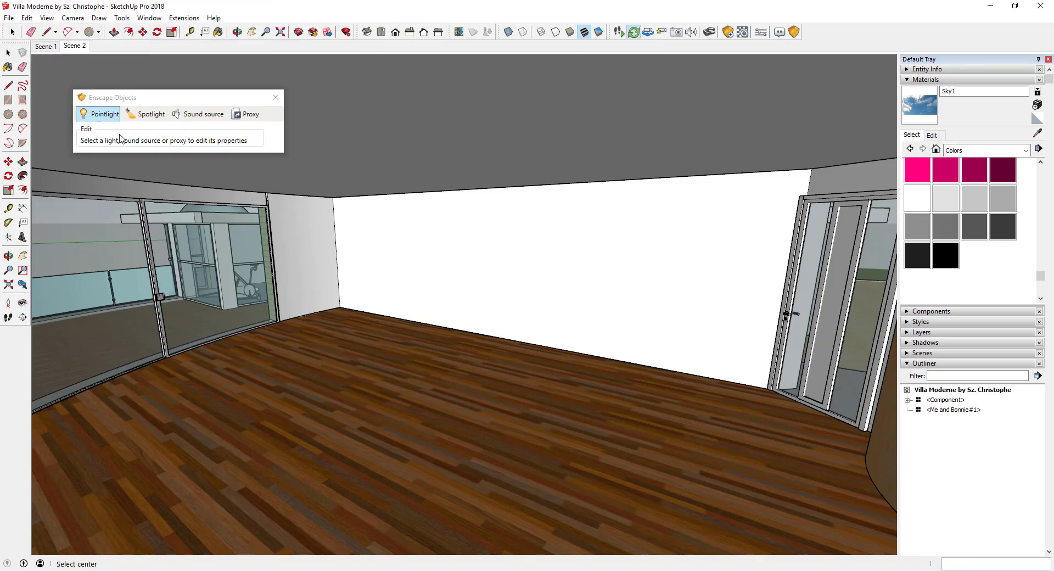
pyautogui.click(416, 178)
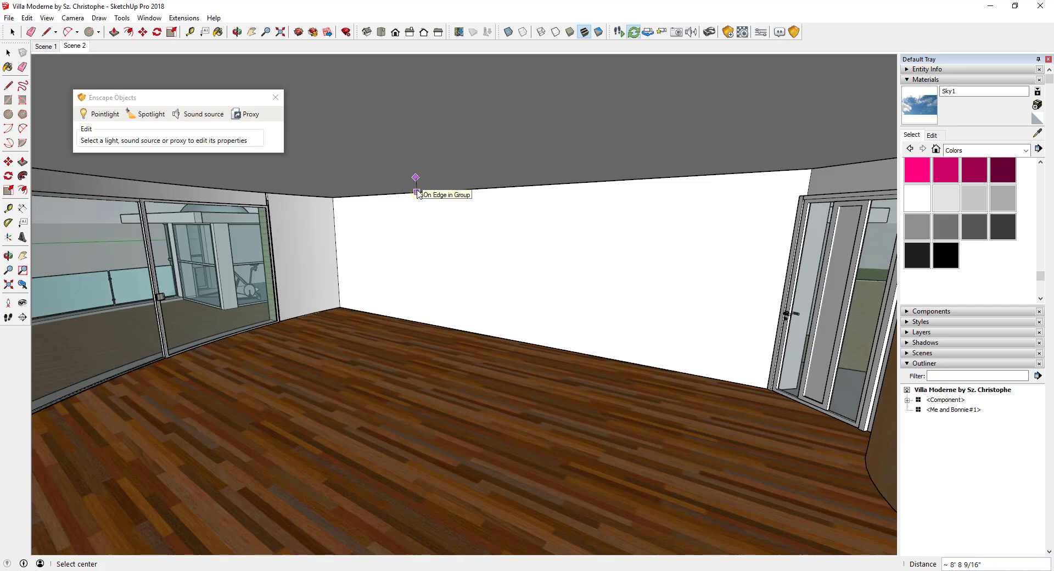
pyautogui.scroll(4, 417, 195)
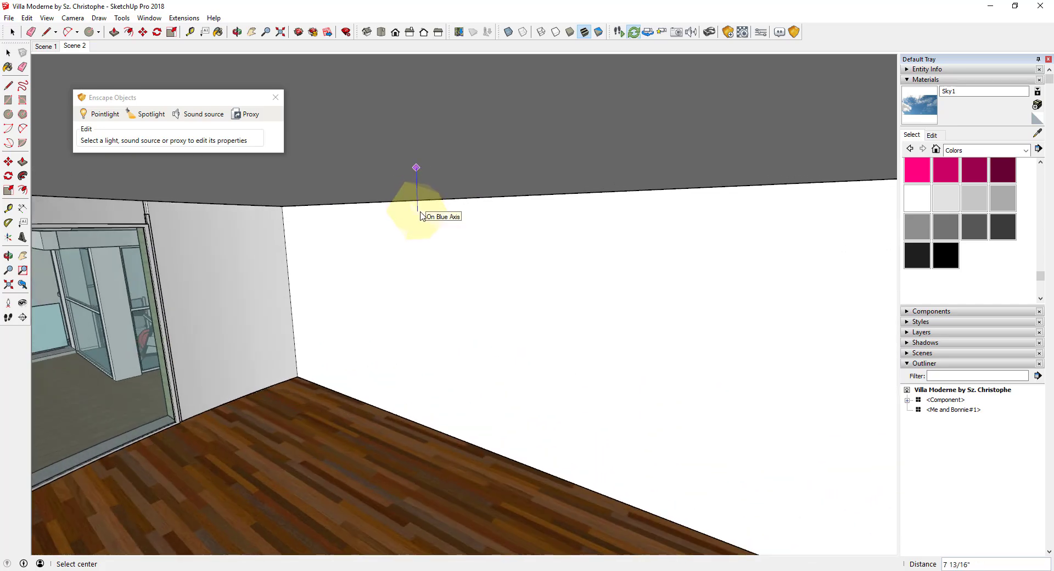
pyautogui.click(421, 215)
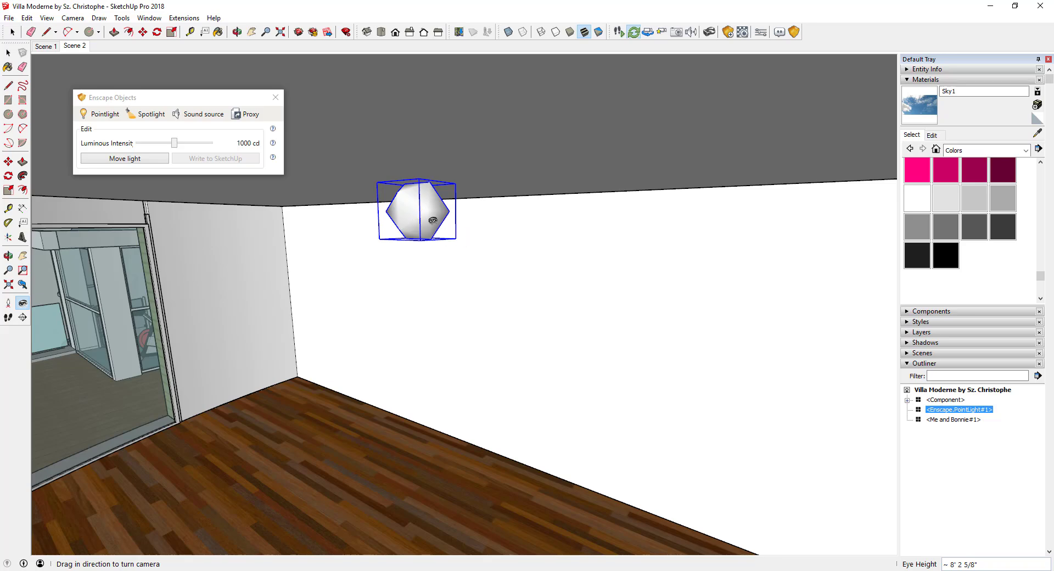
pyautogui.moveTo(432, 196); pyautogui.dragTo(716, 201, button='middle')
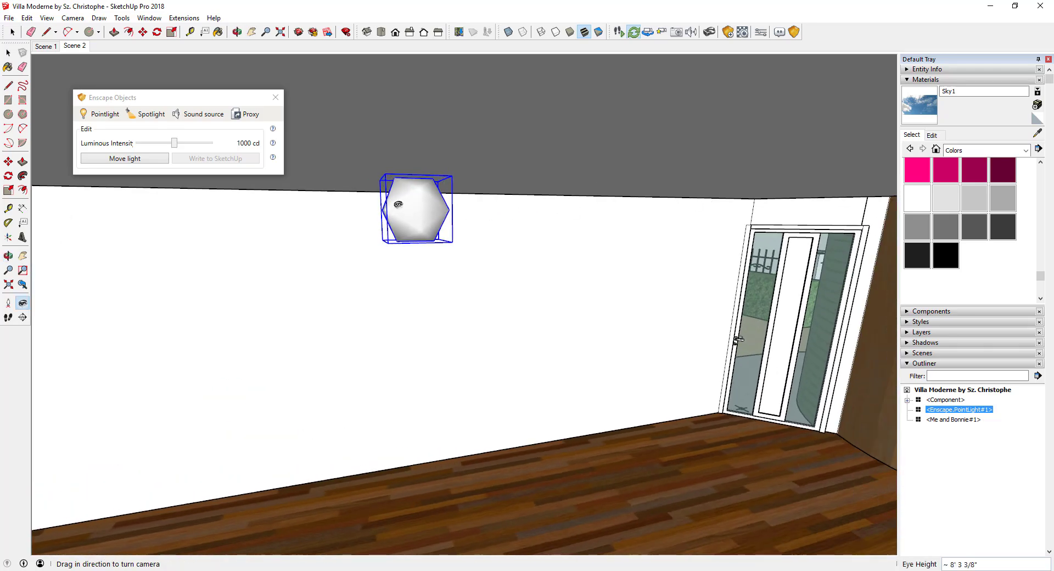
pyautogui.moveTo(575, 233); pyautogui.dragTo(428, 219, button='middle')
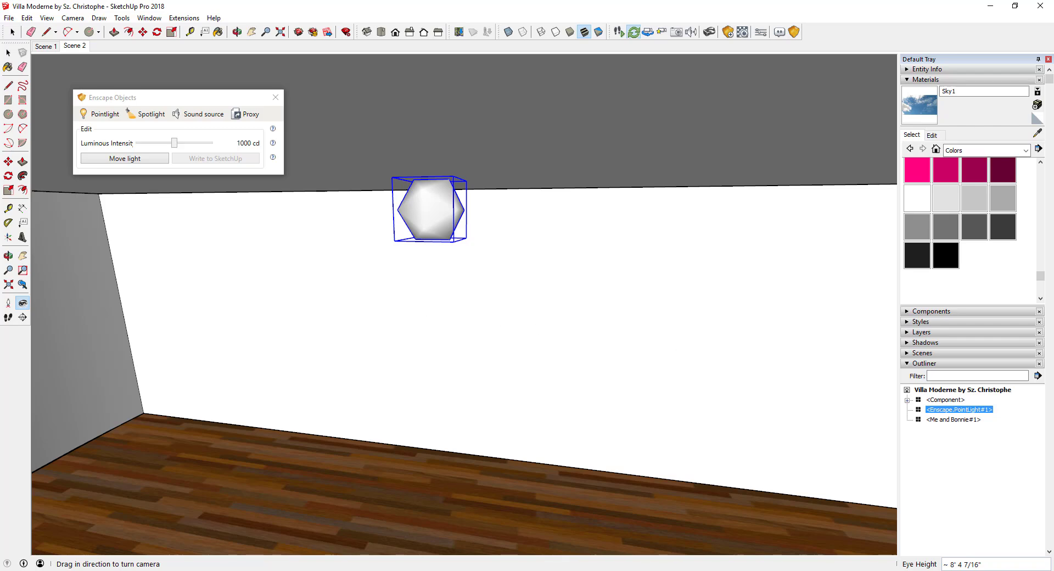
# - Examine in the Enscape render how the point light illuminates the ceiling, walls and floor, and return to the SketchUp model
pyautogui.moveTo(1053, 299); pyautogui.dragTo(462, 0)
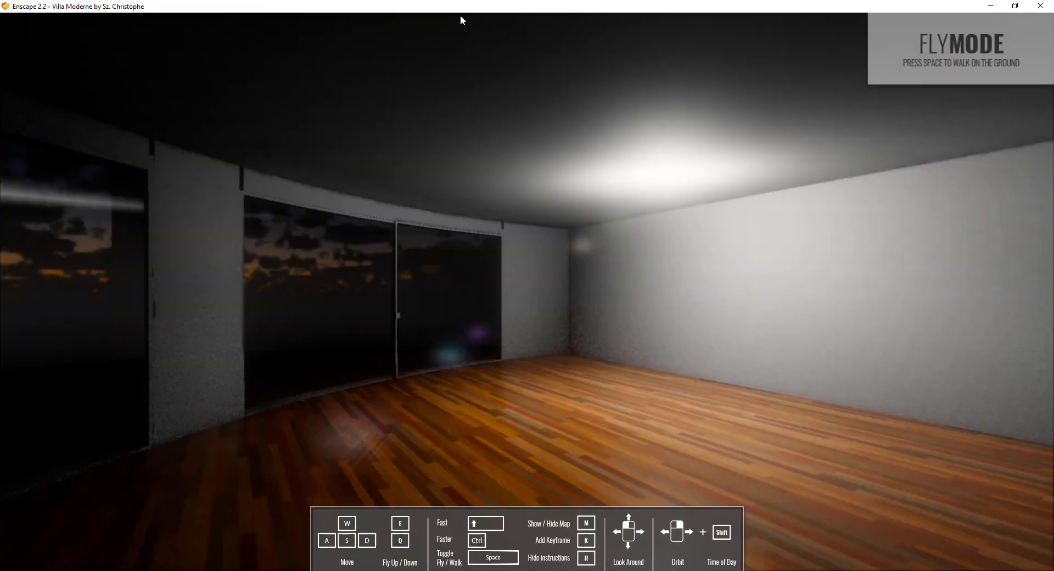
pyautogui.moveTo(688, 225); pyautogui.dragTo(496, 194)
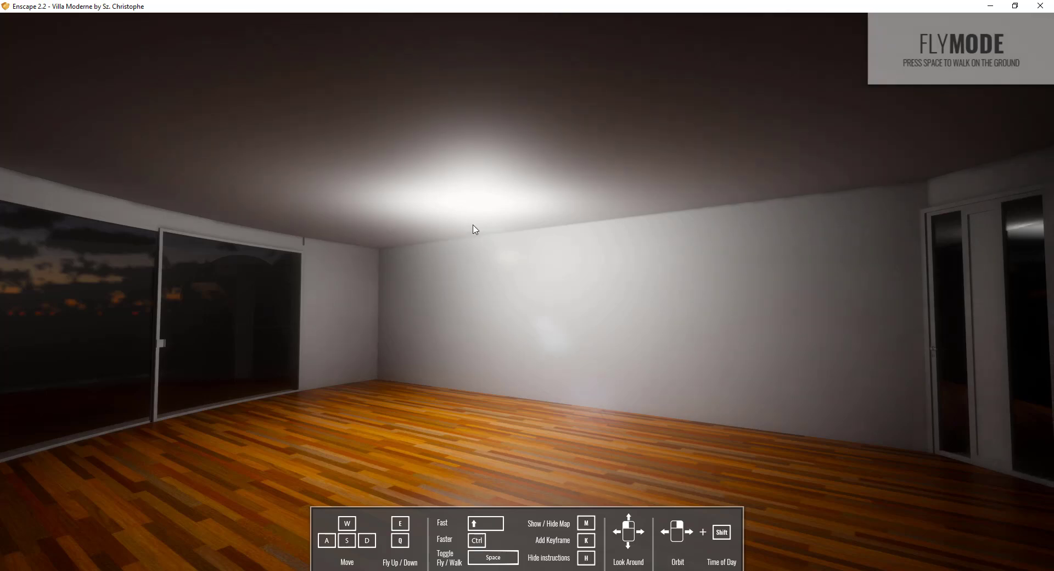
pyautogui.press('s')
pyautogui.moveTo(596, 322); pyautogui.dragTo(628, 325)
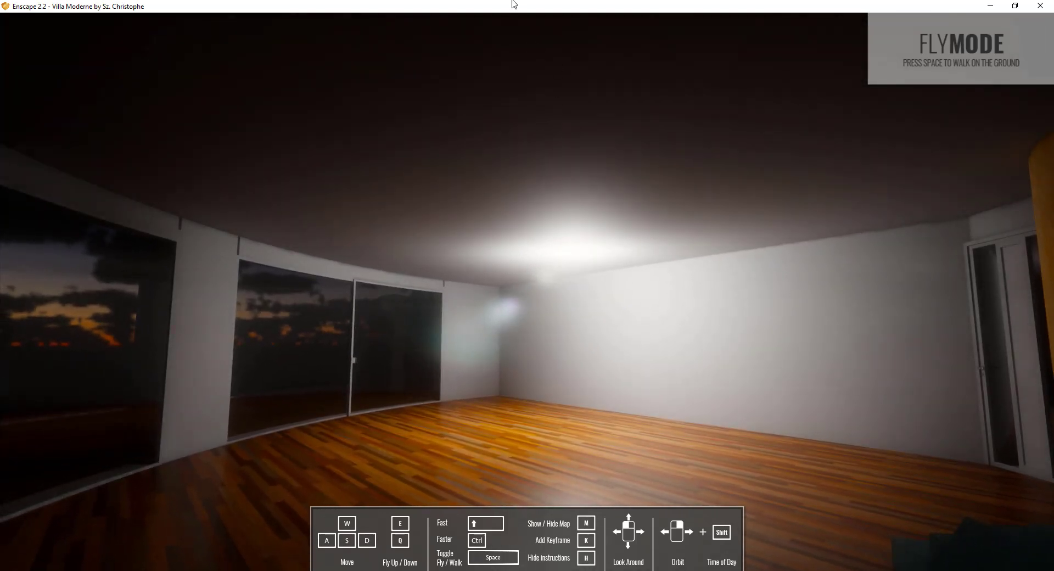
pyautogui.moveTo(505, 6)
pyautogui.mouseDown()
pyautogui.moveTo(1053, 101)
pyautogui.moveTo(1053, 88)
pyautogui.mouseUp()
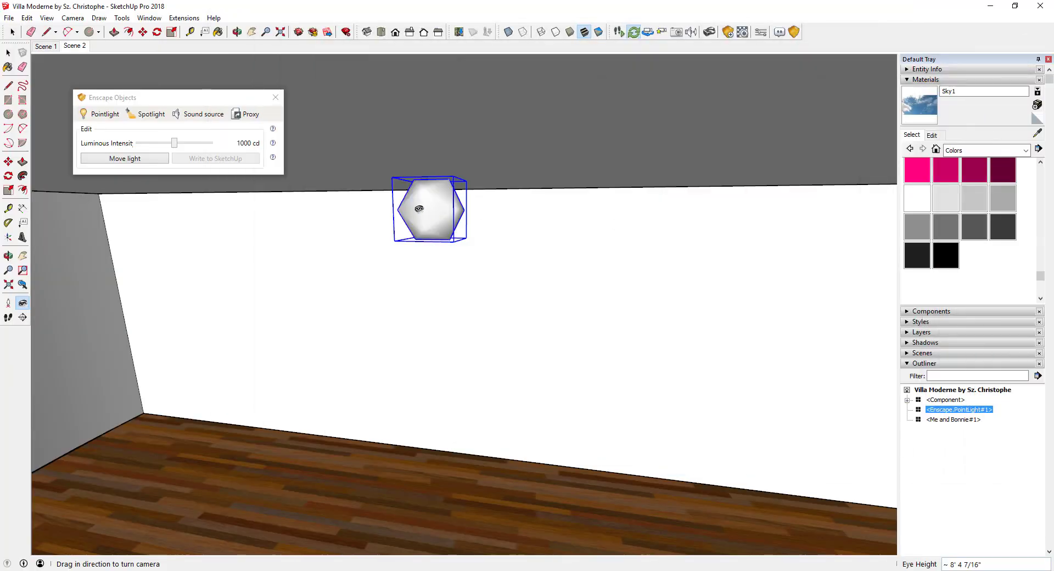
# - Copy the point light along the long white wall as a row of five equally spaced copies
pyautogui.press('space')
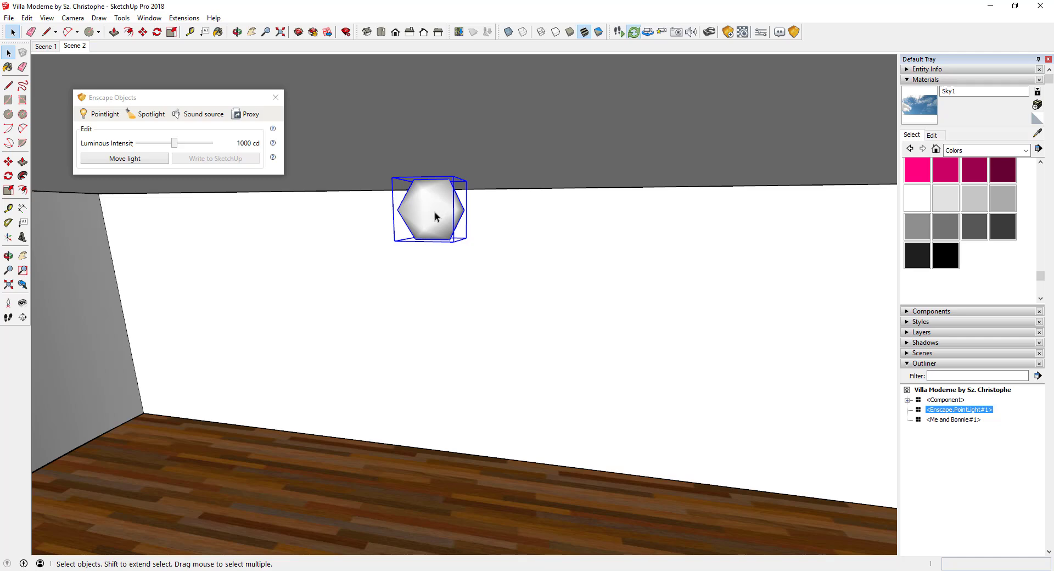
pyautogui.press('m')
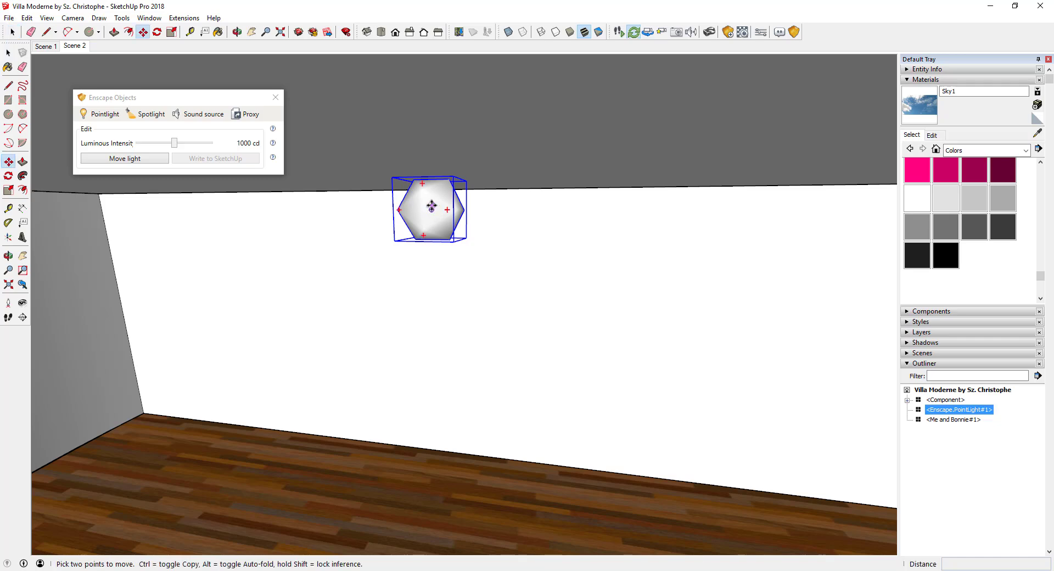
pyautogui.press('ctrl')
pyautogui.click(441, 211)
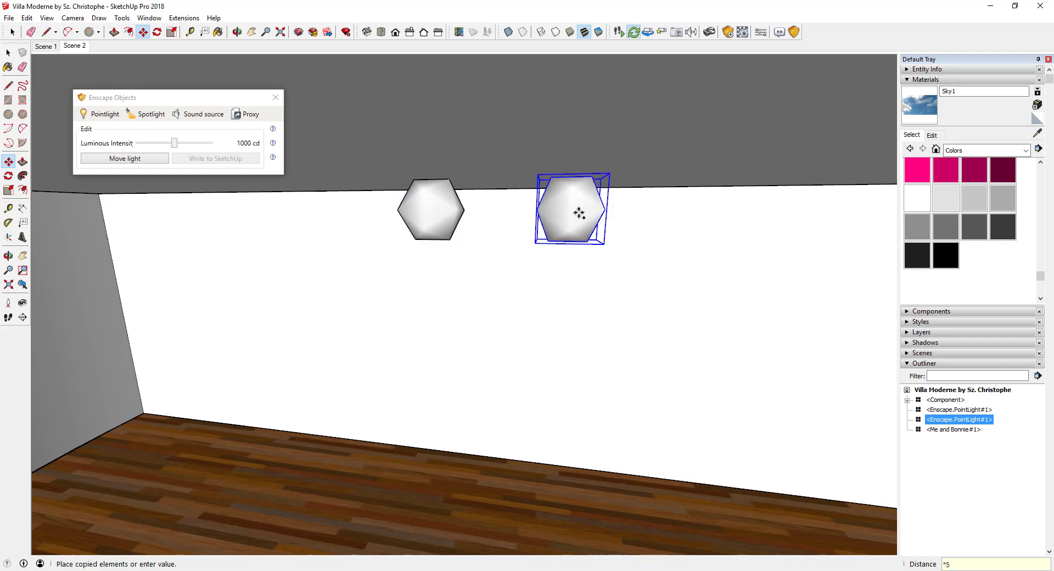
pyautogui.write('*5')
pyautogui.press('Return')
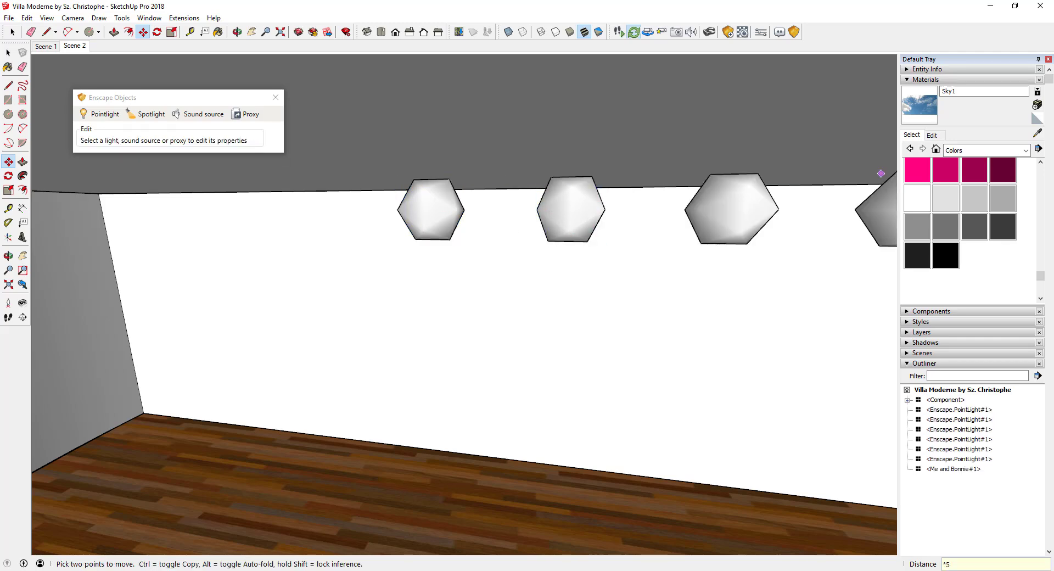
# - Examine in the Enscape render how the row of point lights illuminates the ceiling and wall, and return to the SketchUp model
pyautogui.moveTo(1053, 169)
pyautogui.mouseDown()
pyautogui.moveTo(723, 30)
pyautogui.moveTo(724, 1)
pyautogui.mouseUp()
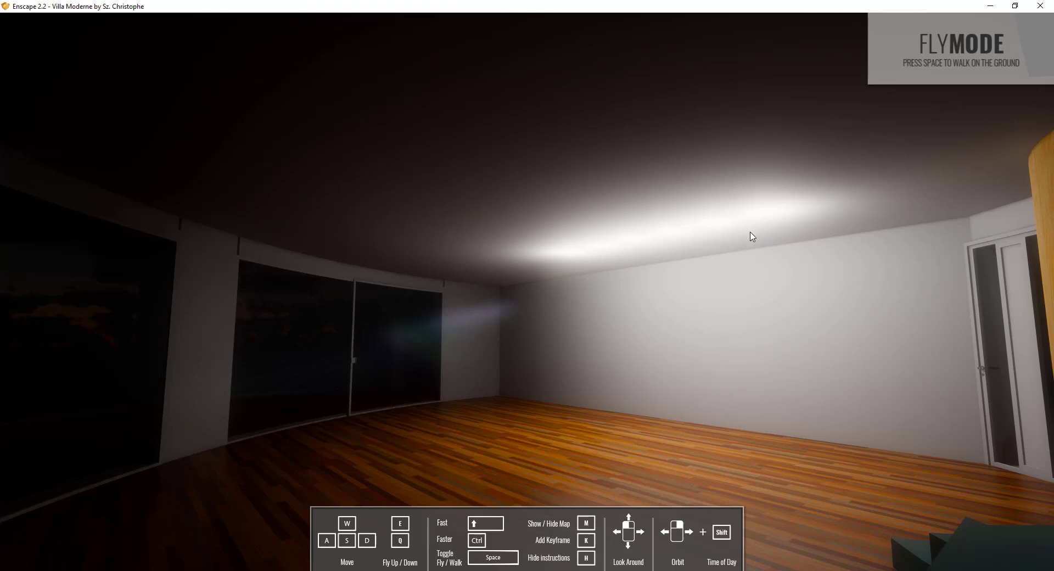
pyautogui.moveTo(644, 363); pyautogui.dragTo(647, 436)
pyautogui.press('e')
pyautogui.moveTo(656, 382); pyautogui.dragTo(644, 365)
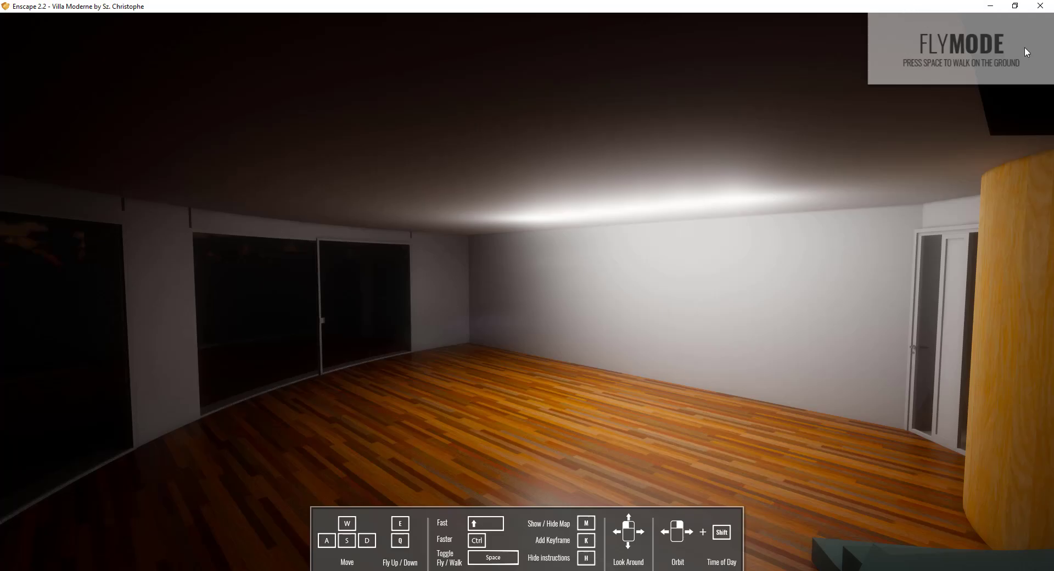
pyautogui.click(989, 6)
# - Group the six Enscape point lights and name the group "Point Lights"
pyautogui.click(952, 411)
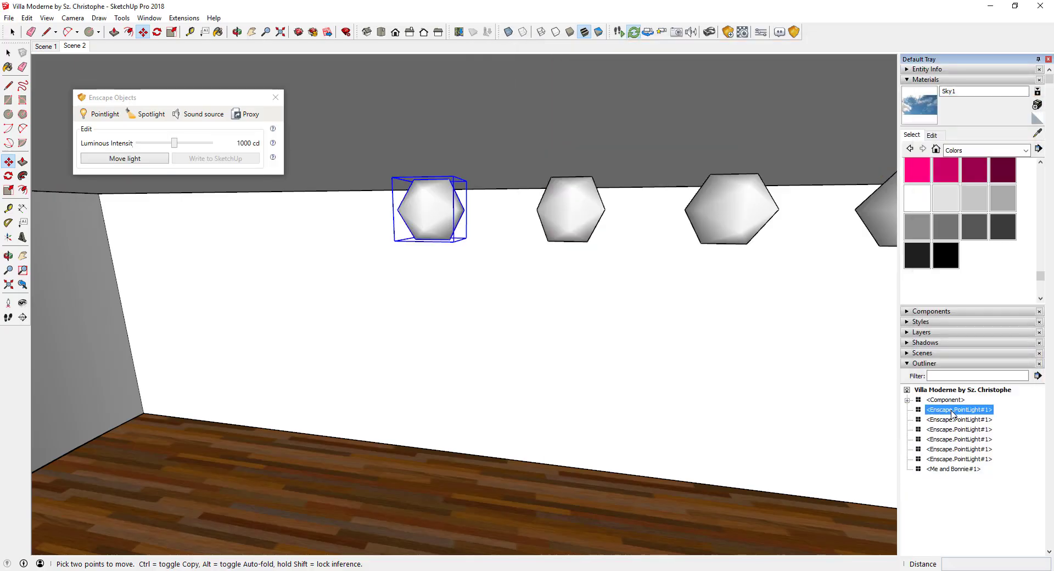
pyautogui.keyDown('shift'); pyautogui.click(955, 460); pyautogui.keyUp('shift')
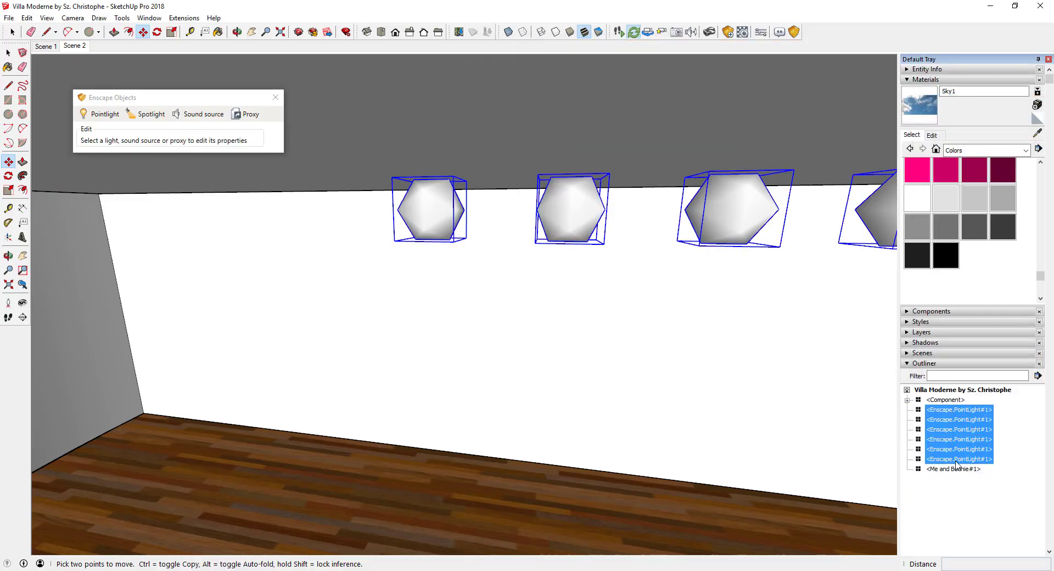
pyautogui.rightClick(941, 413)
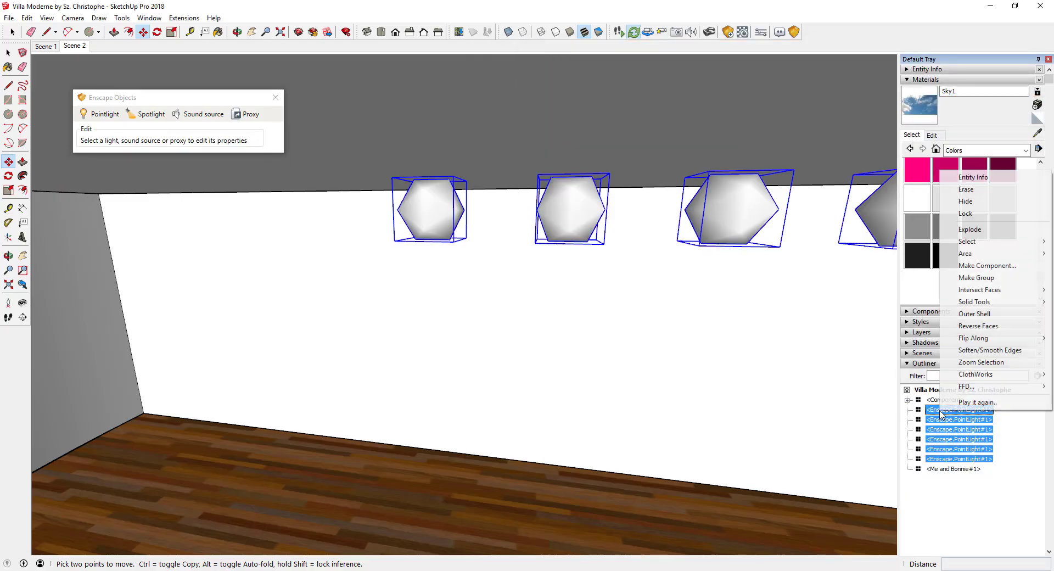
pyautogui.click(981, 278)
pyautogui.rightClick(933, 419)
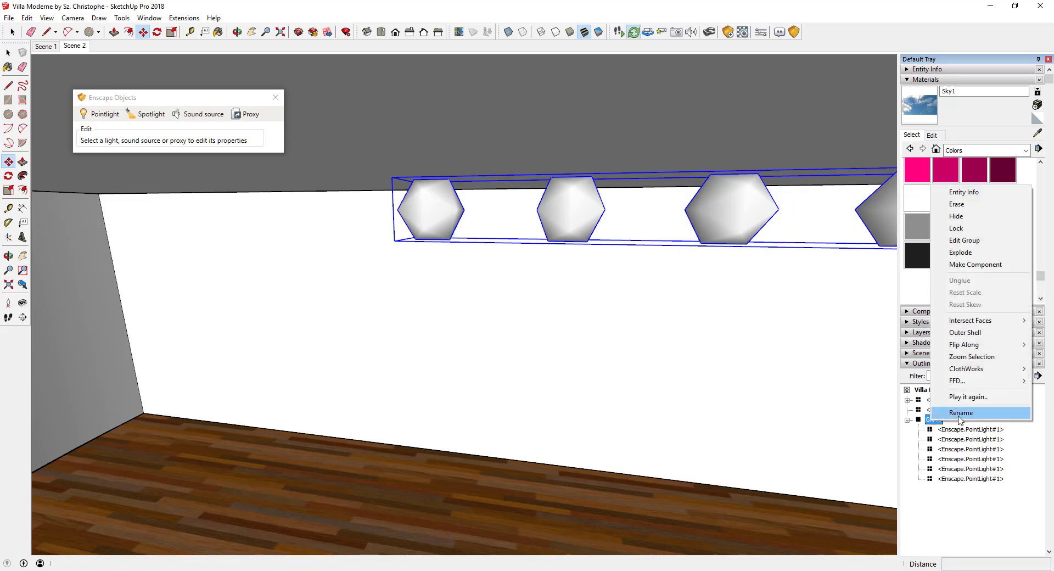
pyautogui.click(959, 414)
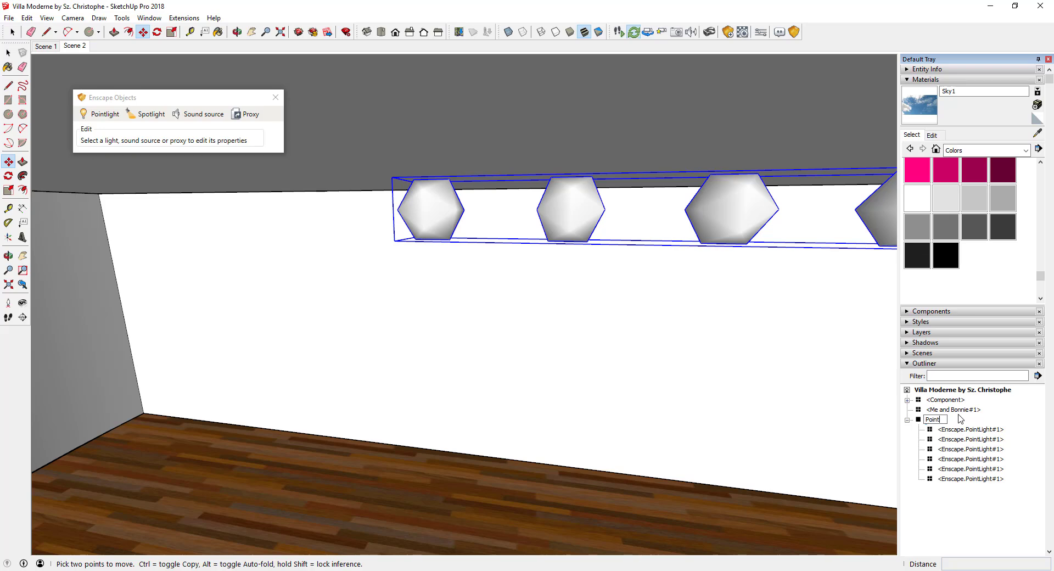
pyautogui.write('Point Lights')
pyautogui.press('Return')
# - Arrange the SketchUp window side by side with the Enscape render and frame the whole row of point lights
pyautogui.click(74, 46)
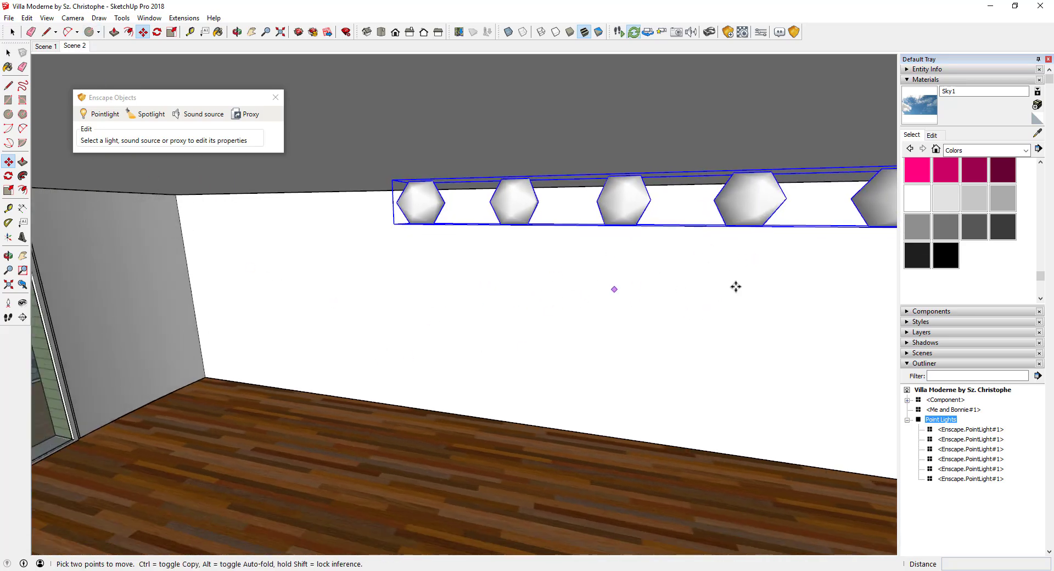
pyautogui.scroll(-3, 368, 338)
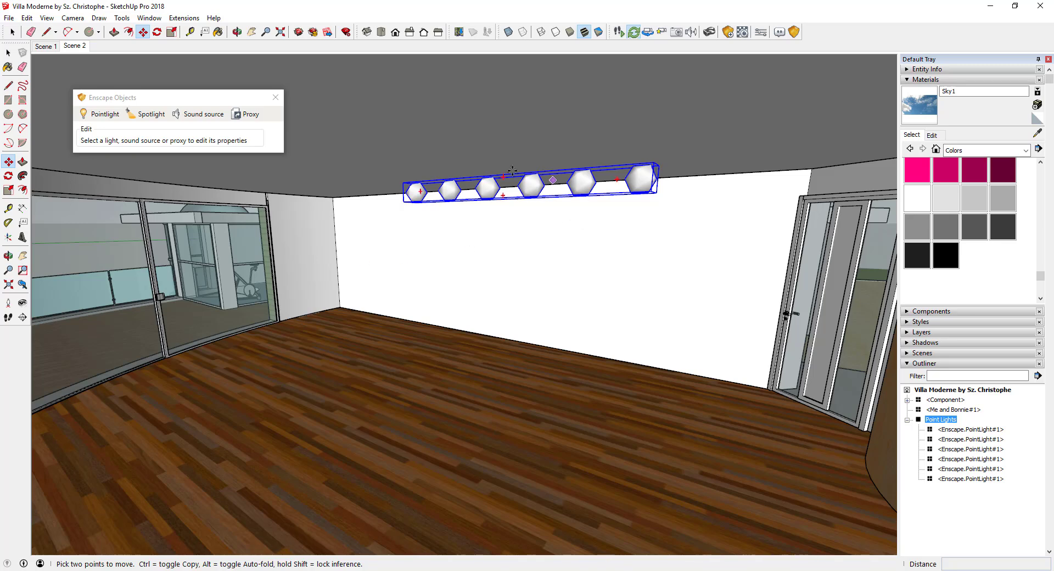
pyautogui.press('space')
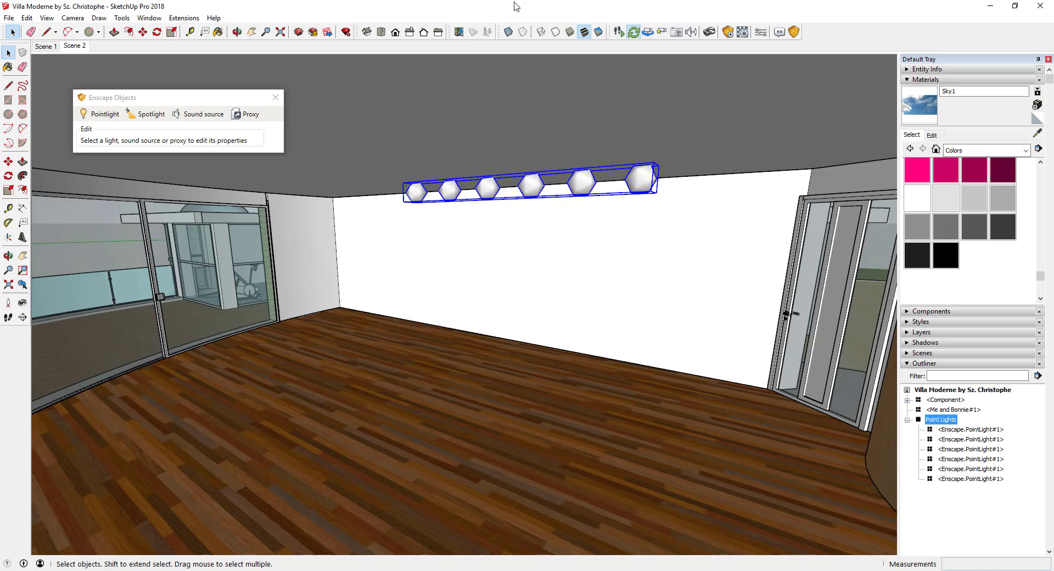
pyautogui.doubleClick(529, 9)
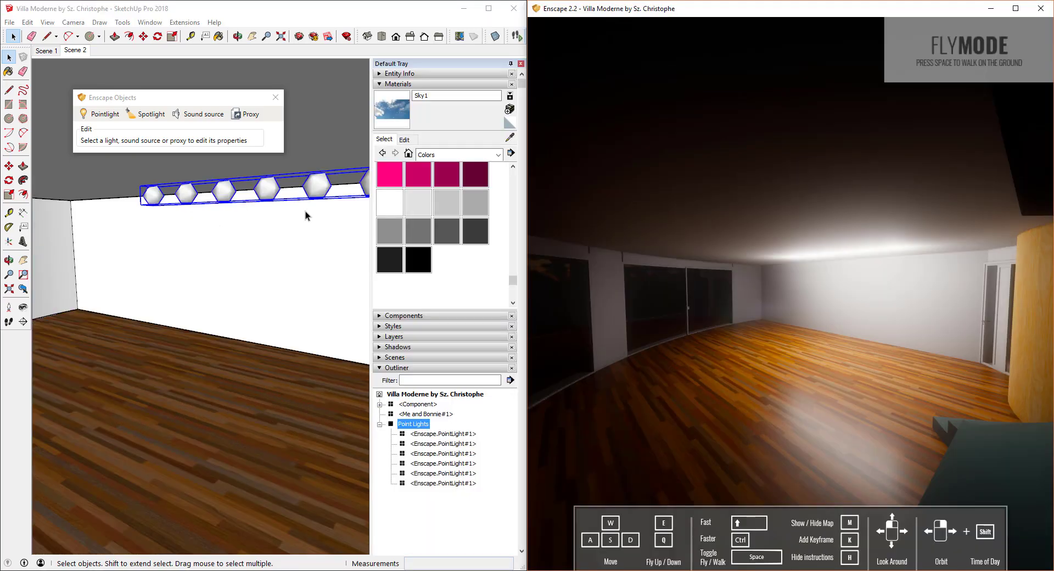
pyautogui.keyDown('shift'); pyautogui.moveTo(305, 212); pyautogui.dragTo(263, 217, button='middle'); pyautogui.keyUp('shift')
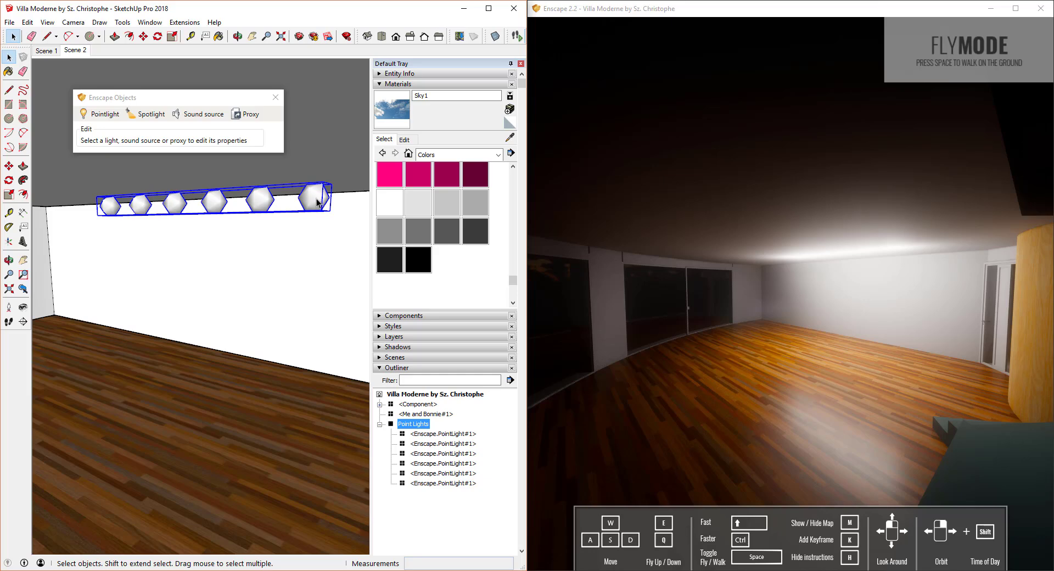
# - Scale the Point Lights group by 0.50 about its center and check the light's spread in the render
pyautogui.press('s')
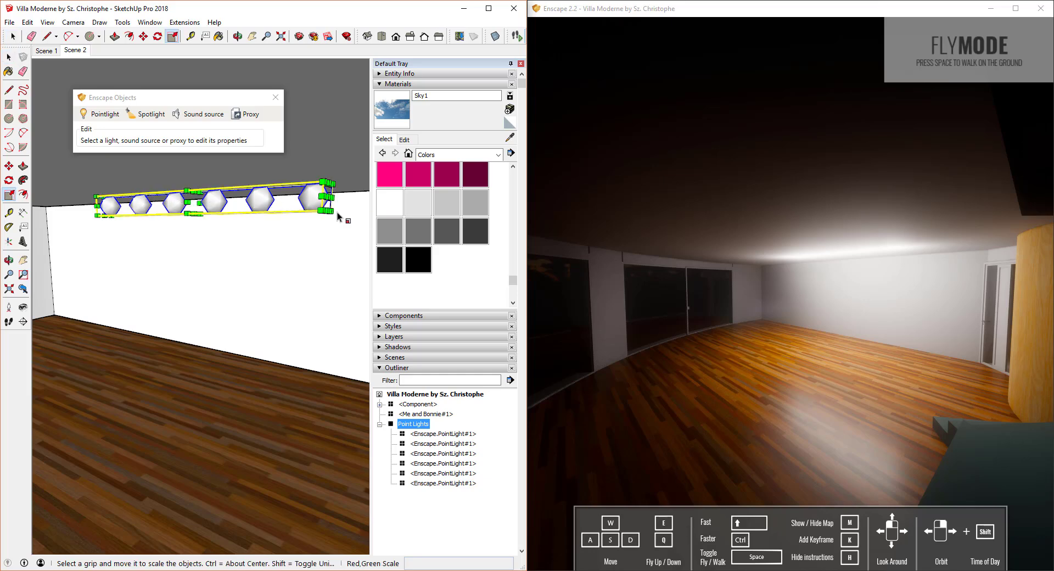
pyautogui.moveTo(336, 215); pyautogui.dragTo(251, 212)
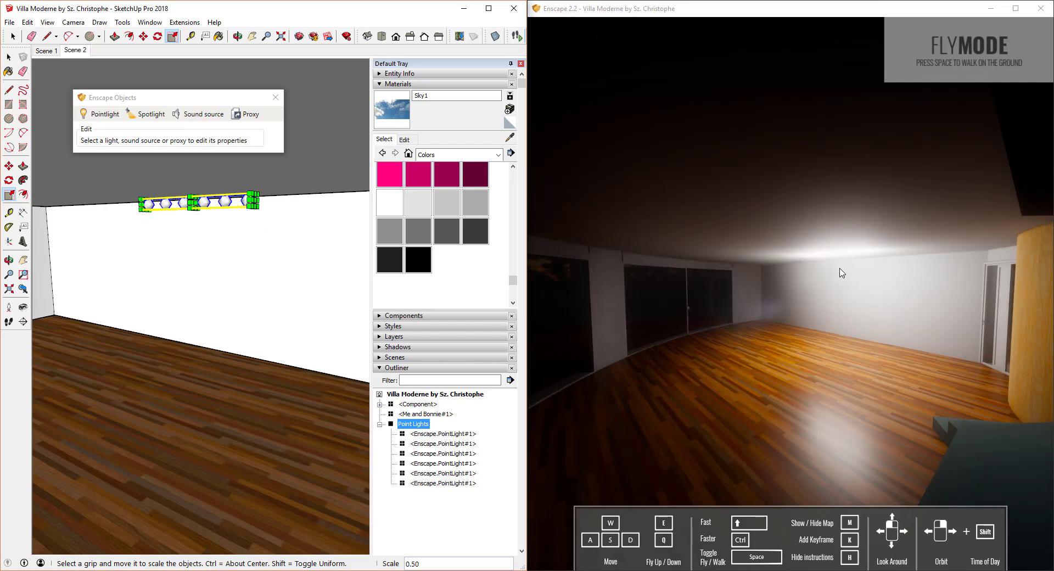
pyautogui.moveTo(861, 364); pyautogui.dragTo(851, 338)
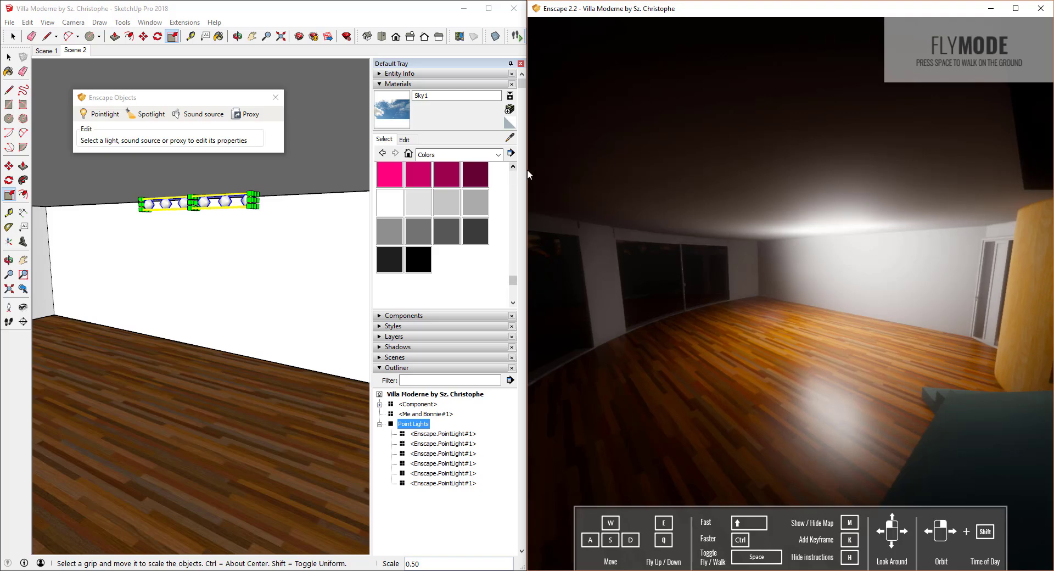
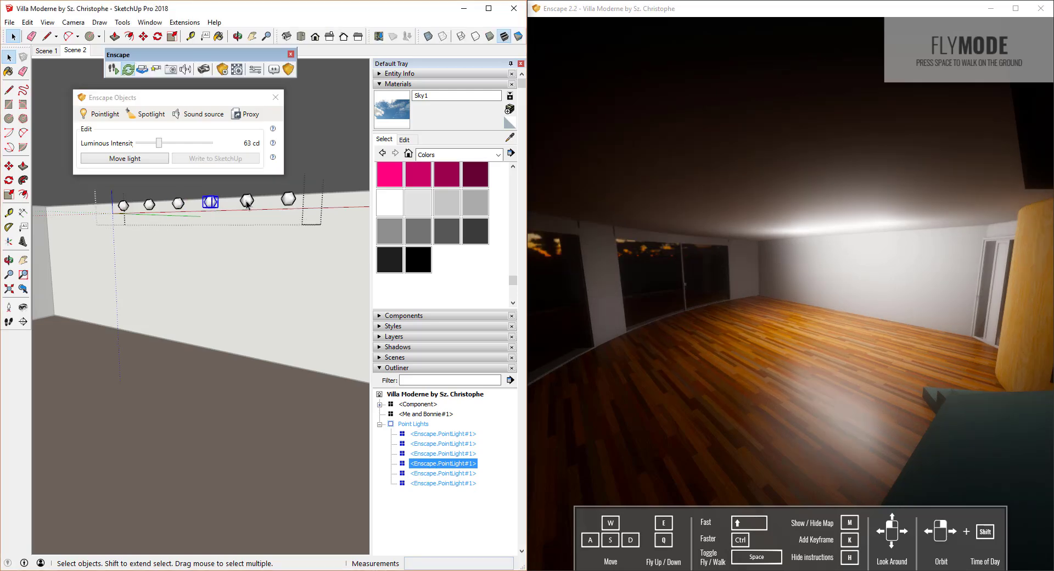
# - Lower the luminous intensity of the last point light in the row to 29 cd and check the lighting in the render
pyautogui.click(248, 201)
pyautogui.click(290, 200)
pyautogui.moveTo(159, 143); pyautogui.dragTo(156, 145)
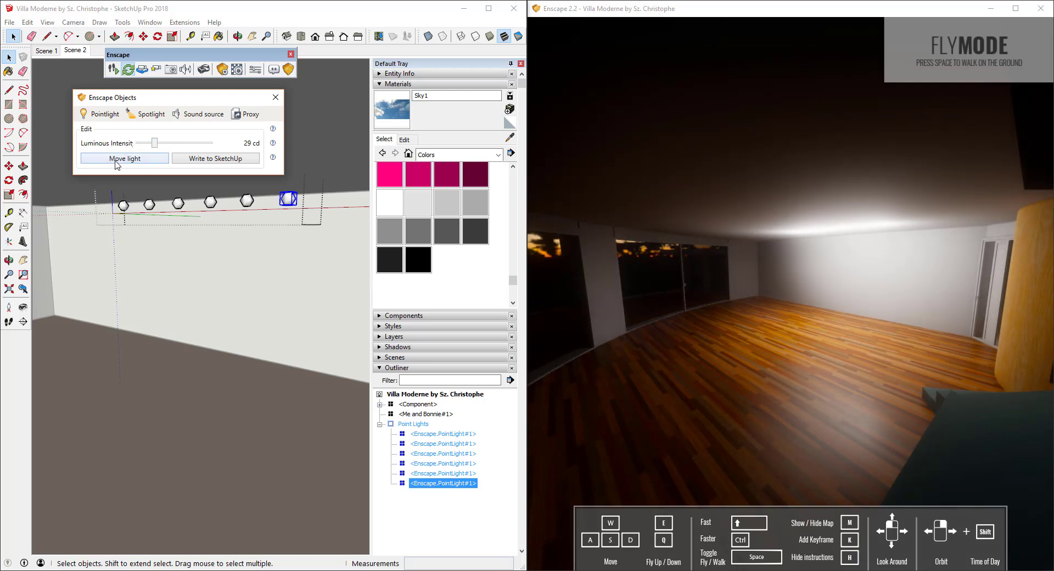
pyautogui.moveTo(866, 352); pyautogui.dragTo(884, 356)
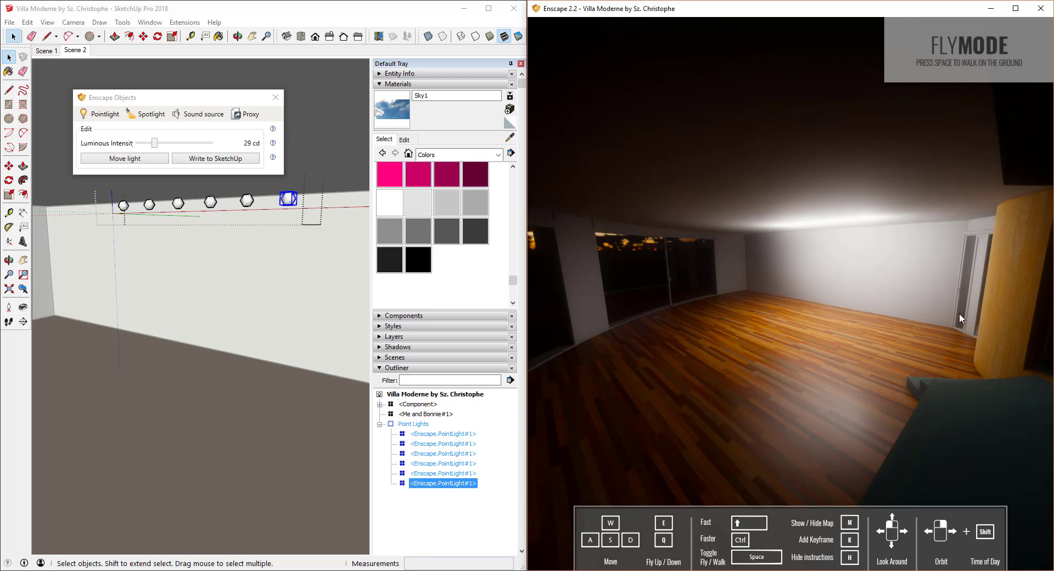
pyautogui.moveTo(857, 300); pyautogui.dragTo(818, 329)
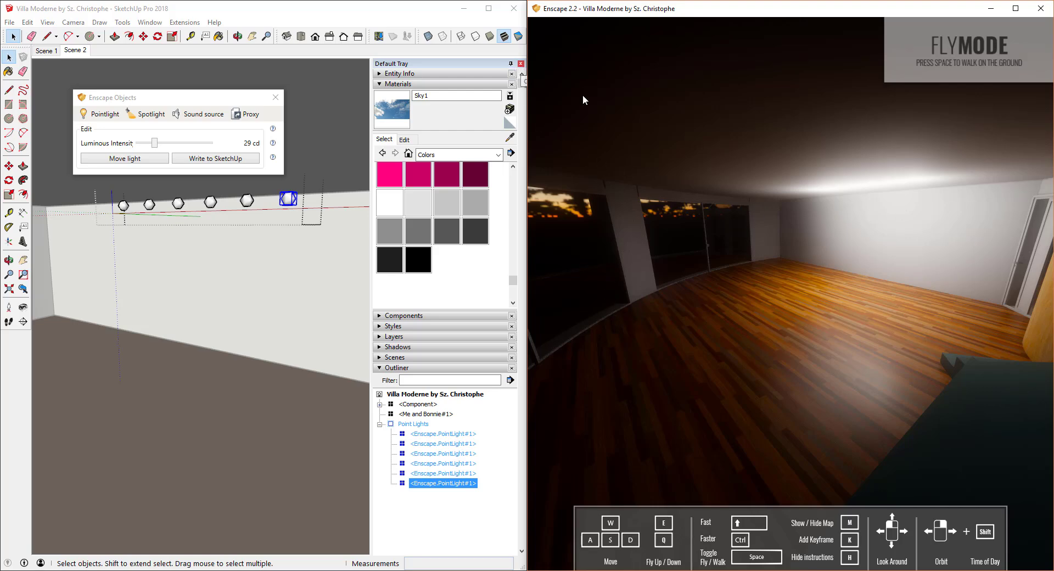
# - Try a luminous intensity of 8767 cd on the selected point light, settle on 126 cd and check the render
pyautogui.click(156, 146)
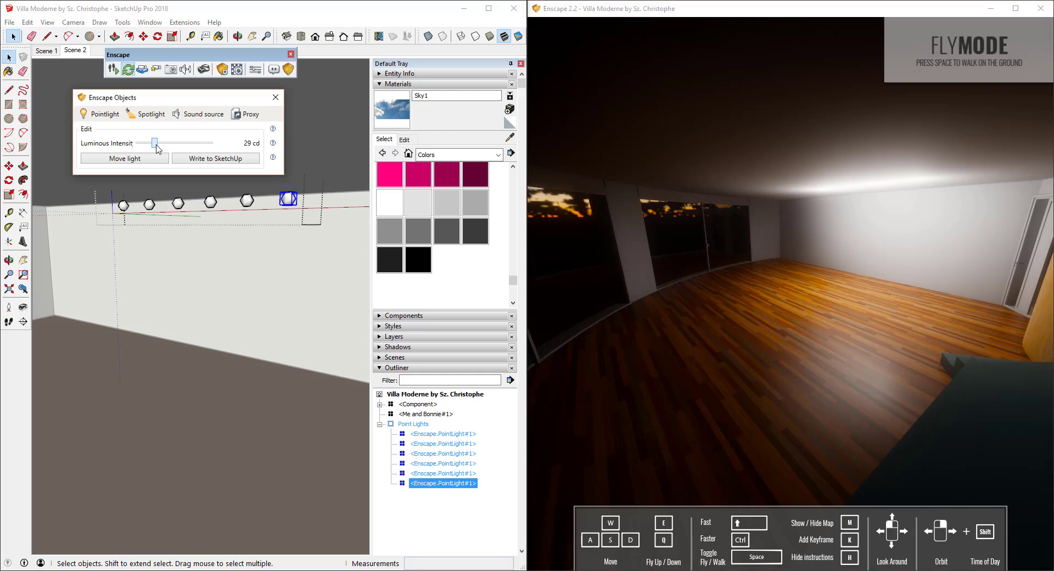
pyautogui.moveTo(157, 146); pyautogui.dragTo(186, 145)
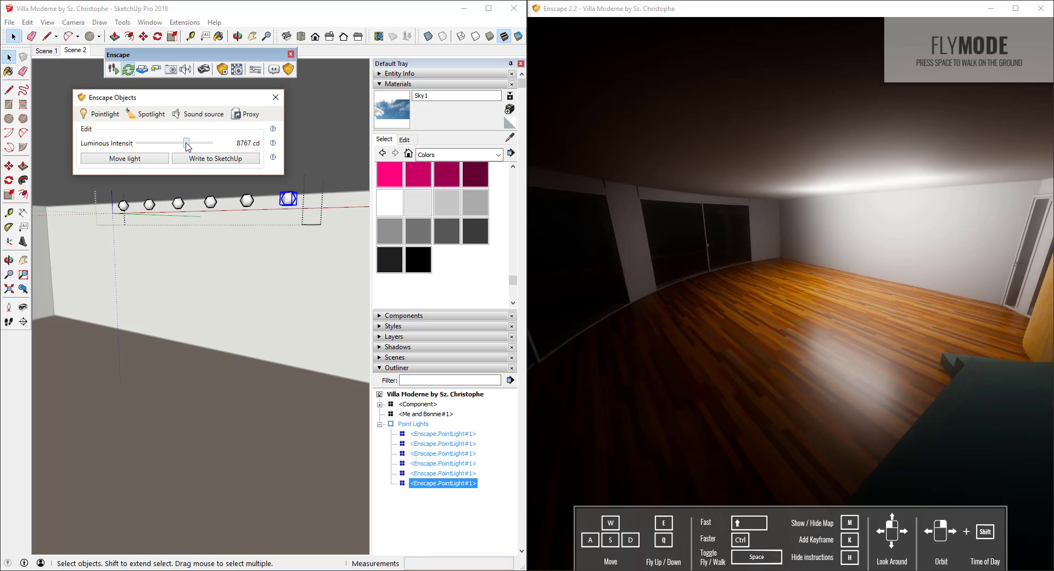
pyautogui.moveTo(187, 144); pyautogui.dragTo(163, 144)
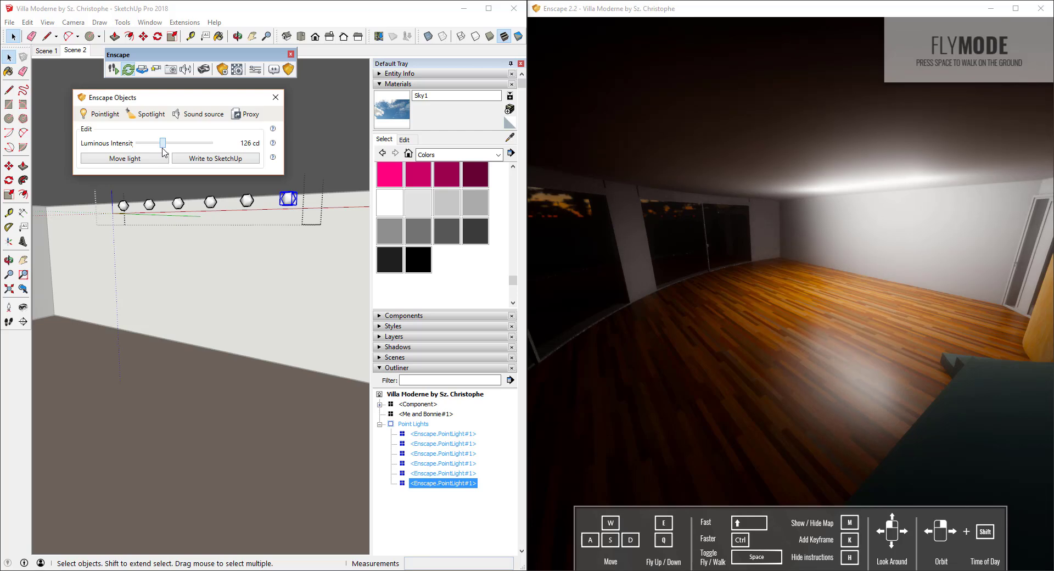
pyautogui.moveTo(808, 272); pyautogui.dragTo(822, 272)
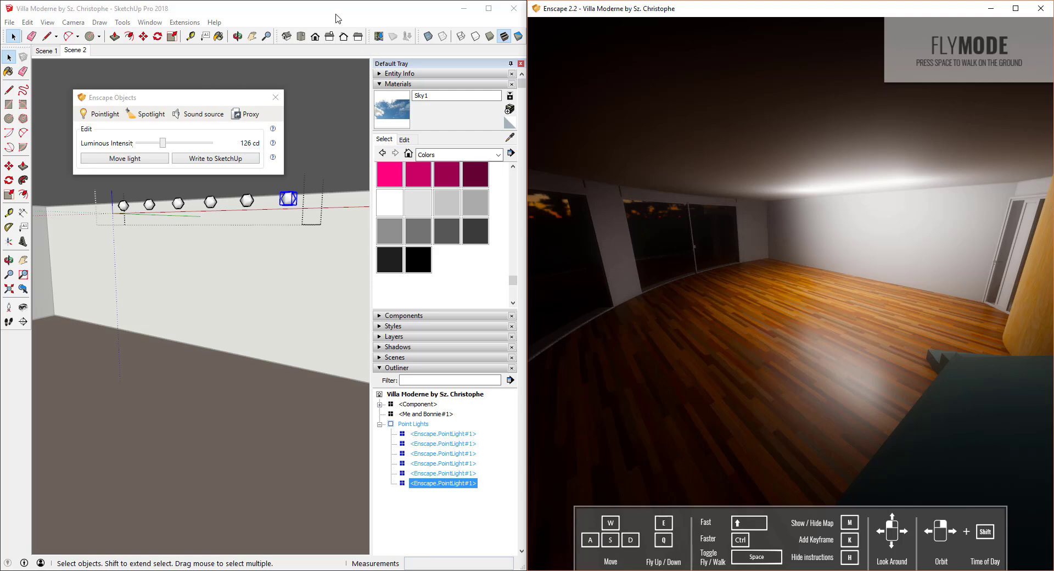
# - Open the Enscape settings, try an Exposure Brightness of 57%, settle on 37% and close the settings
pyautogui.click(317, 23)
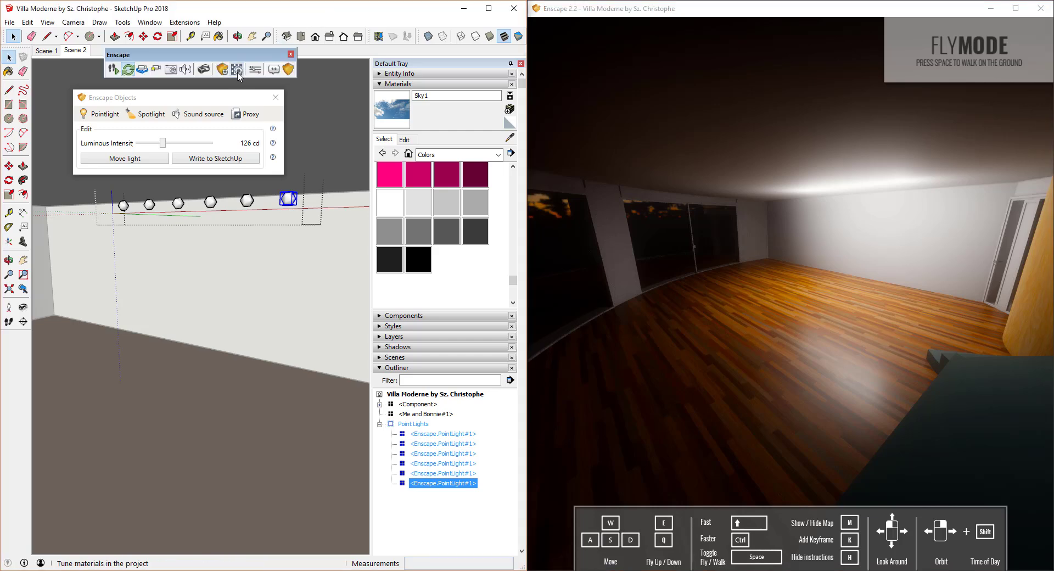
pyautogui.click(254, 74)
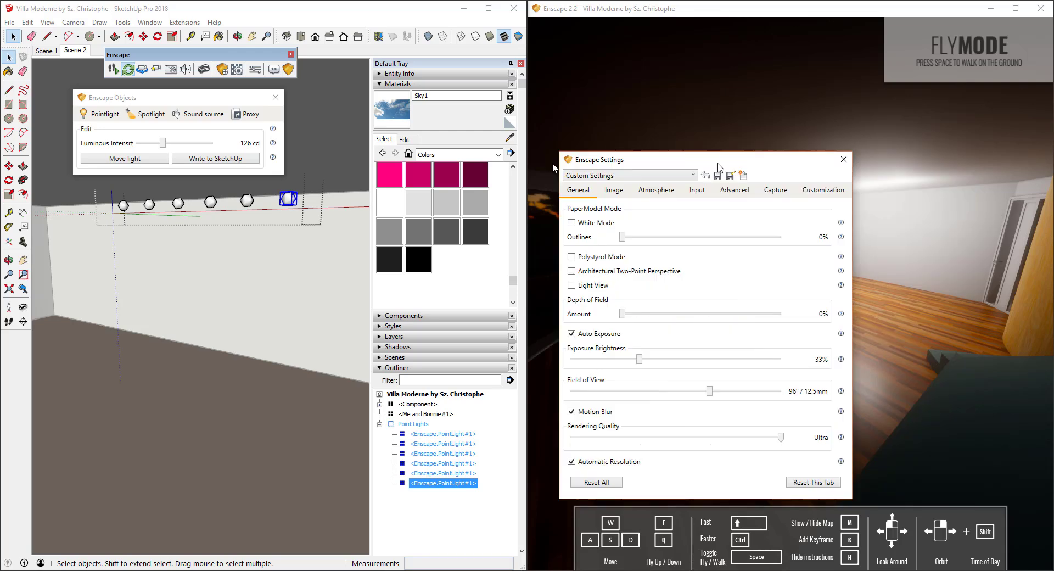
pyautogui.moveTo(711, 165)
pyautogui.mouseDown()
pyautogui.moveTo(312, 176)
pyautogui.moveTo(206, 217)
pyautogui.mouseUp()
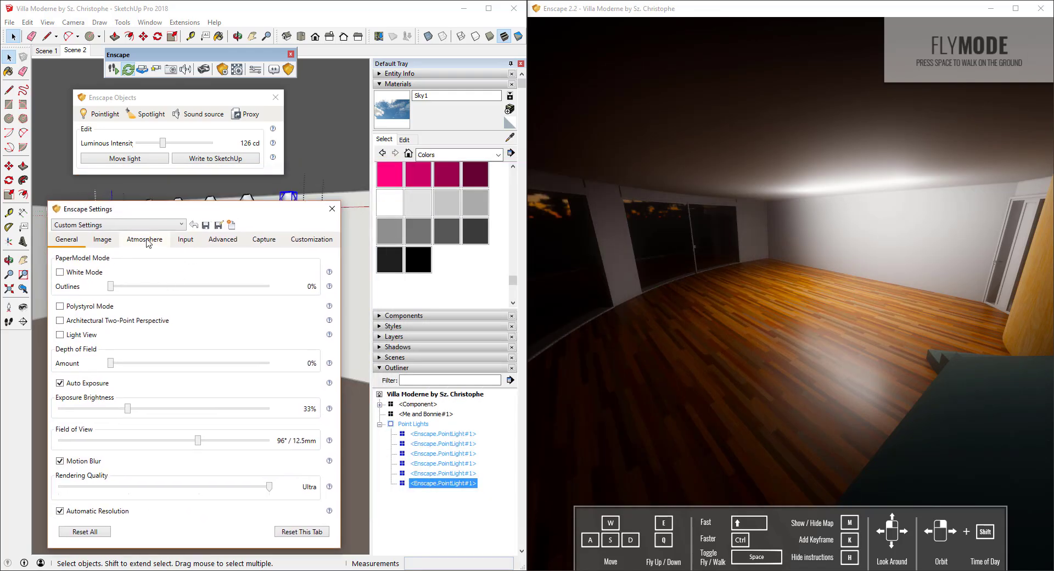
pyautogui.click(109, 241)
pyautogui.click(69, 244)
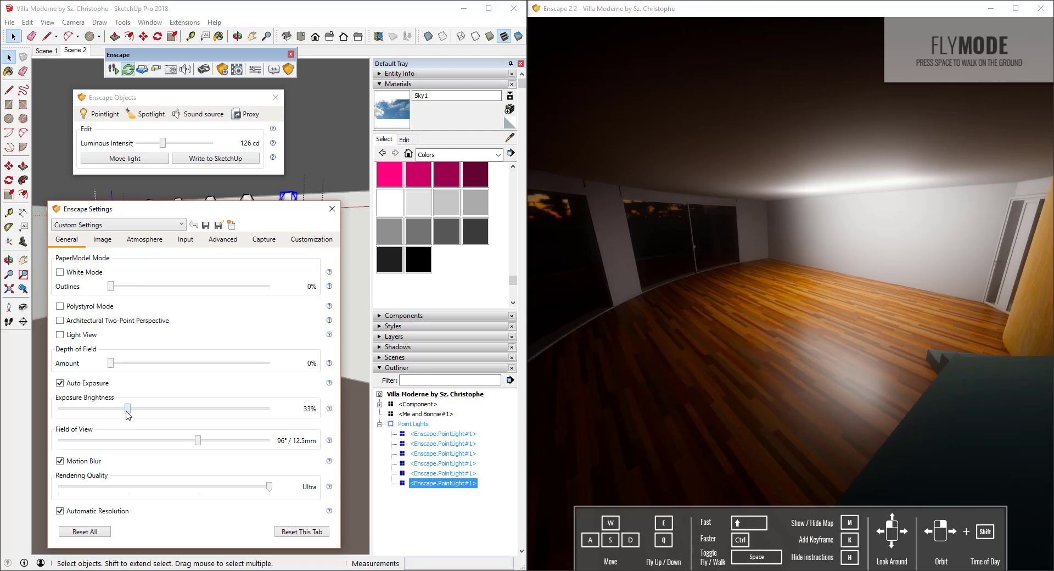
pyautogui.moveTo(131, 410); pyautogui.dragTo(178, 409)
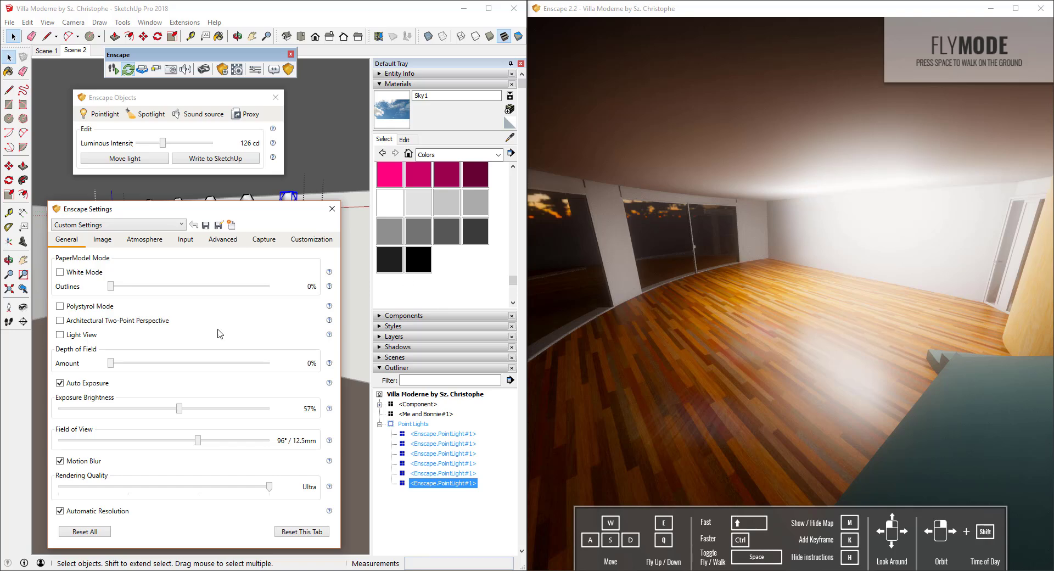
pyautogui.moveTo(181, 408); pyautogui.dragTo(135, 411)
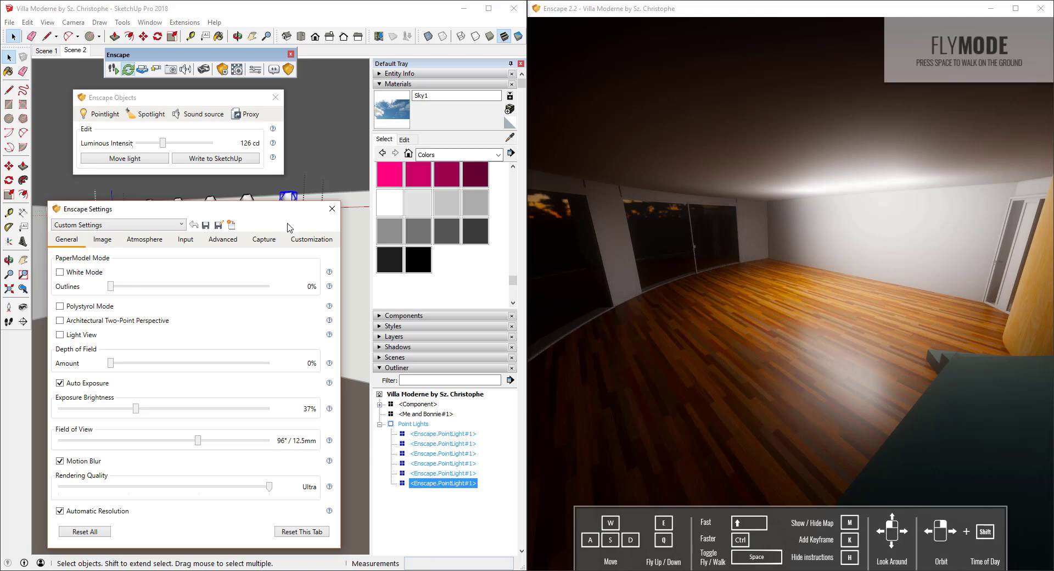
pyautogui.click(332, 209)
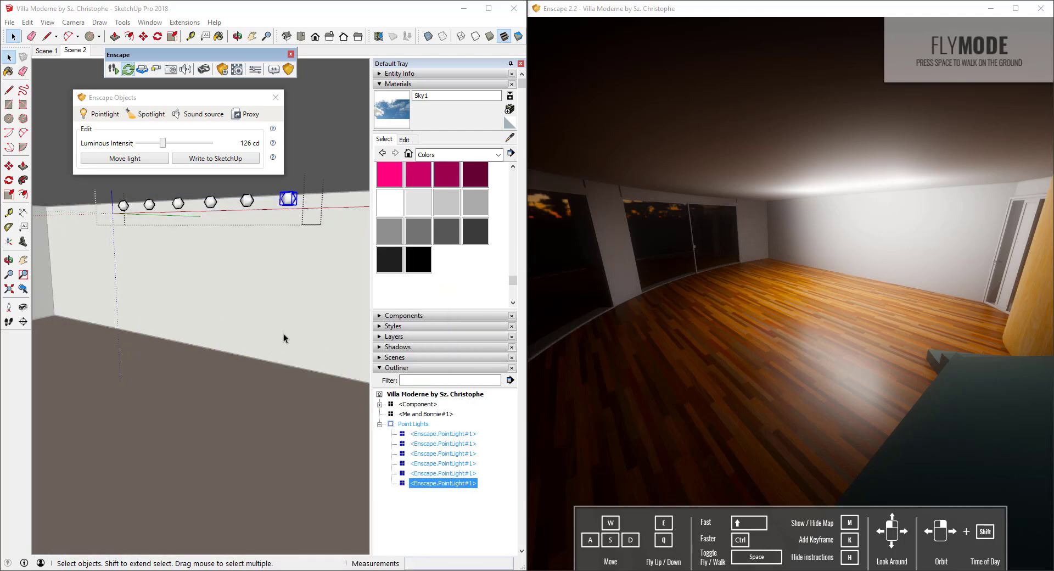
pyautogui.click(889, 201)
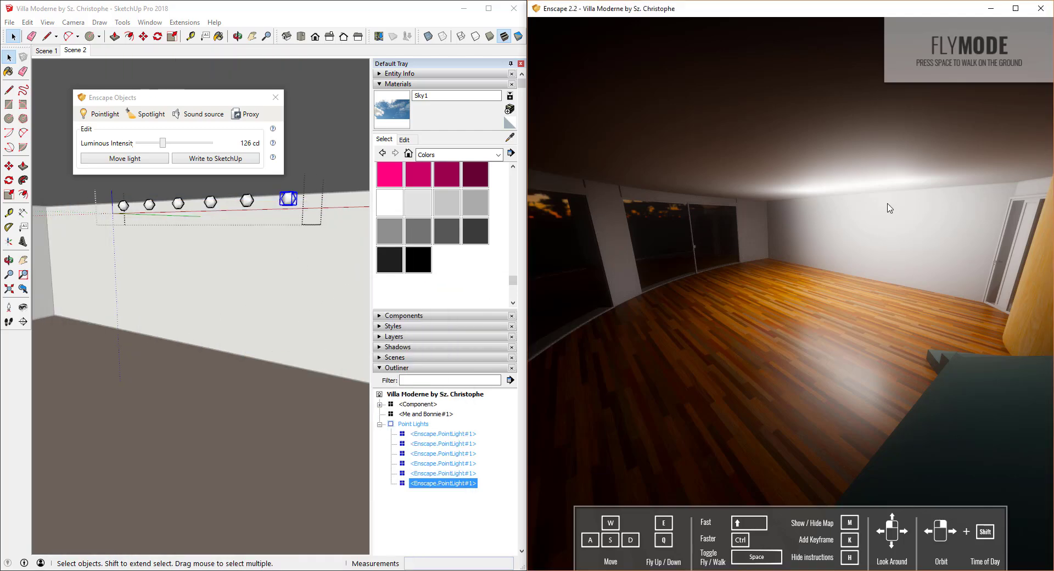
# - Fly around the room in the render to examine how the row of point lights illuminates the ceiling, wall and windows
pyautogui.press('w')
pyautogui.moveTo(889, 201); pyautogui.dragTo(928, 104)
pyautogui.press('w')
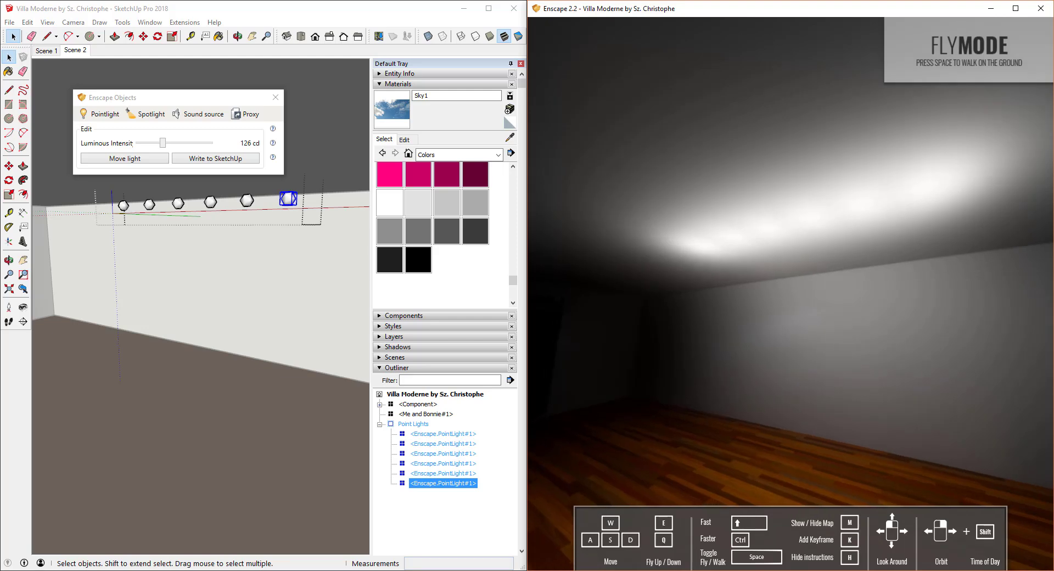
pyautogui.moveTo(970, 170); pyautogui.dragTo(974, 203)
pyautogui.press('e')
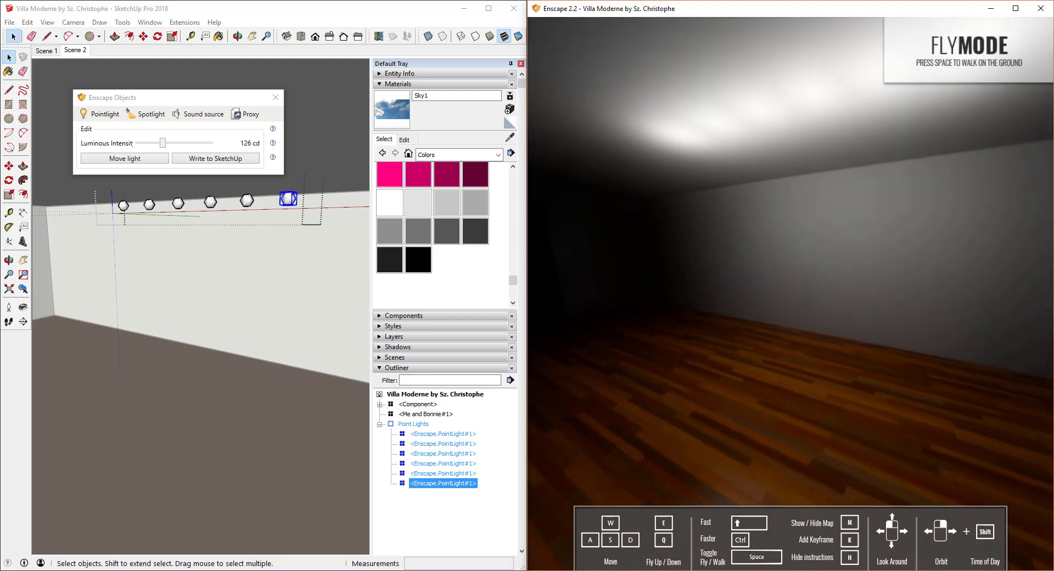
pyautogui.press('s')
pyautogui.press('q')
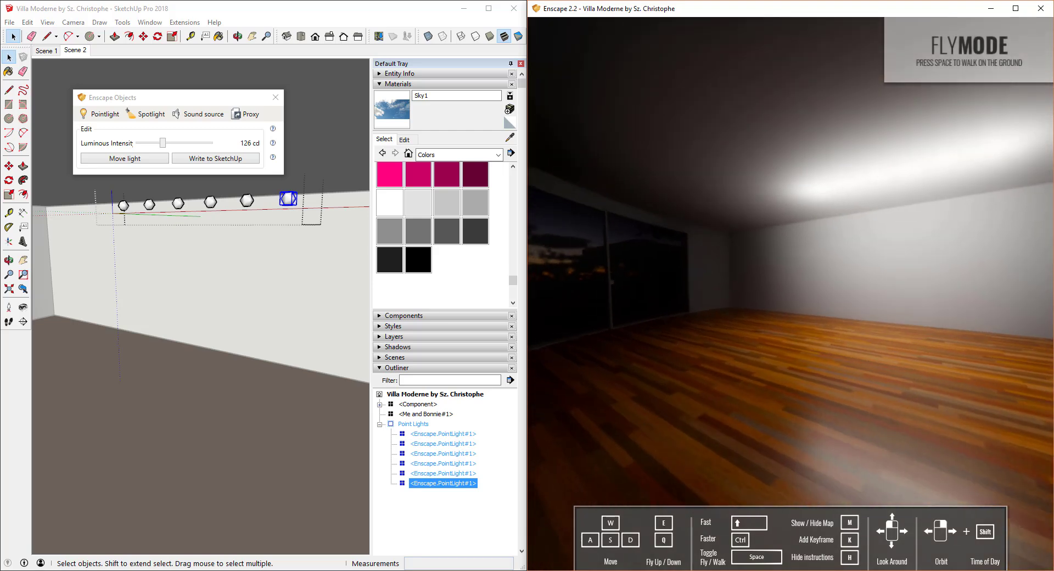
pyautogui.moveTo(791, 293); pyautogui.dragTo(746, 283)
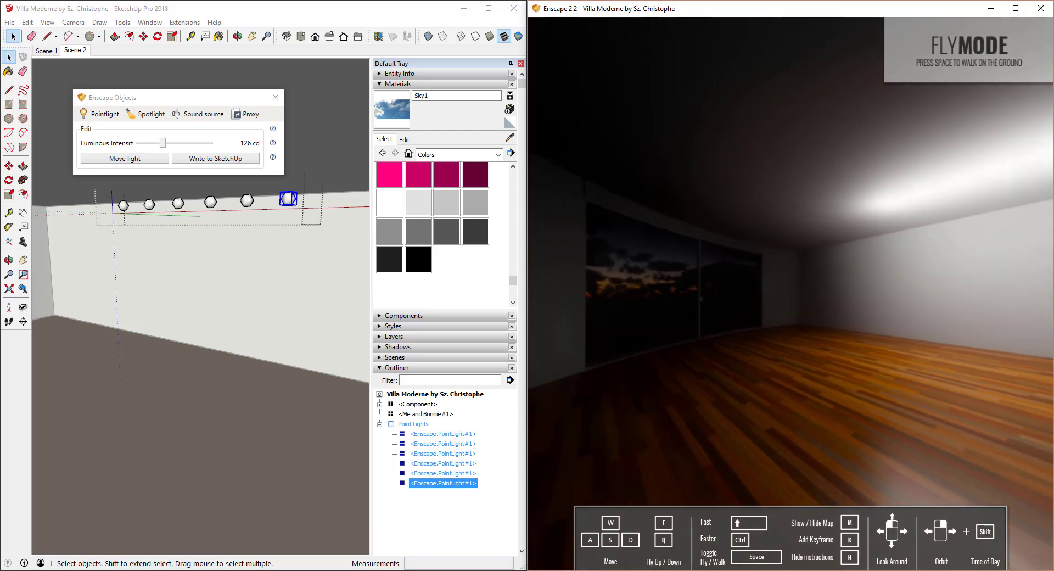
pyautogui.press('s')
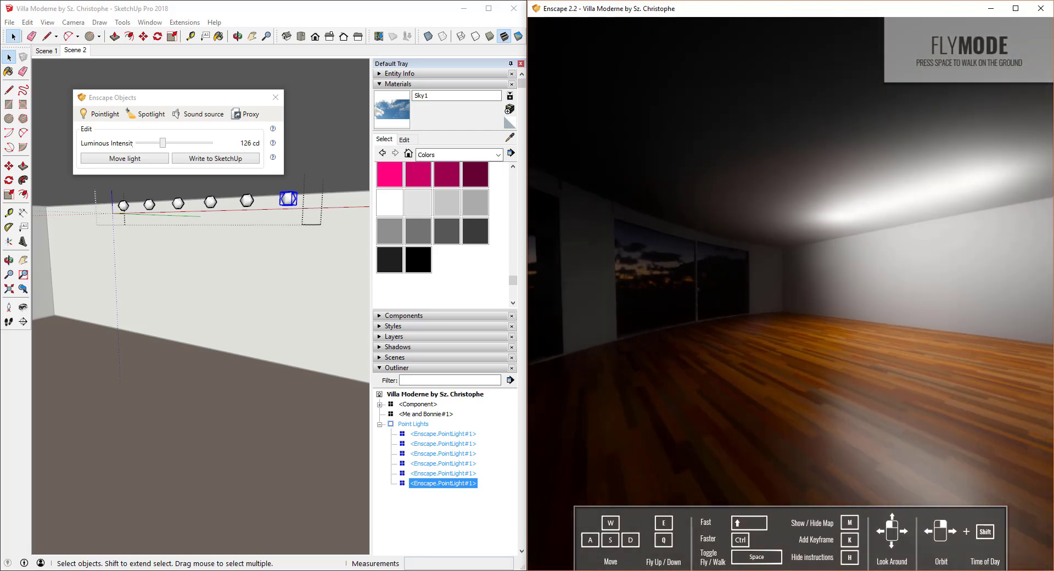
pyautogui.press('e')
pyautogui.moveTo(791, 380); pyautogui.dragTo(707, 379)
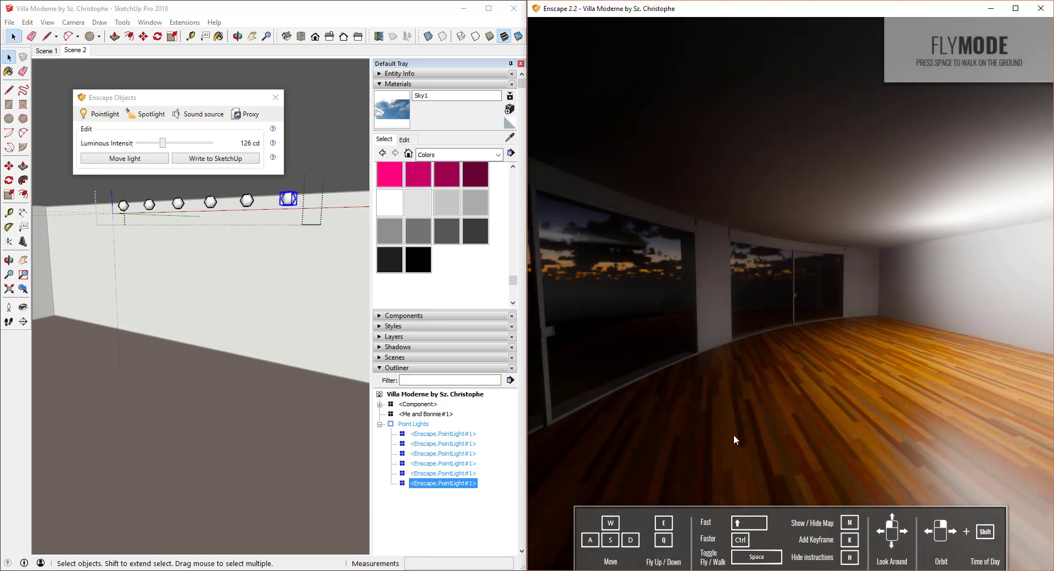
# - Turn the SketchUp view toward the curved window wall and search the 3D Warehouse for "floor lamp"
pyautogui.click(23, 307)
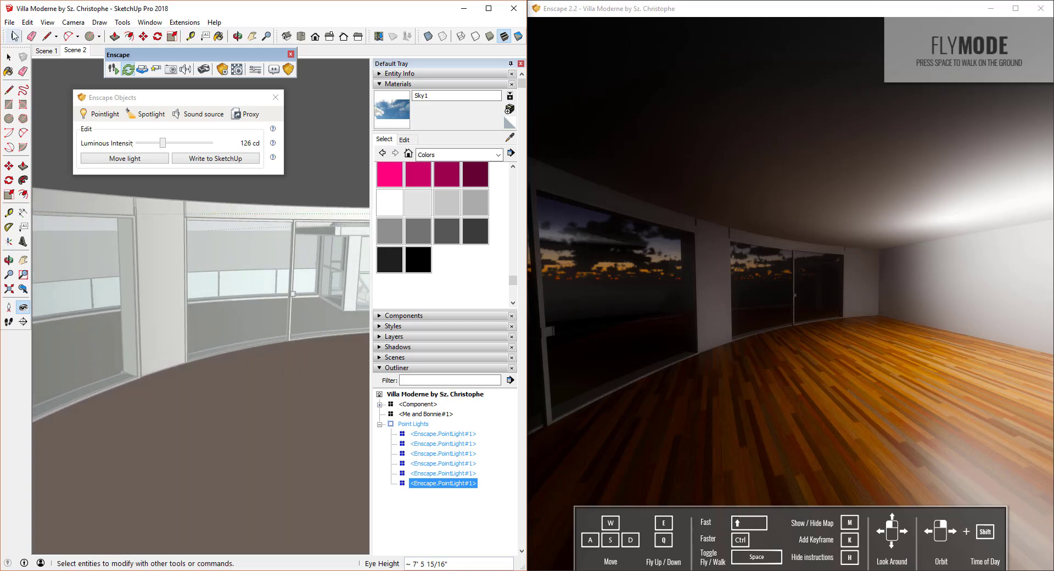
pyautogui.click(10, 22)
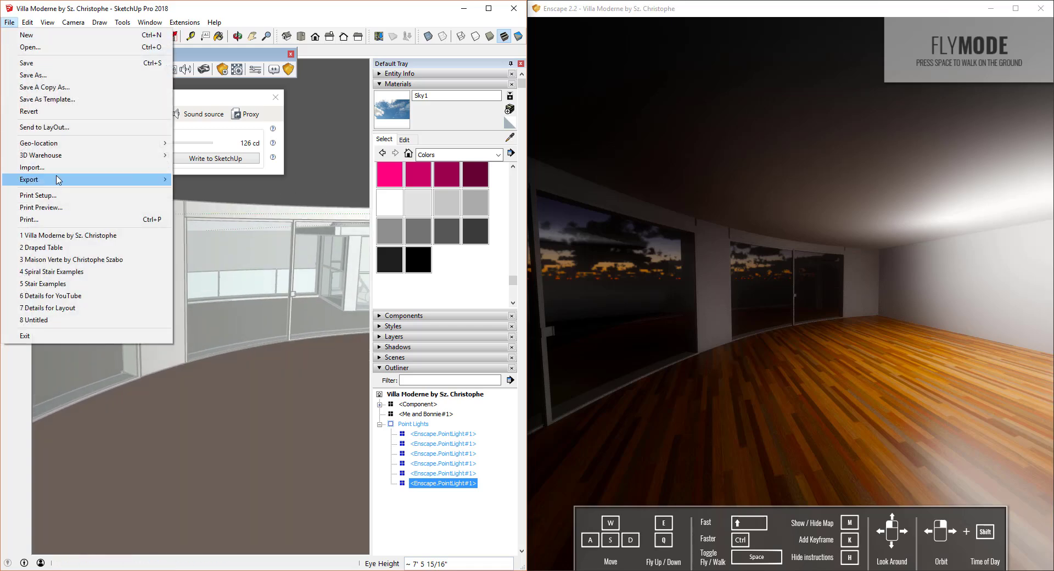
pyautogui.moveTo(137, 155)
pyautogui.click(222, 158)
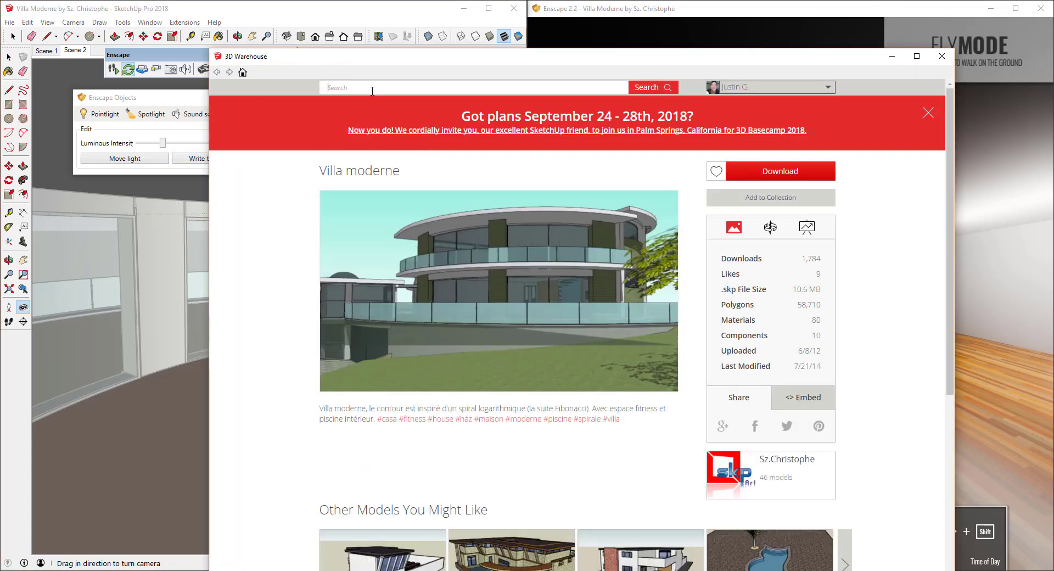
pyautogui.click(373, 88)
pyautogui.write('floor lamp')
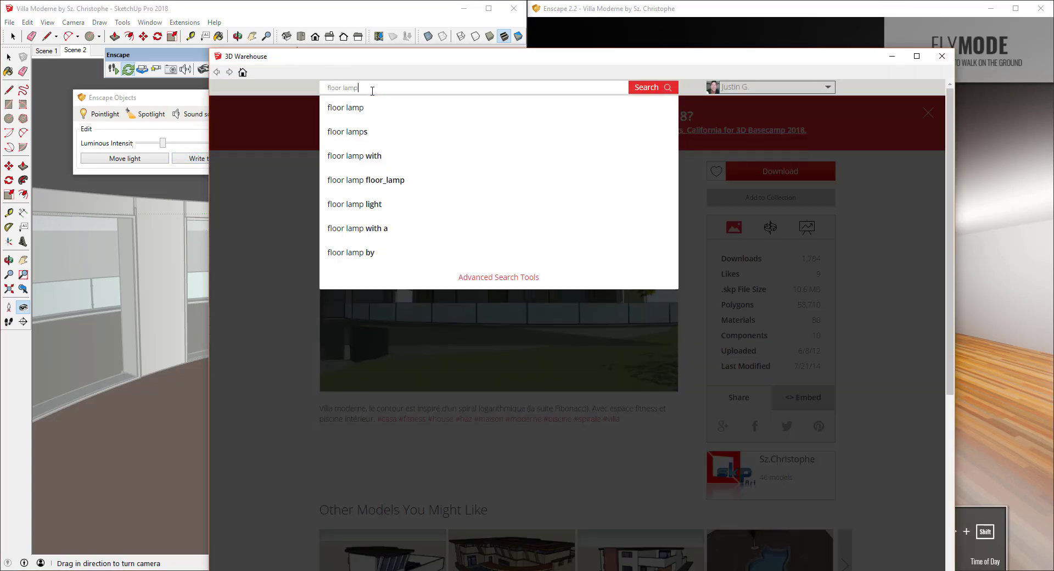
pyautogui.press('Return')
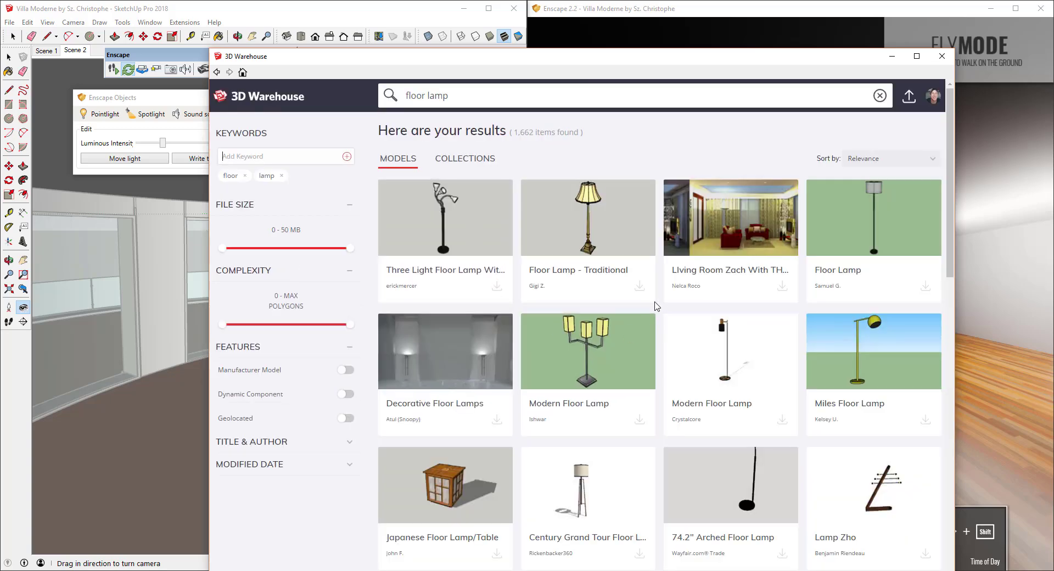
# - Limit the floor lamp results to manufacturer models and browse them for a suitable lamp
pyautogui.scroll(-1, 649, 307)
pyautogui.scroll(-2, 630, 337)
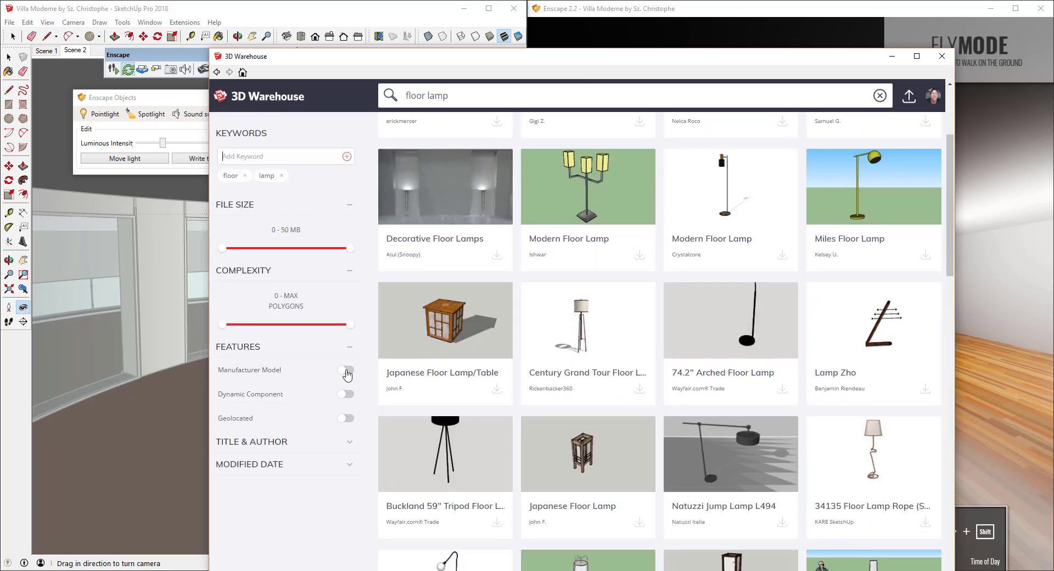
pyautogui.click(346, 370)
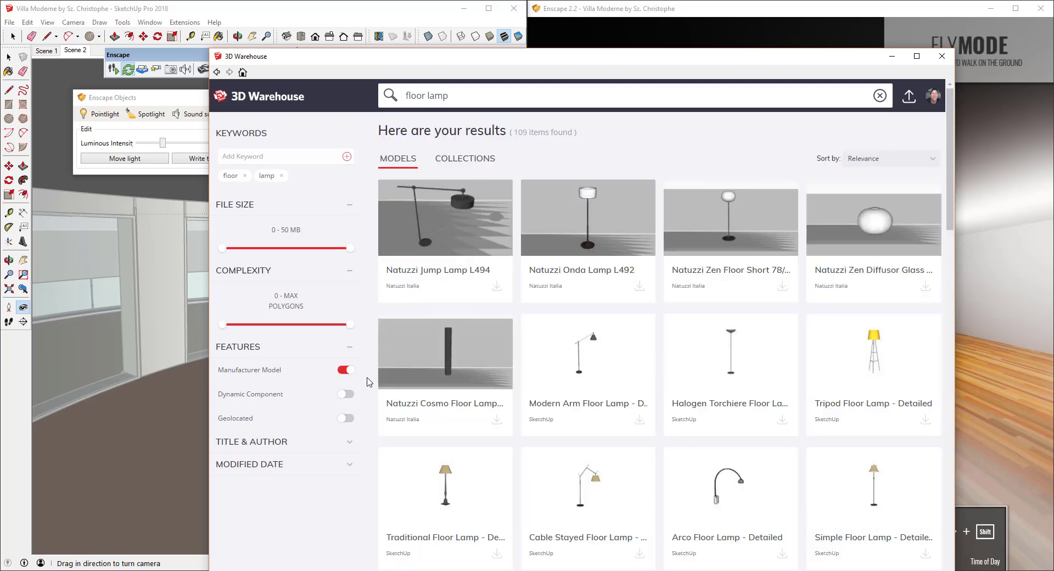
pyautogui.scroll(-1, 700, 449)
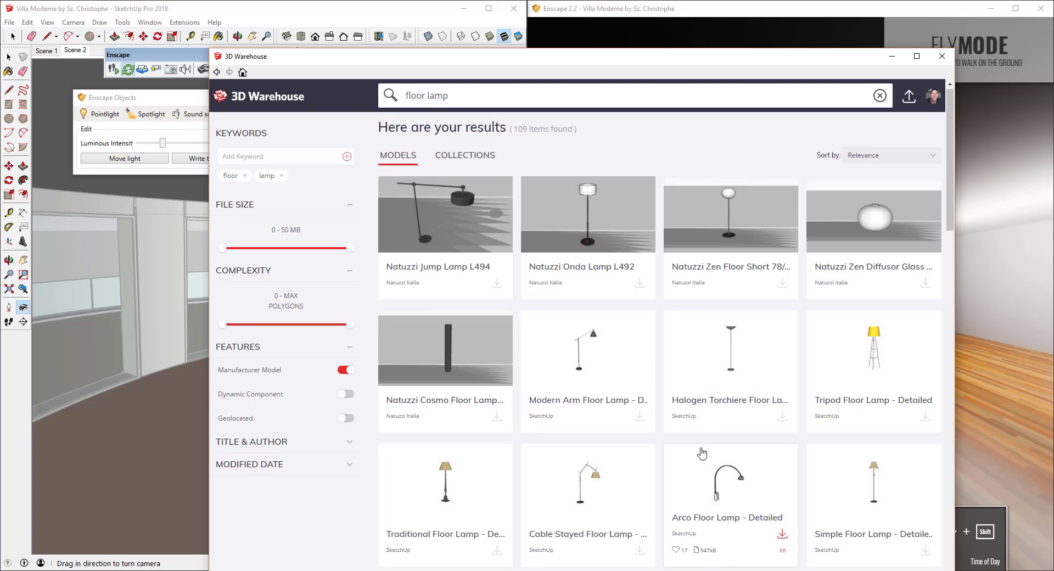
pyautogui.scroll(-2, 623, 456)
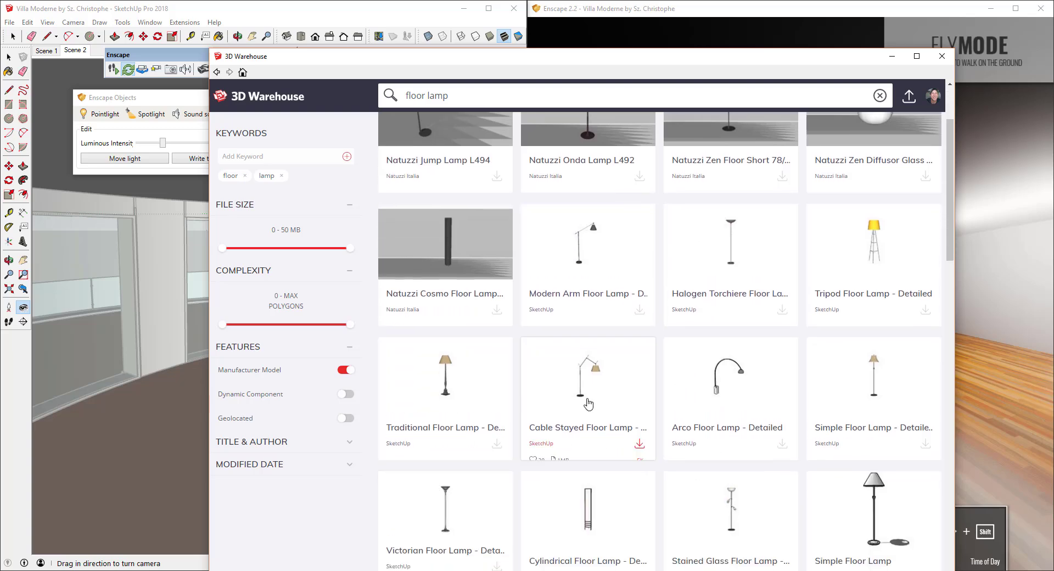
pyautogui.scroll(-2, 452, 419)
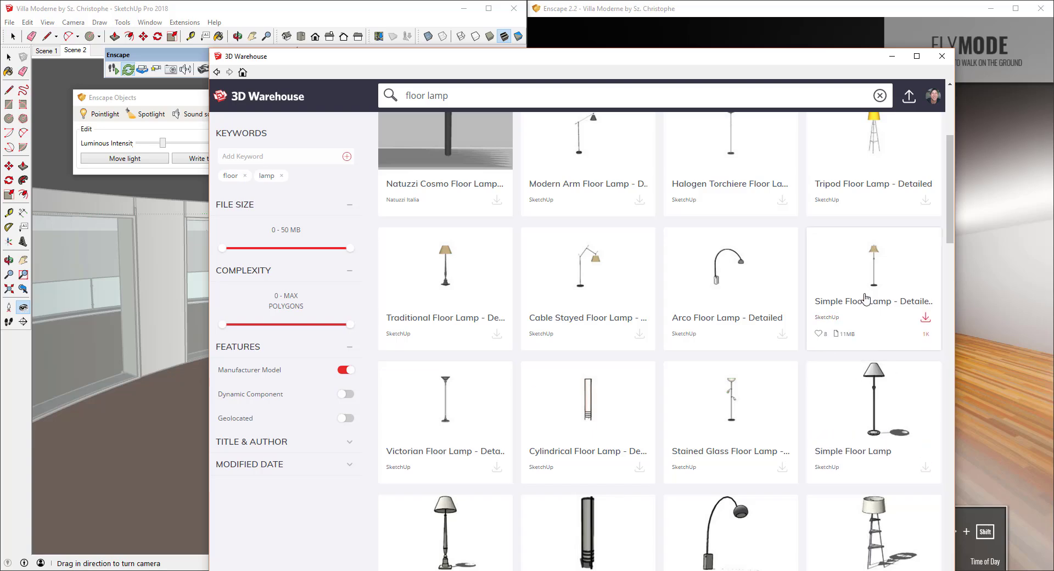
pyautogui.scroll(-1, 485, 418)
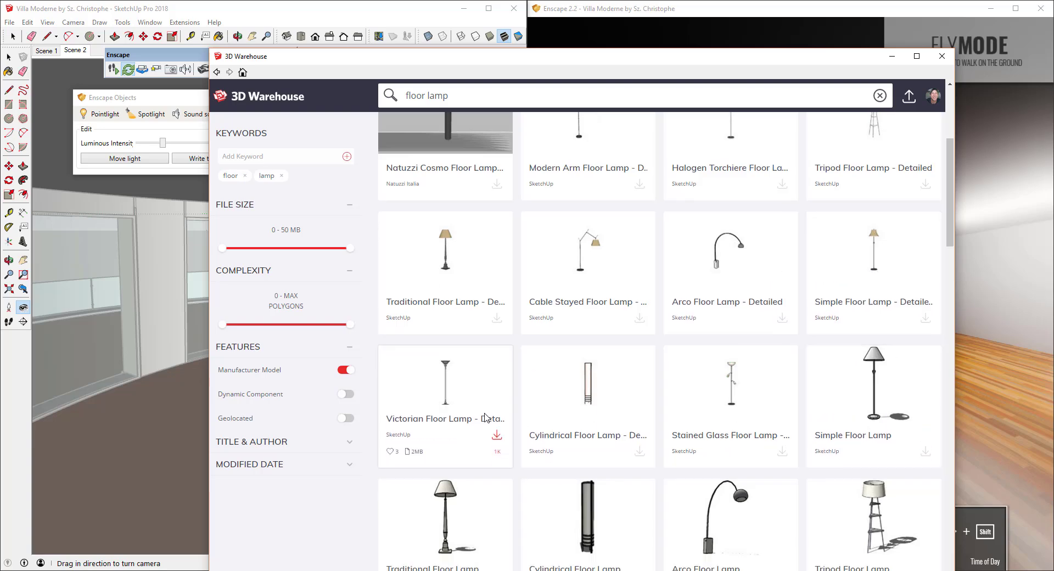
pyautogui.scroll(2, 490, 412)
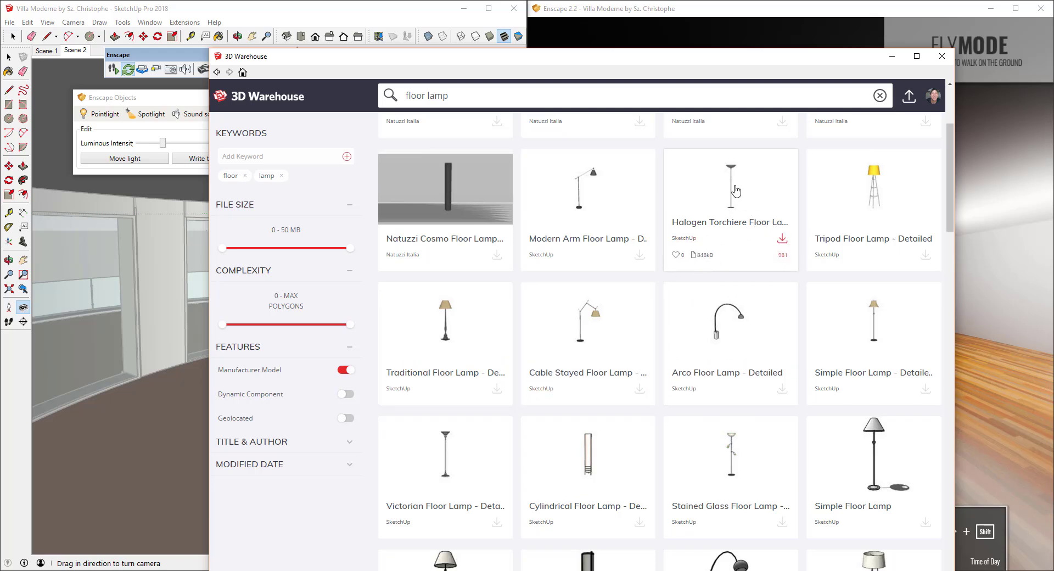
pyautogui.scroll(1, 736, 190)
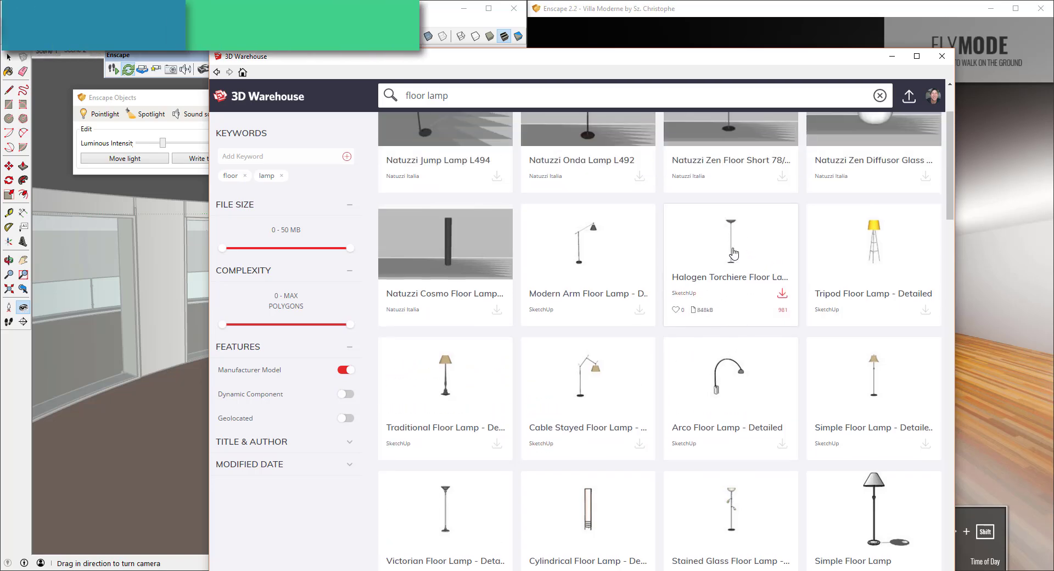
# - Load the Halogen Torchiere Floor Lamp - Detailed into the model, stand it by the wall pier between the windows and check it in the render
pyautogui.click(723, 279)
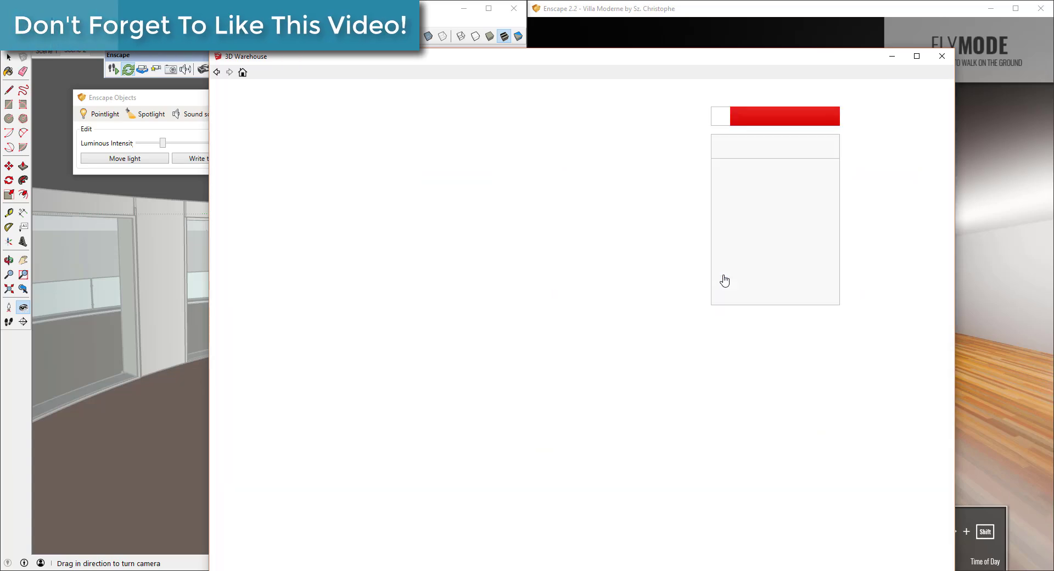
pyautogui.click(773, 247)
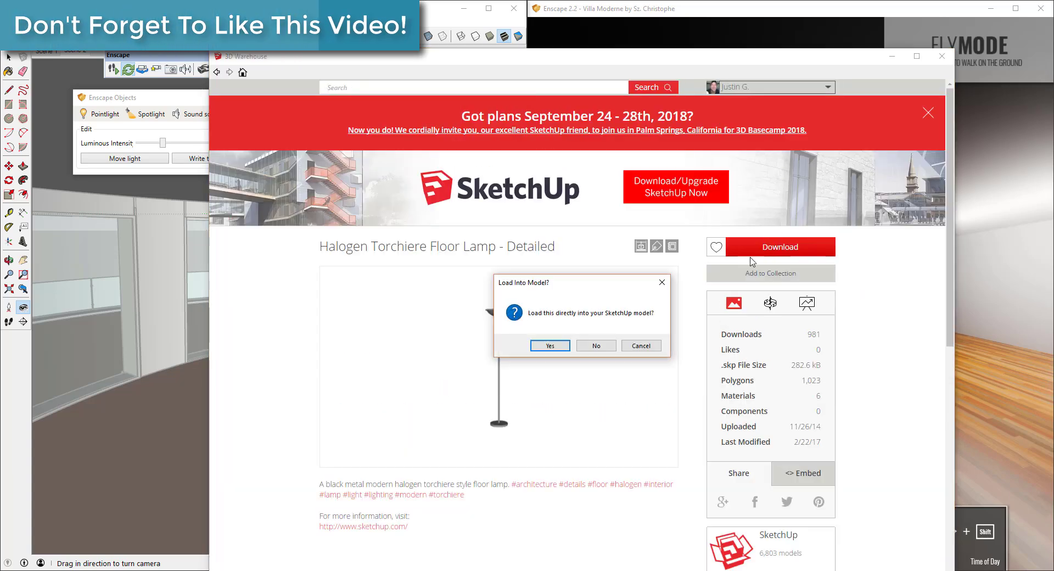
pyautogui.click(551, 345)
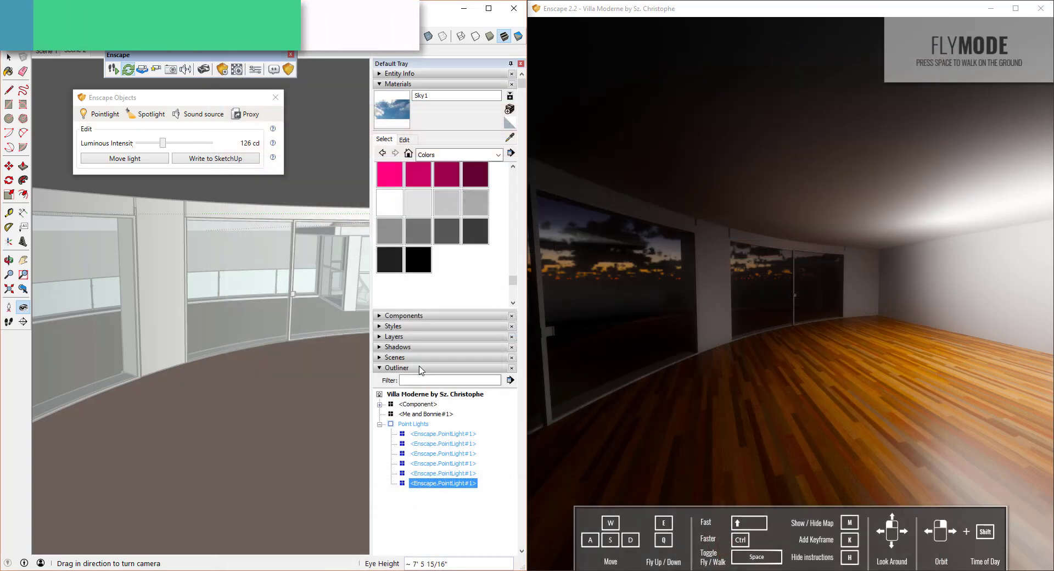
pyautogui.click(163, 375)
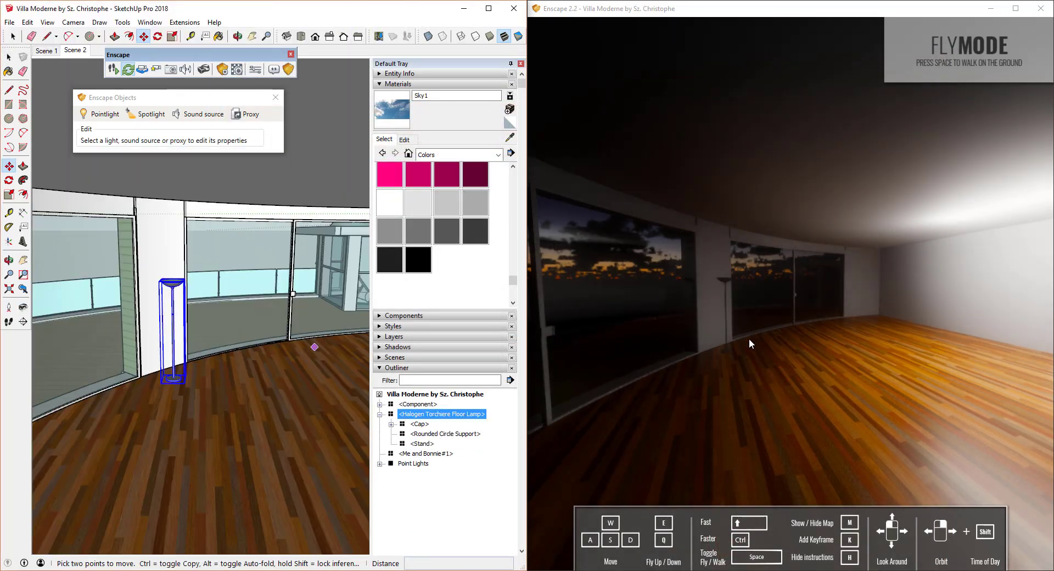
pyautogui.click(759, 297)
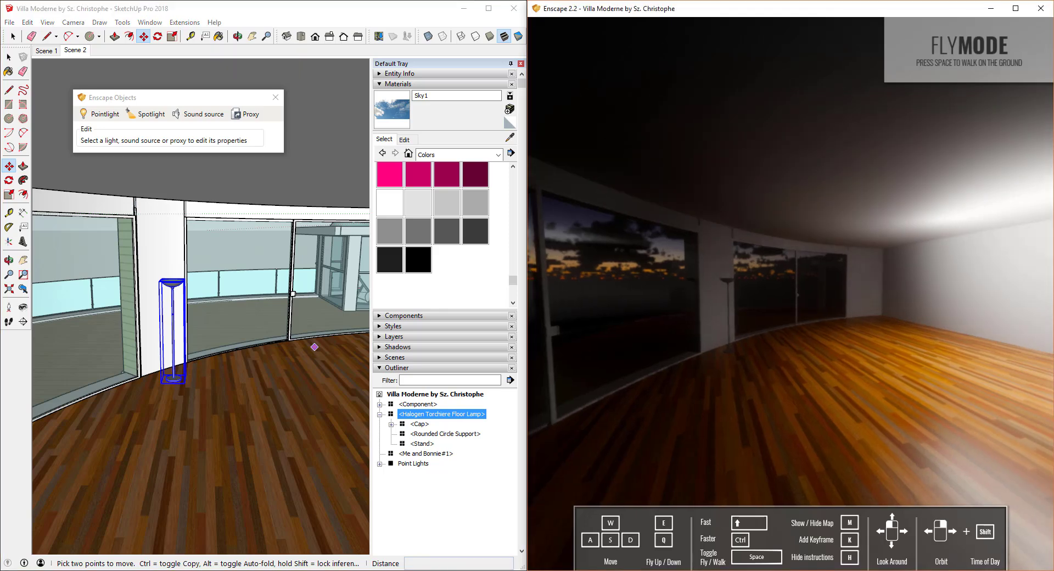
pyautogui.press('w')
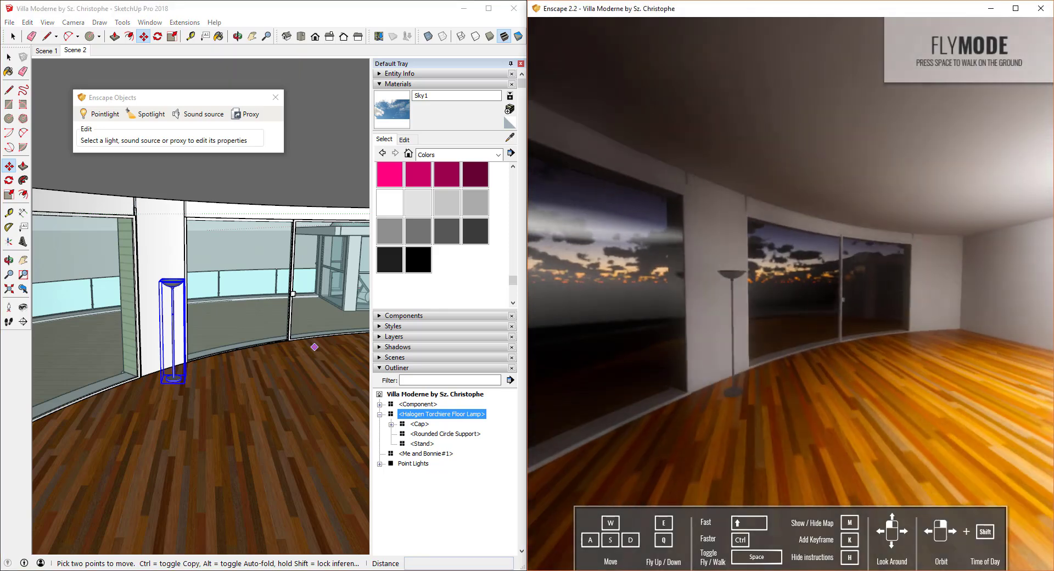
pyautogui.press('w')
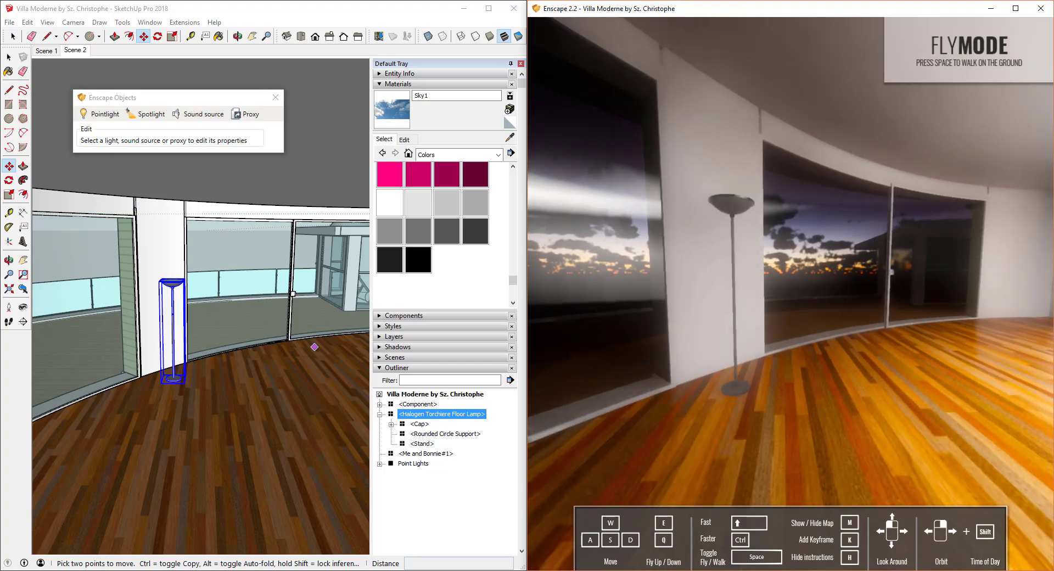
pyautogui.press('w')
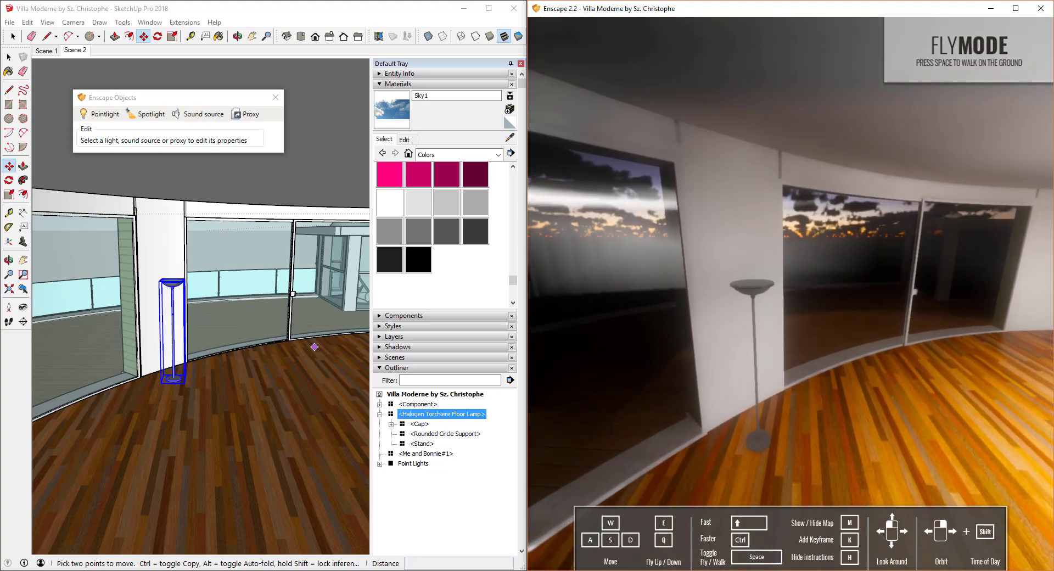
# - Place an Enscape point light on the floor lamp's axis, just below the center of its bowl
pyautogui.scroll(6, 170, 293)
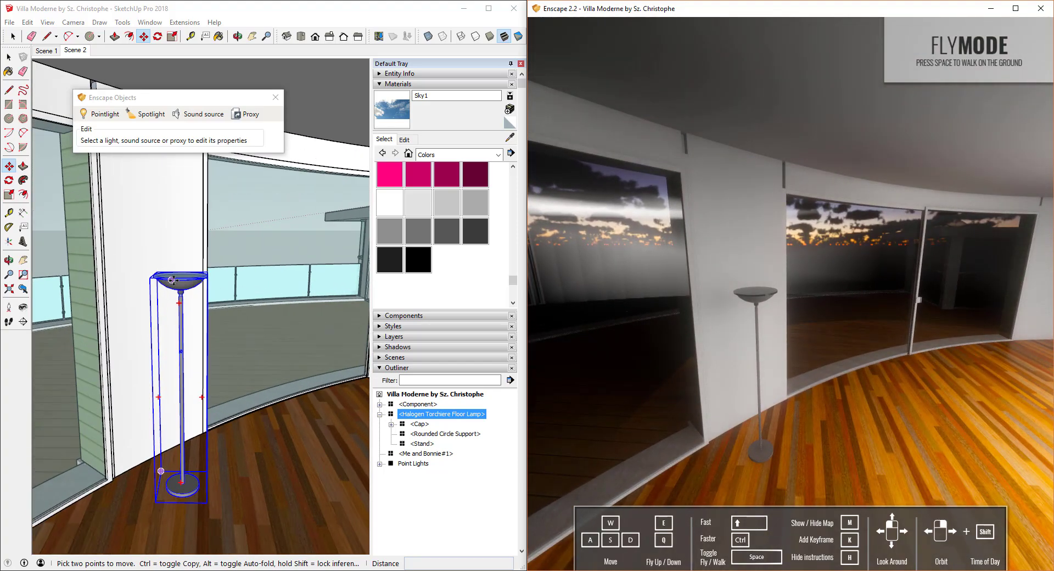
pyautogui.moveTo(189, 287); pyautogui.dragTo(168, 261, button='middle')
pyautogui.scroll(3, 175, 269)
pyautogui.press('space')
pyautogui.scroll(3, 184, 273)
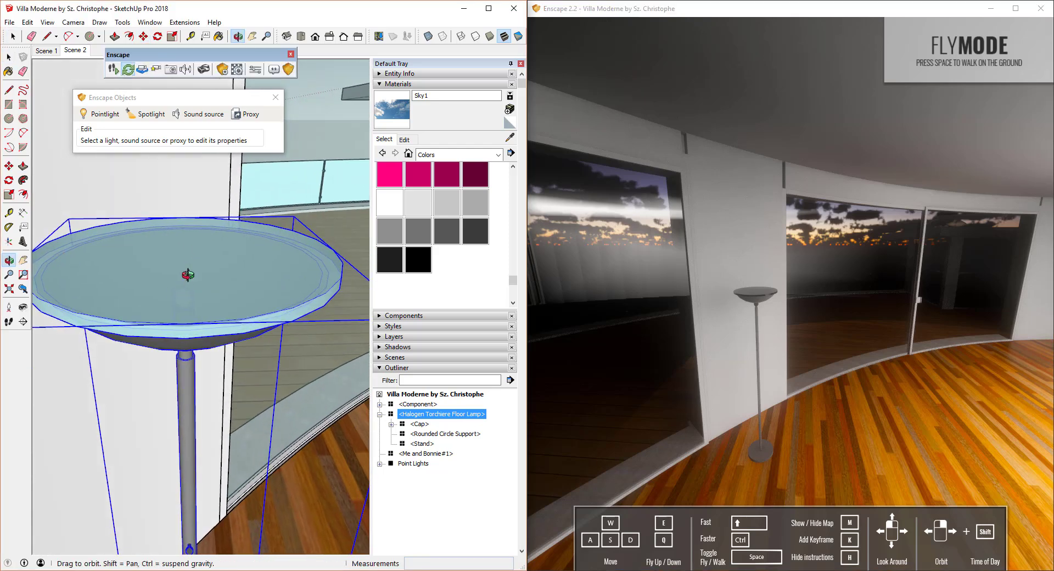
pyautogui.click(98, 113)
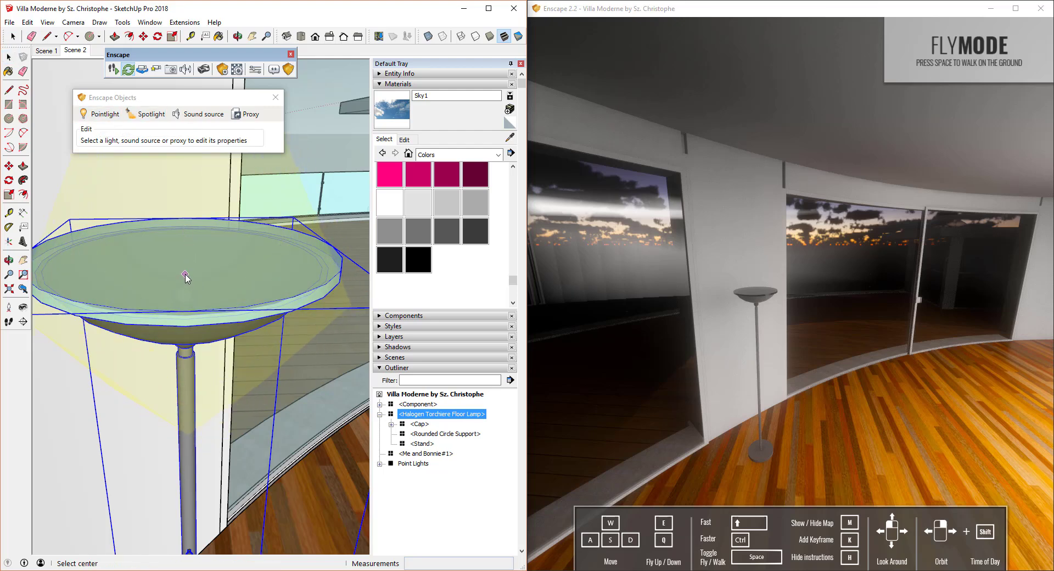
pyautogui.click(185, 283)
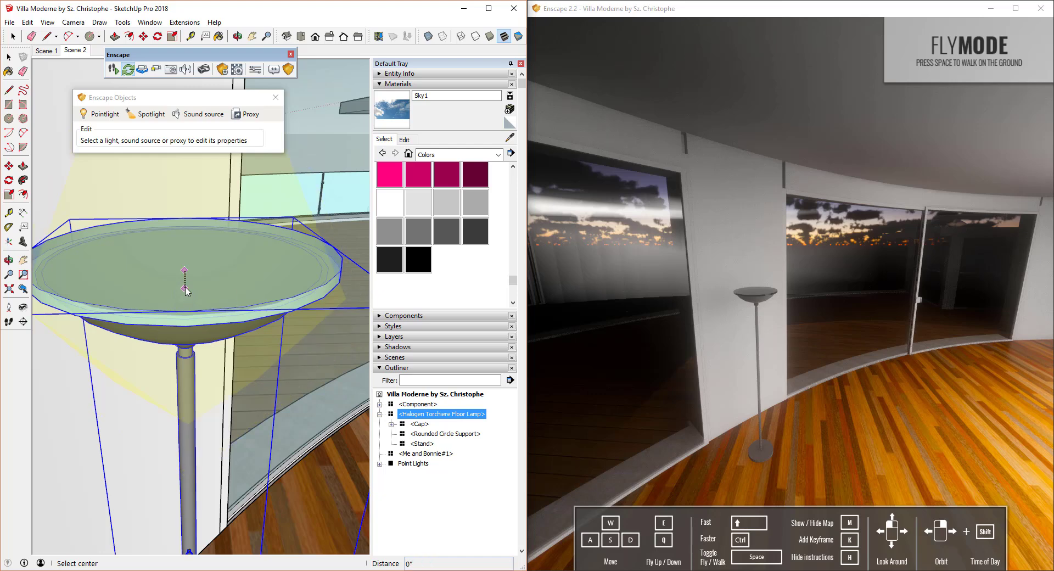
pyautogui.click(193, 331)
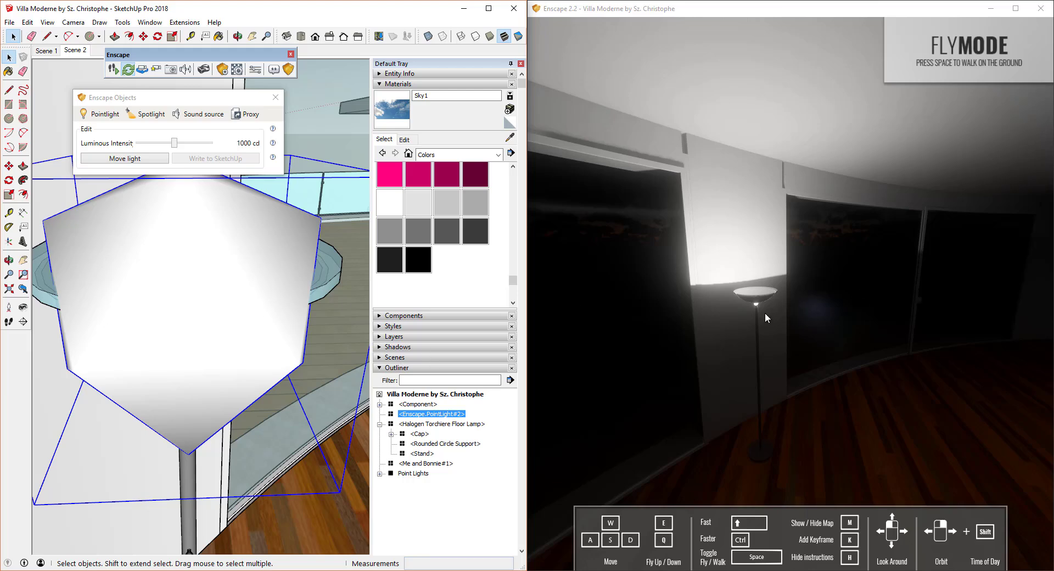
# - Inspect the floor lamp's light in the render from above and below the bowl
pyautogui.moveTo(765, 313); pyautogui.dragTo(732, 365)
pyautogui.press('w')
pyautogui.press('e')
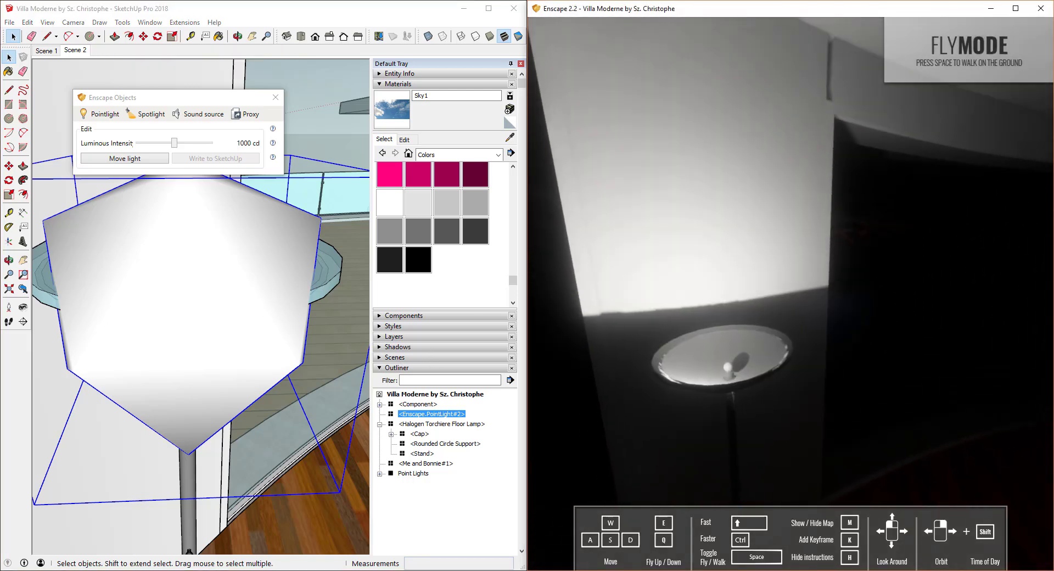
pyautogui.press('q')
pyautogui.press('e')
pyautogui.press('e')
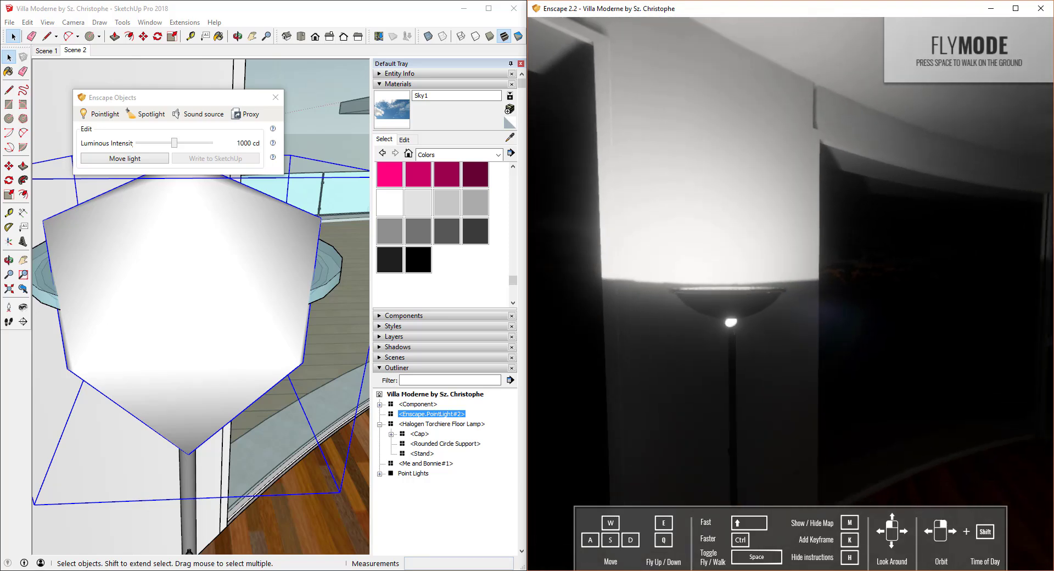
pyautogui.press('q')
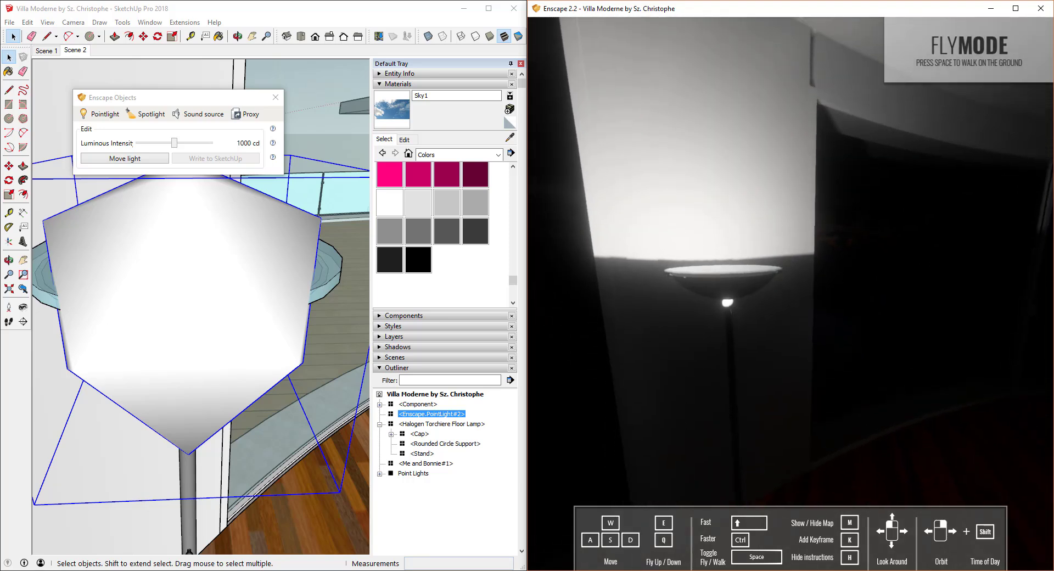
# - Raise the floor lamp's point light and shift it about 4 3/4" along the red axis into the center of the bowl
pyautogui.click(210, 284)
pyautogui.press('m')
pyautogui.click(210, 284)
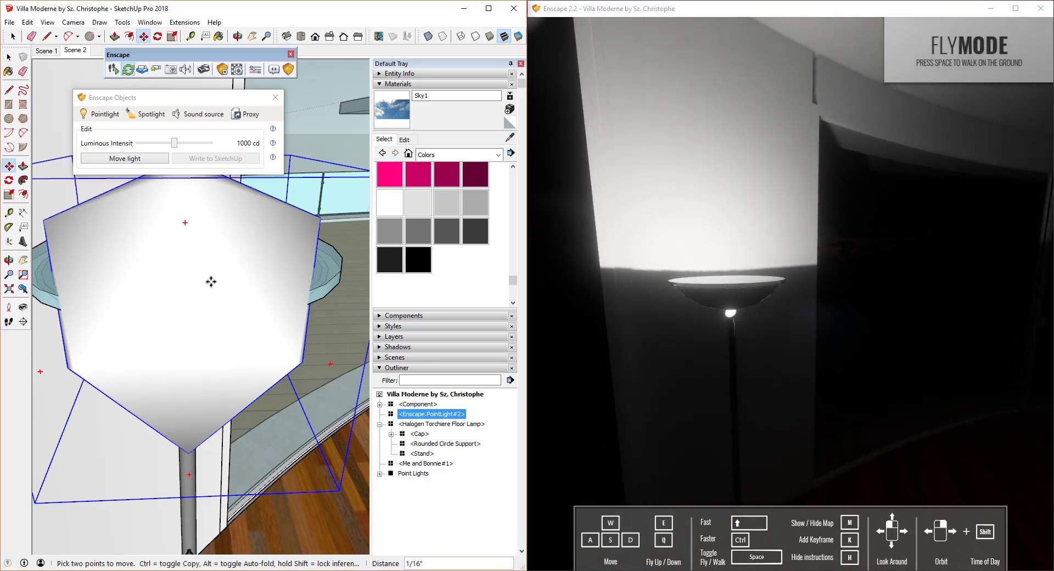
pyautogui.click(215, 239)
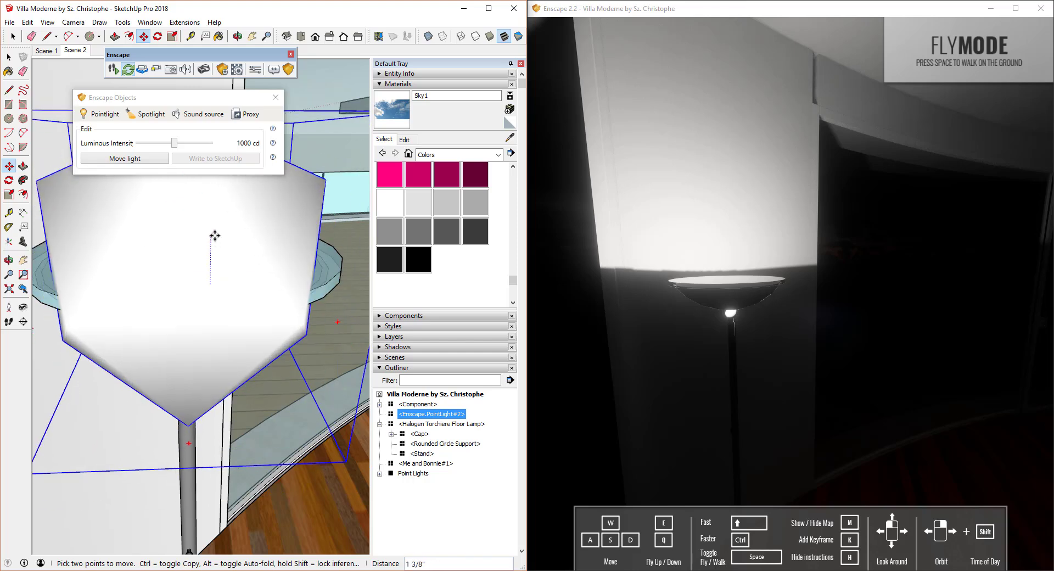
pyautogui.click(223, 356)
pyautogui.click(210, 294)
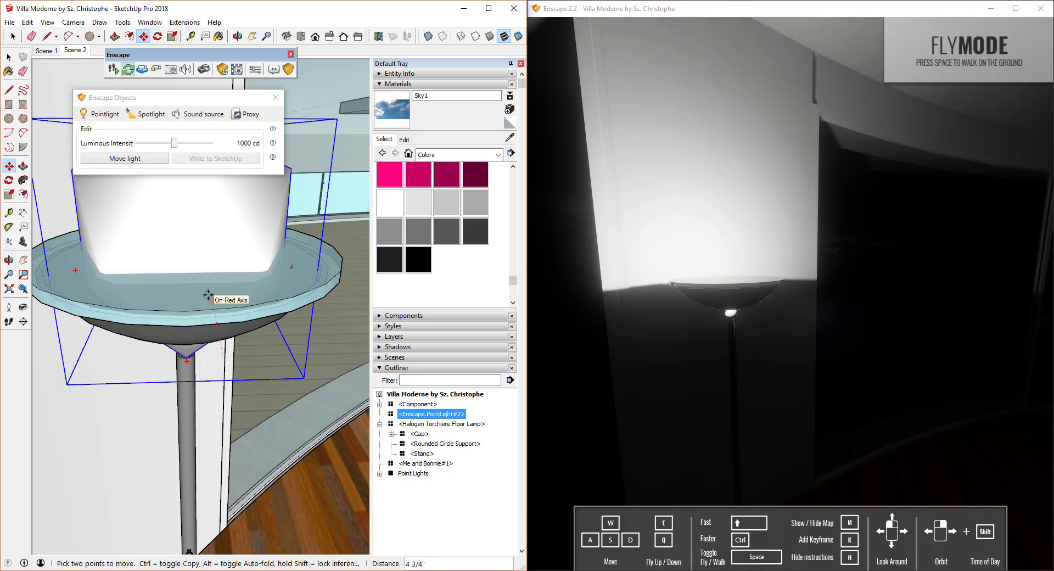
# - Shrink the floor lamp's point light by scaling it from two opposite corners, the second time by about 0.73
pyautogui.press('s')
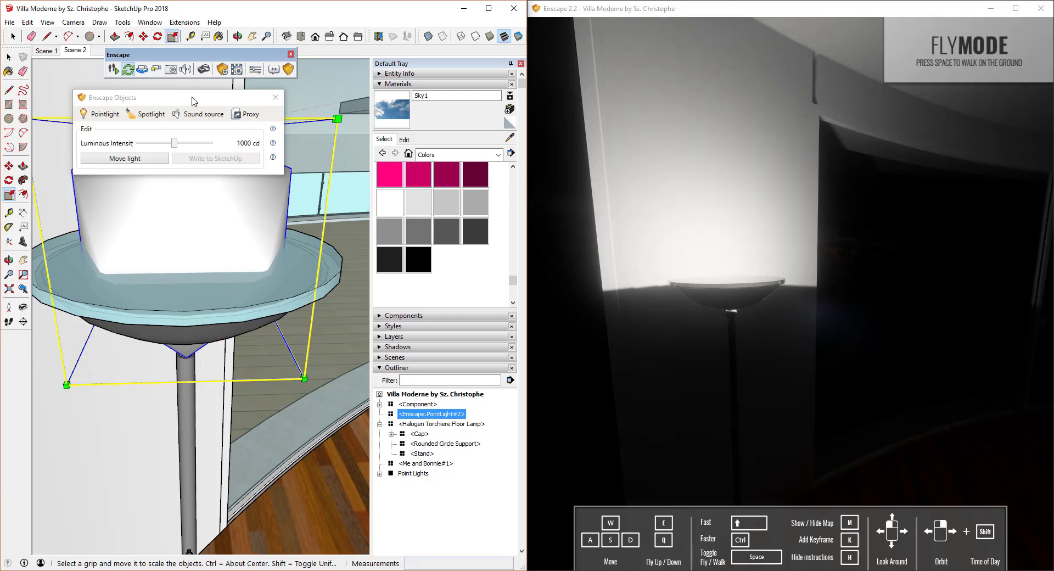
pyautogui.moveTo(164, 97); pyautogui.dragTo(144, 445)
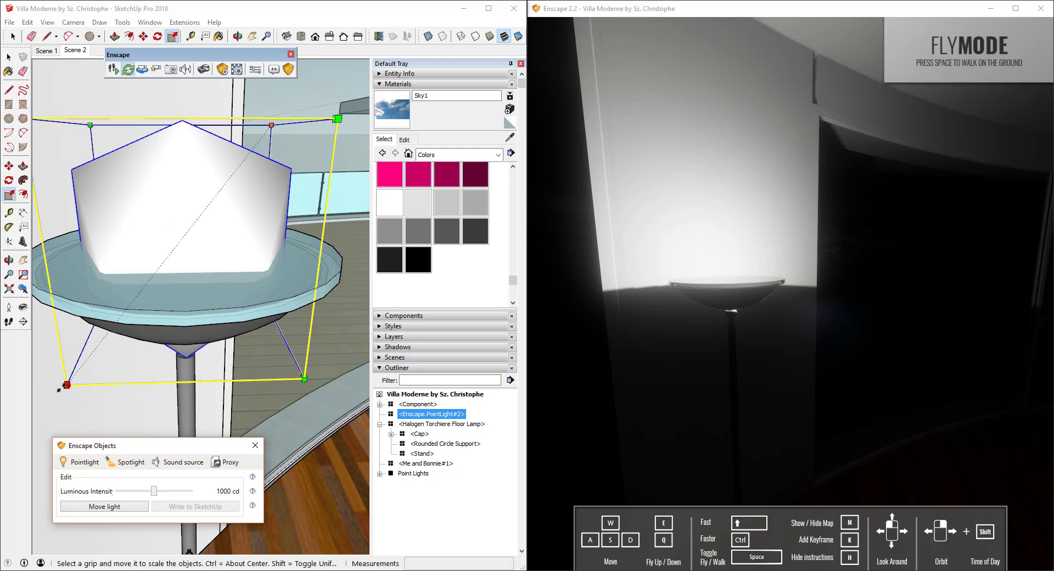
pyautogui.moveTo(61, 387); pyautogui.dragTo(88, 294)
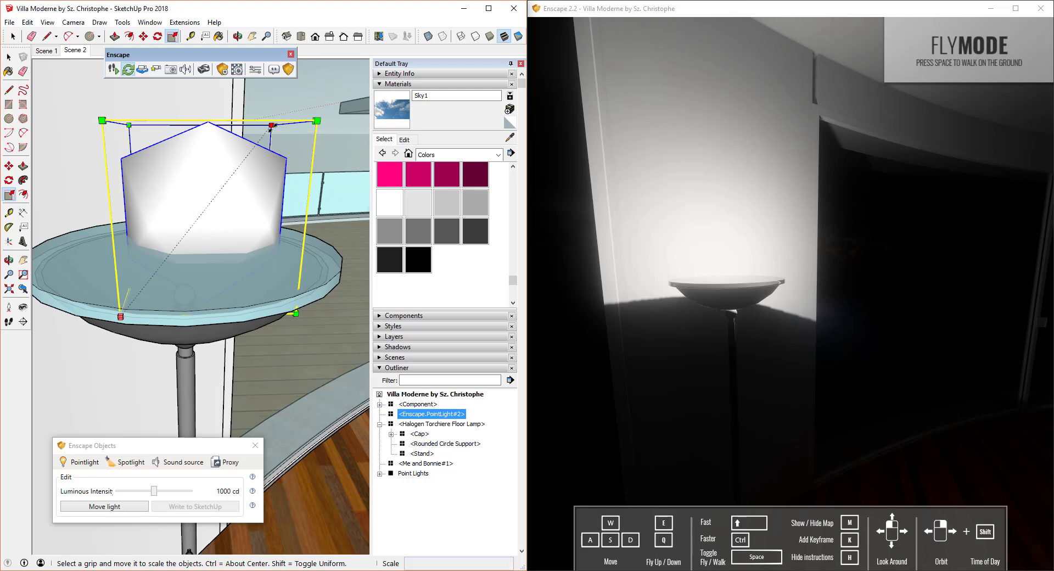
pyautogui.moveTo(272, 127); pyautogui.dragTo(194, 258)
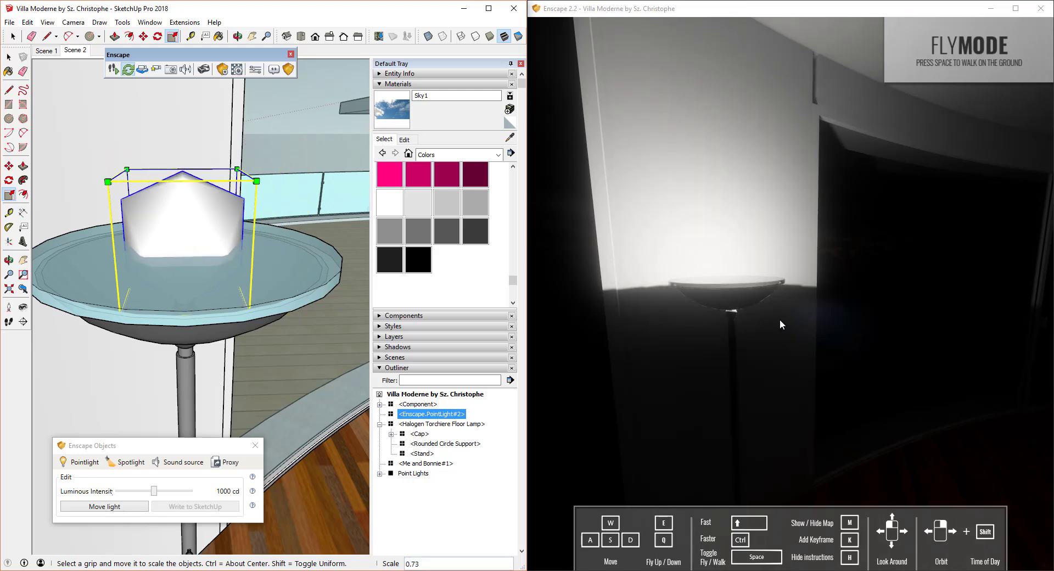
# - Examine the floor lamp's glow in the render from farther back in the room
pyautogui.moveTo(780, 325); pyautogui.dragTo(725, 384)
pyautogui.press('w')
pyautogui.press('s')
pyautogui.press('e')
pyautogui.press('q')
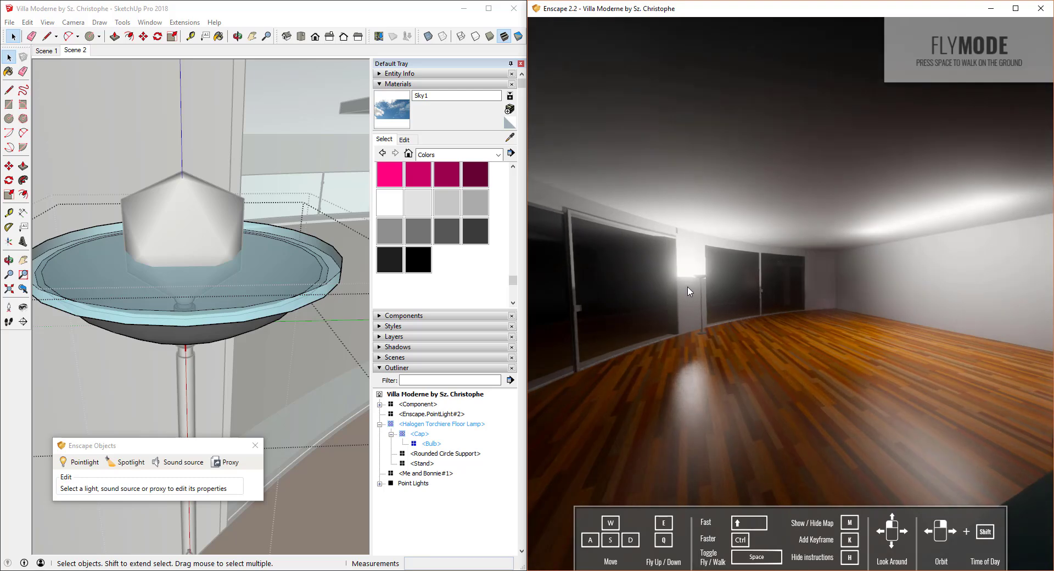
pyautogui.press('w')
pyautogui.moveTo(728, 288); pyautogui.dragTo(632, 283)
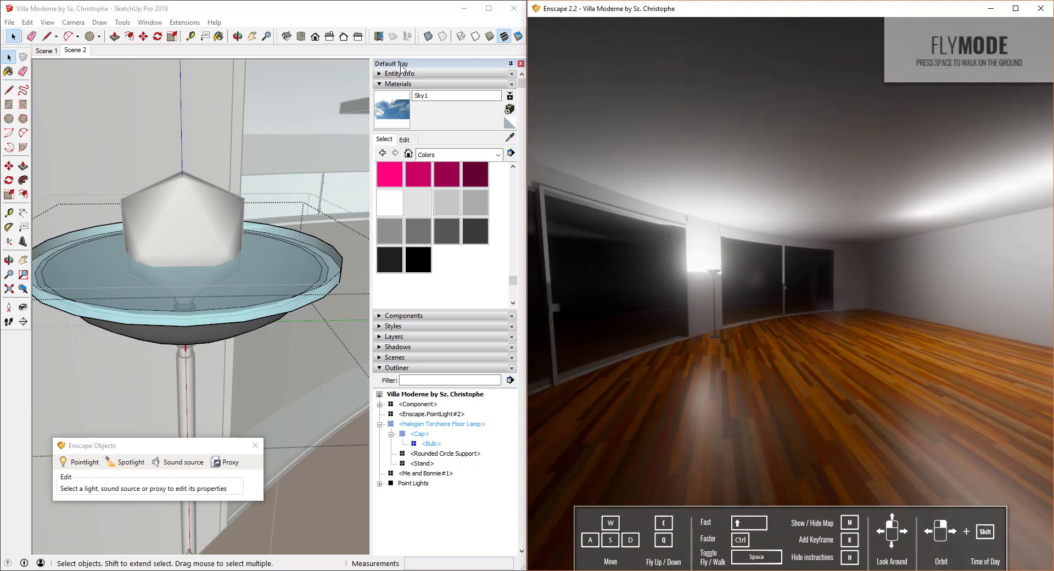
# - Set the Enscape exposure brightness to 40% with auto exposure on, keeping the light's properties in view
pyautogui.click(383, 15)
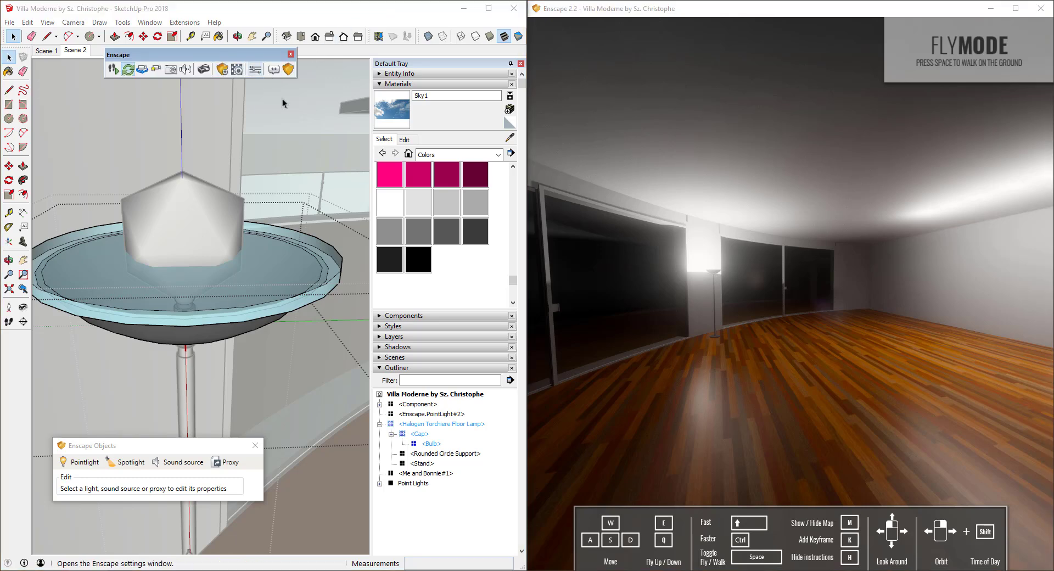
pyautogui.moveTo(1002, 196)
pyautogui.mouseDown()
pyautogui.moveTo(213, 175)
pyautogui.moveTo(198, 165)
pyautogui.mouseUp()
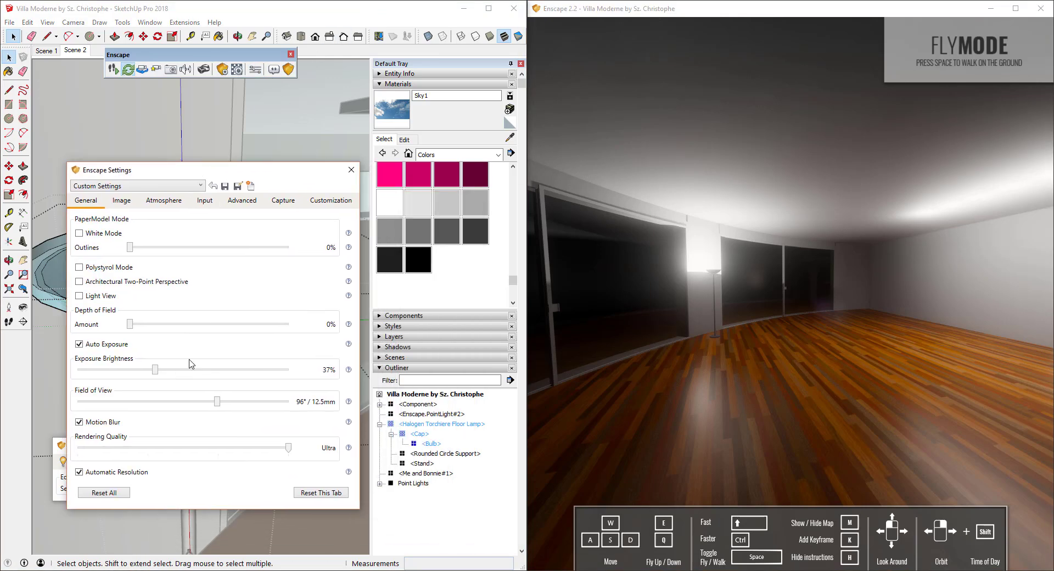
pyautogui.moveTo(158, 373)
pyautogui.mouseDown()
pyautogui.moveTo(145, 374)
pyautogui.moveTo(184, 375)
pyautogui.moveTo(165, 373)
pyautogui.mouseUp()
pyautogui.moveTo(185, 179); pyautogui.dragTo(160, 92)
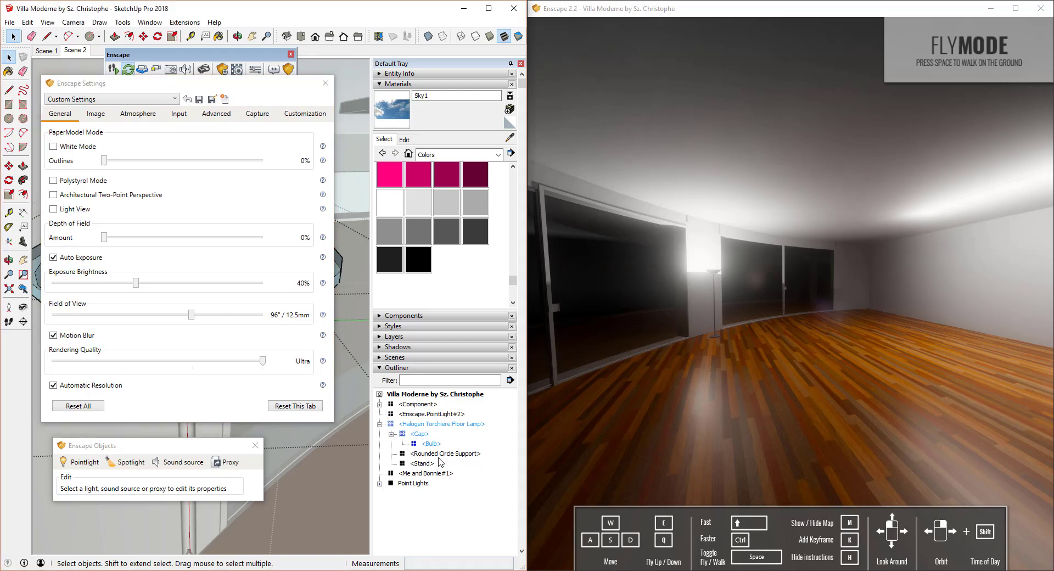
# - Lower the floor lamp point light's luminous intensity to about 153 cd and check the room in the render
pyautogui.click(412, 483)
pyautogui.click(419, 415)
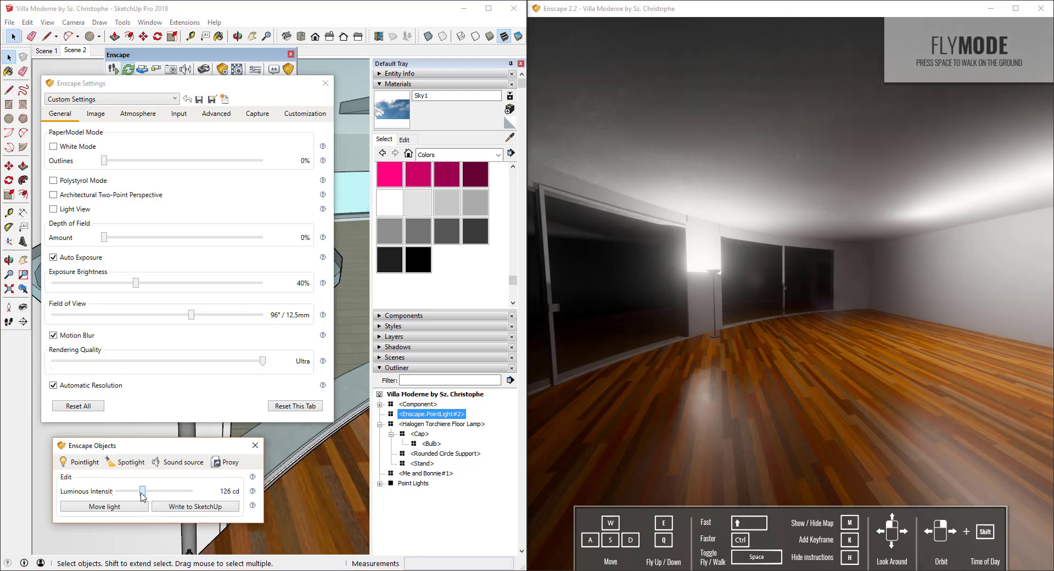
pyautogui.moveTo(156, 497); pyautogui.dragTo(145, 497)
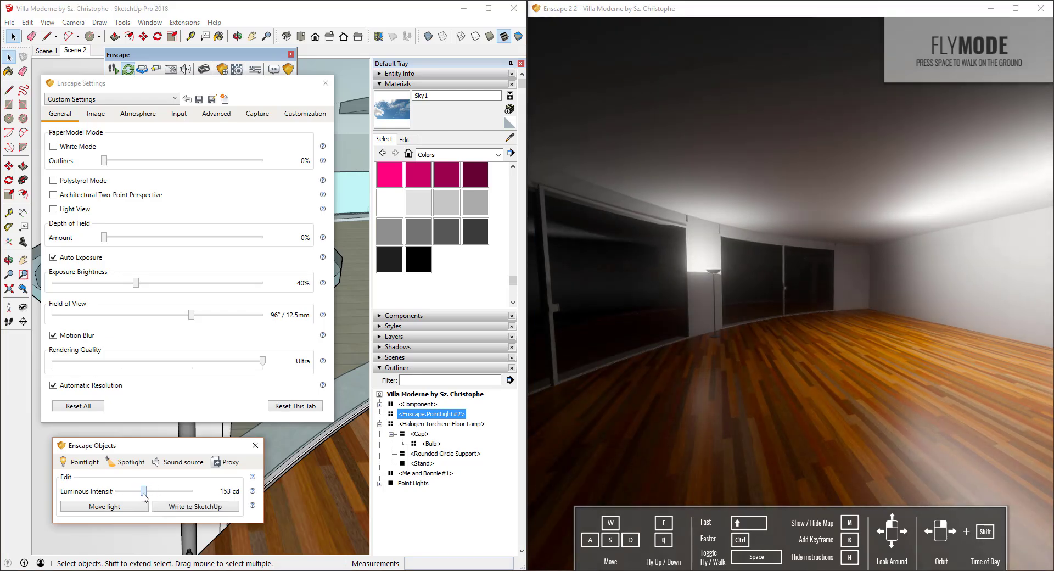
pyautogui.moveTo(771, 374); pyautogui.dragTo(754, 361)
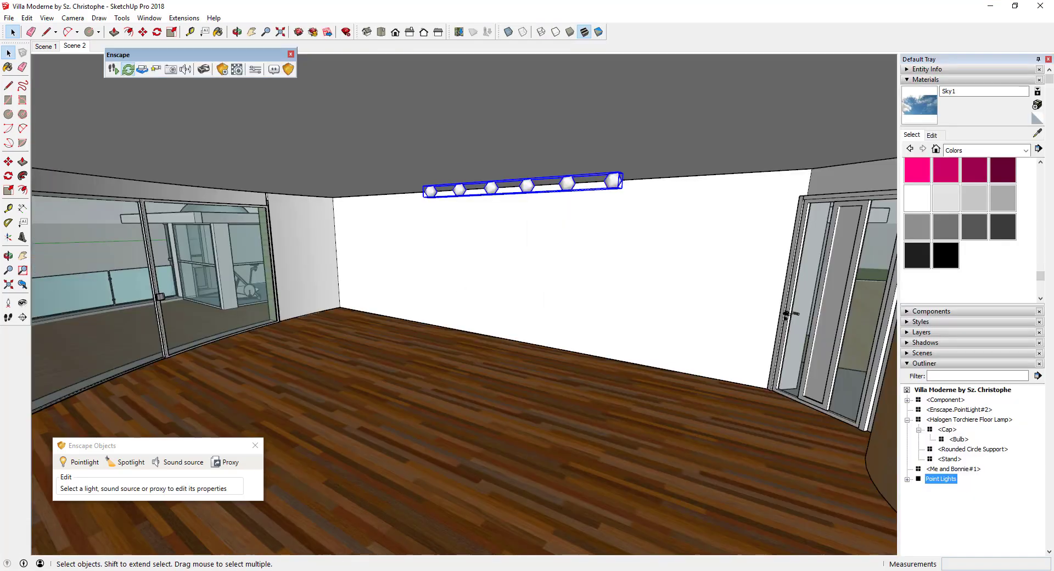
# - Hide the Point Lights group on the ceiling and examine the room lit only by the floor lamp in the render
pyautogui.moveTo(363, 570)
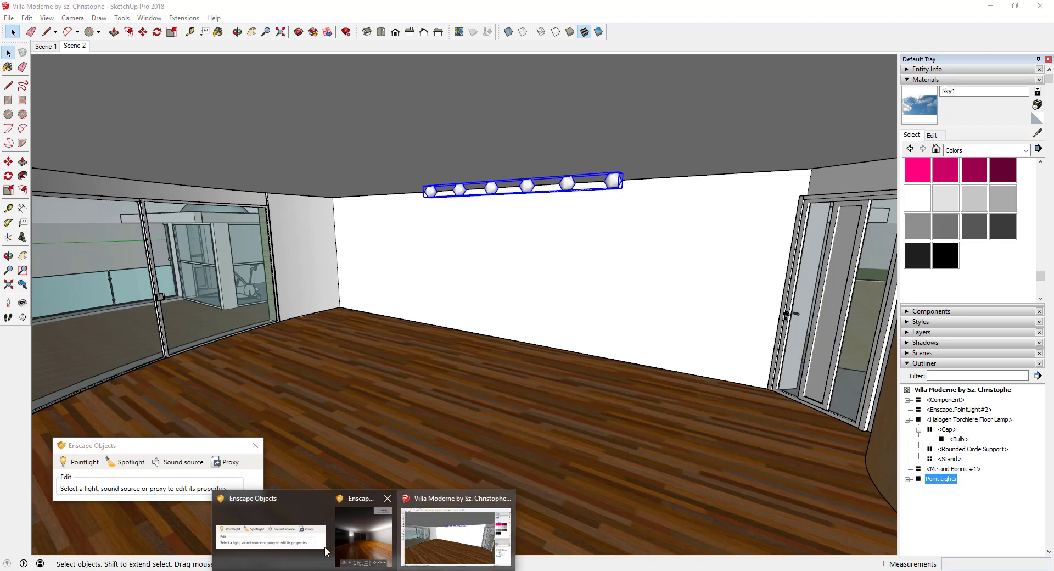
pyautogui.click(361, 536)
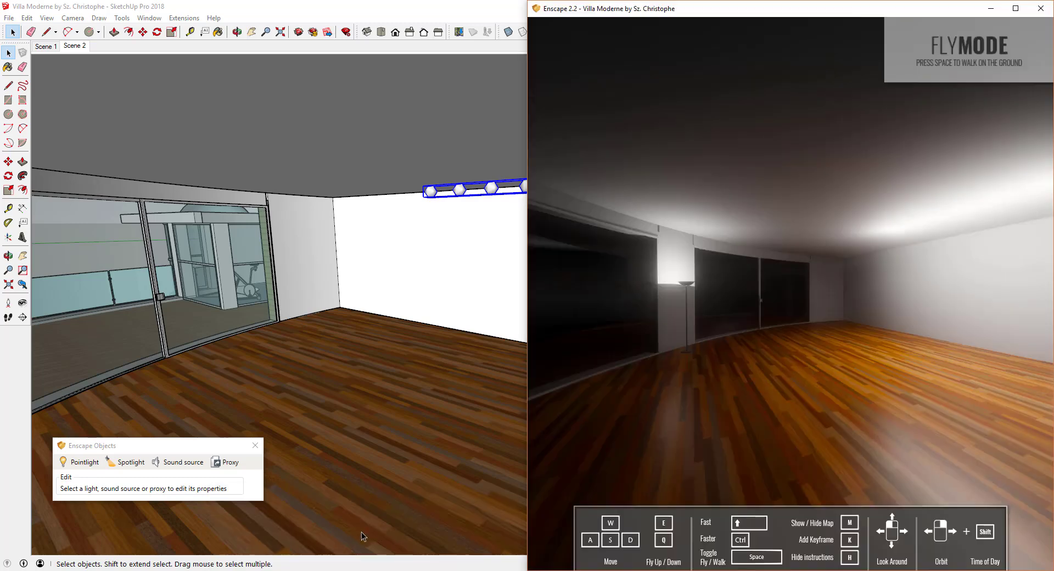
pyautogui.rightClick(462, 193)
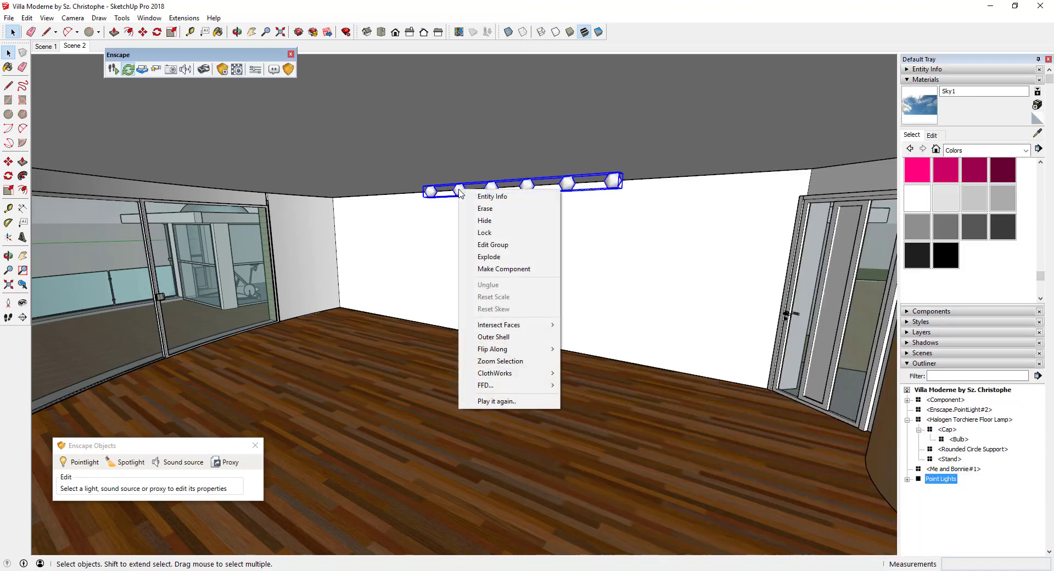
pyautogui.click(483, 221)
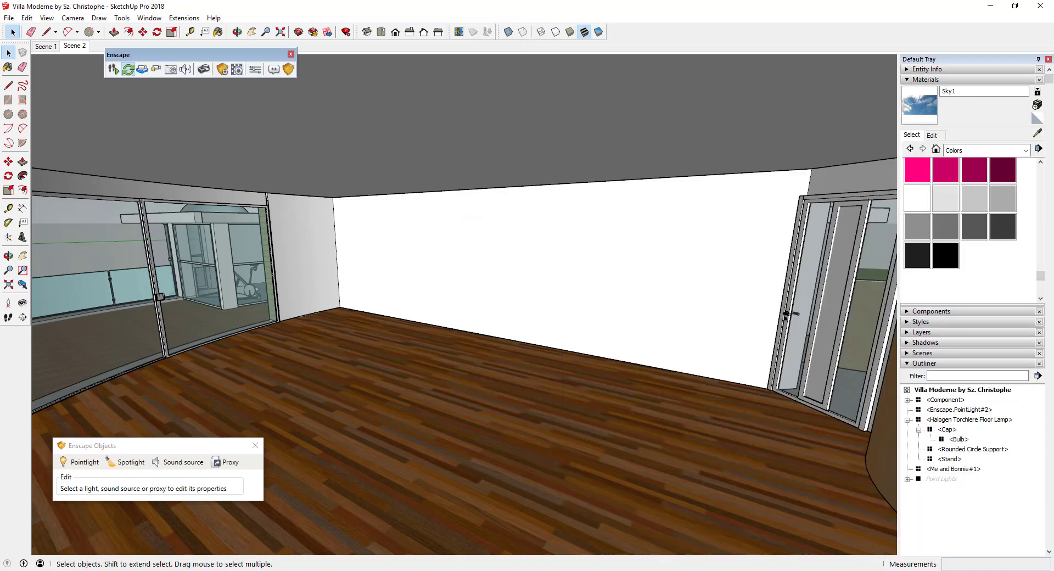
pyautogui.click(365, 570)
pyautogui.click(445, 542)
pyautogui.click(369, 570)
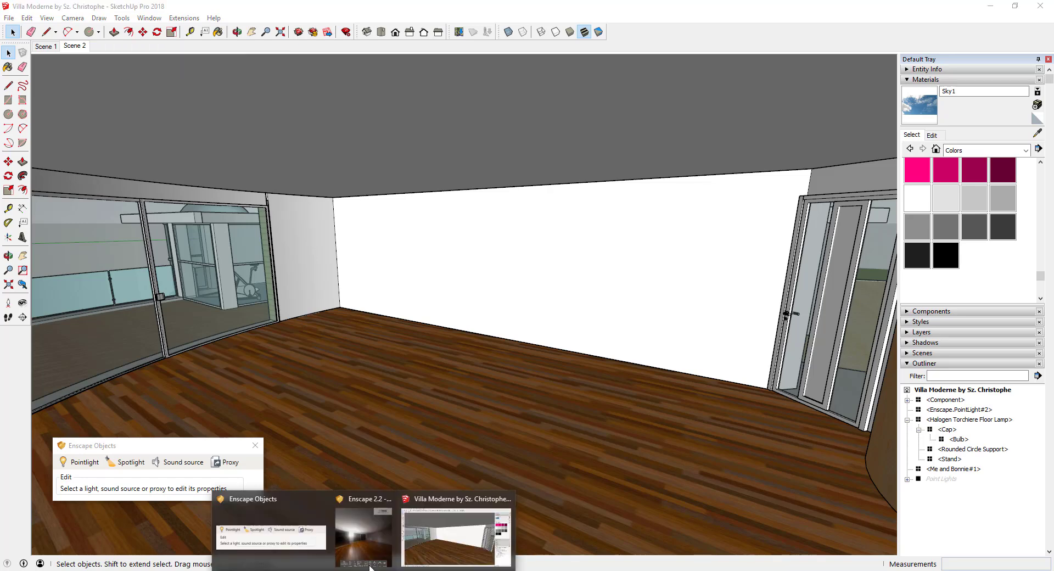
pyautogui.click(369, 568)
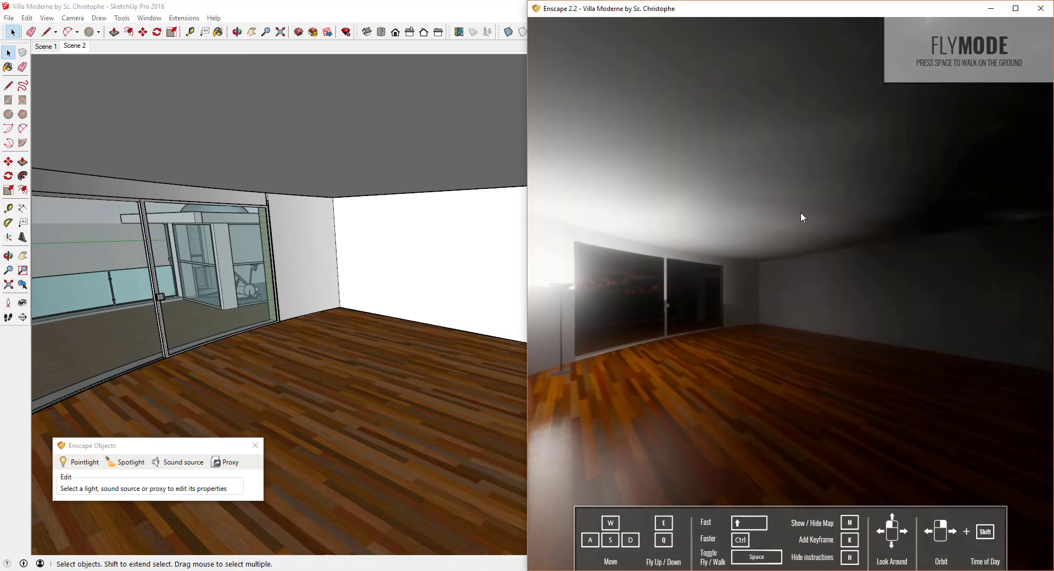
pyautogui.moveTo(994, 341); pyautogui.dragTo(920, 293)
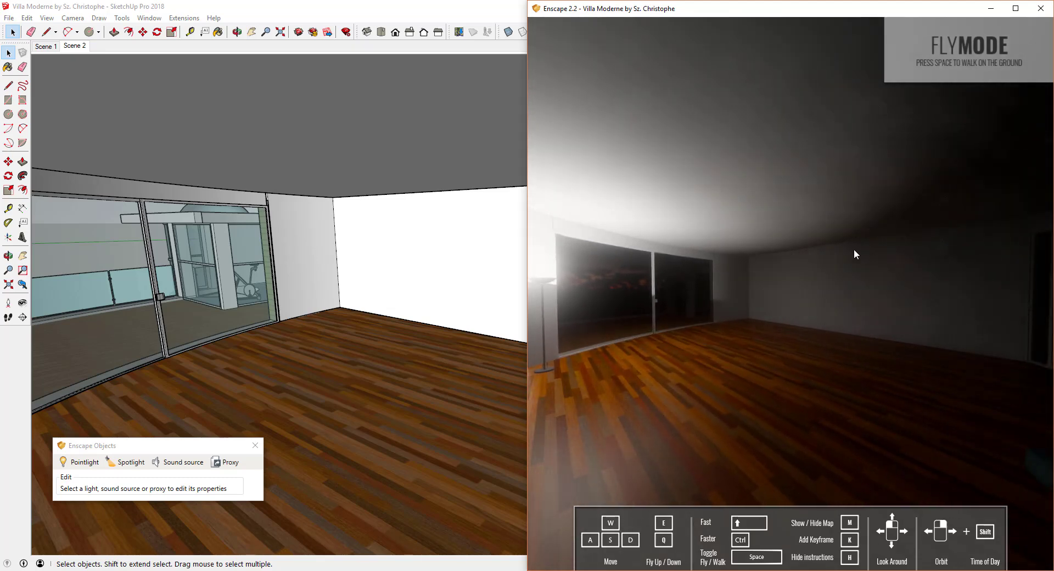
pyautogui.moveTo(776, 279); pyautogui.dragTo(719, 286)
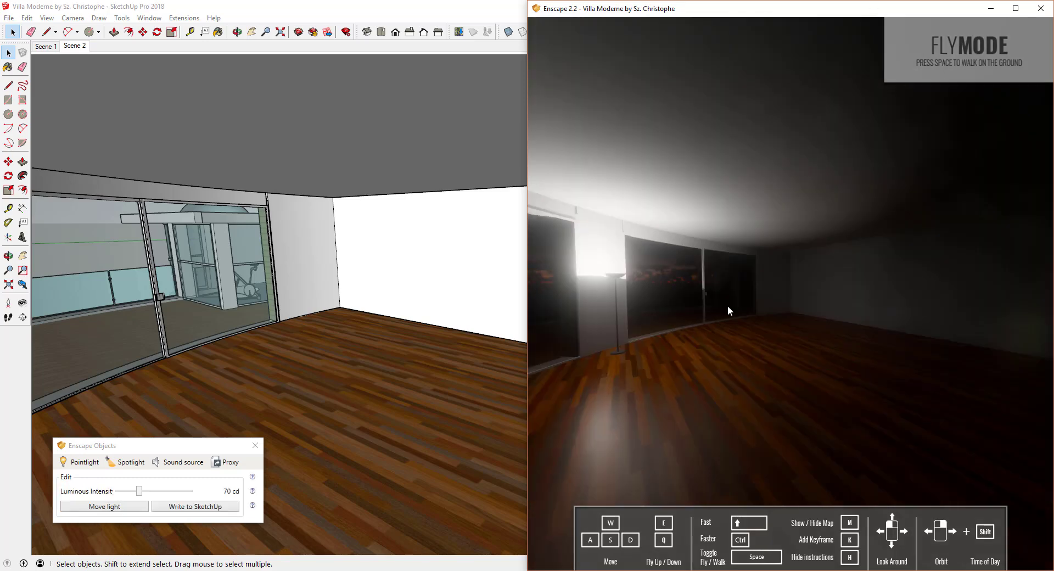
# - Place an Enscape spotlight 3" below the ceiling near the long white wall, aimed straight down at the floor
pyautogui.doubleClick(439, 9)
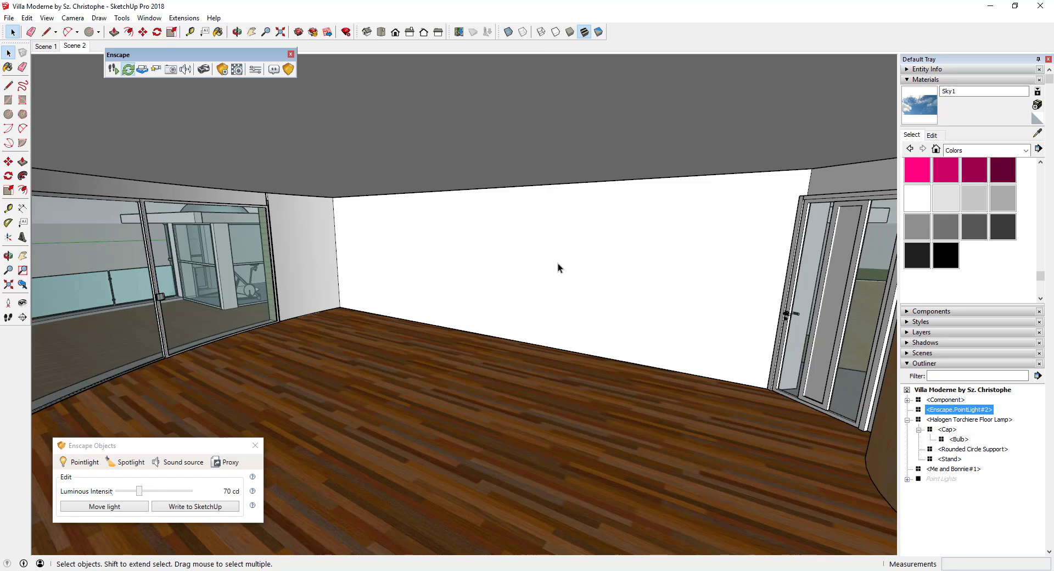
pyautogui.click(219, 71)
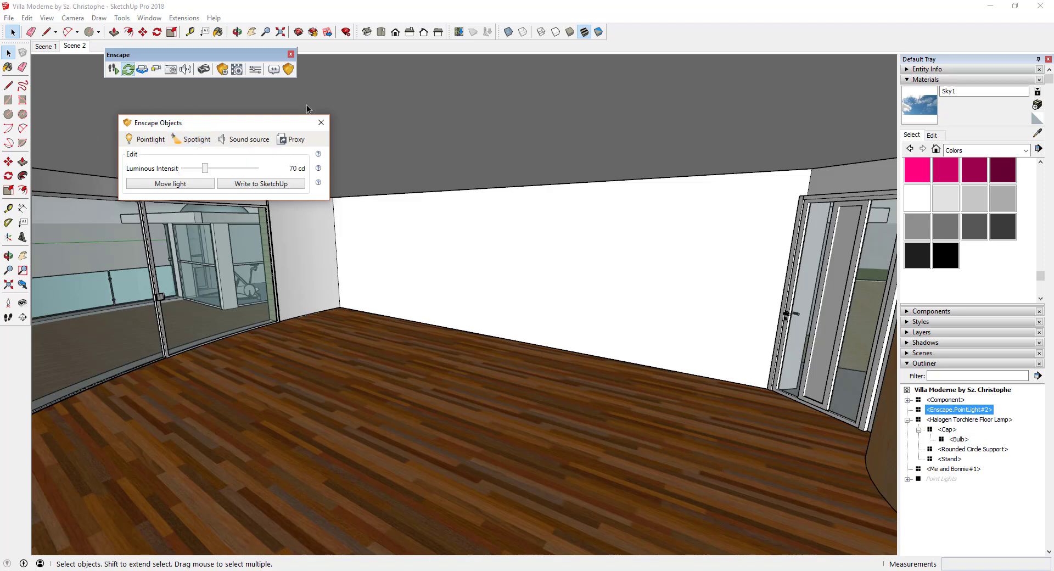
pyautogui.click(187, 144)
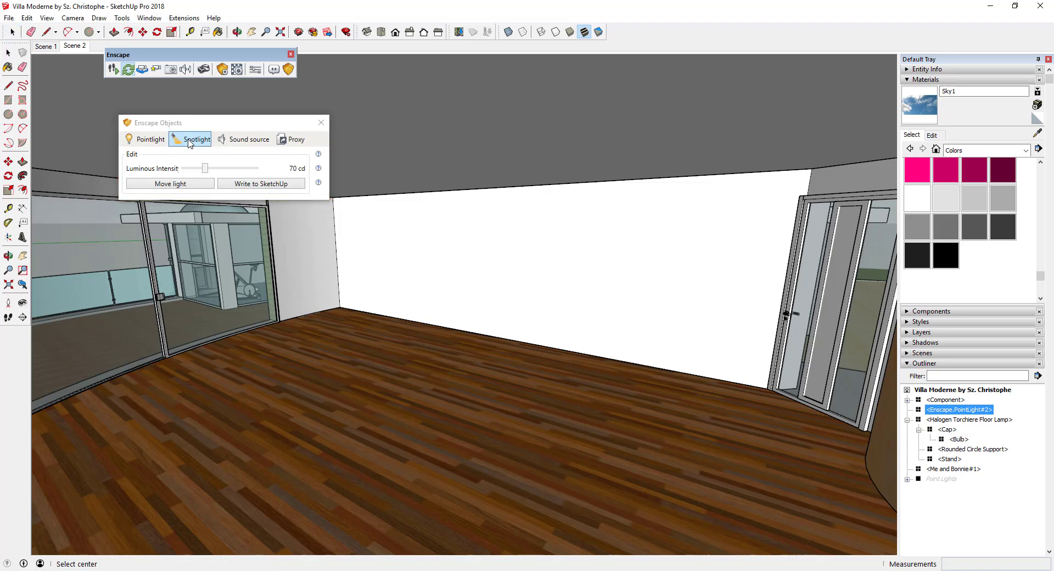
pyautogui.click(447, 183)
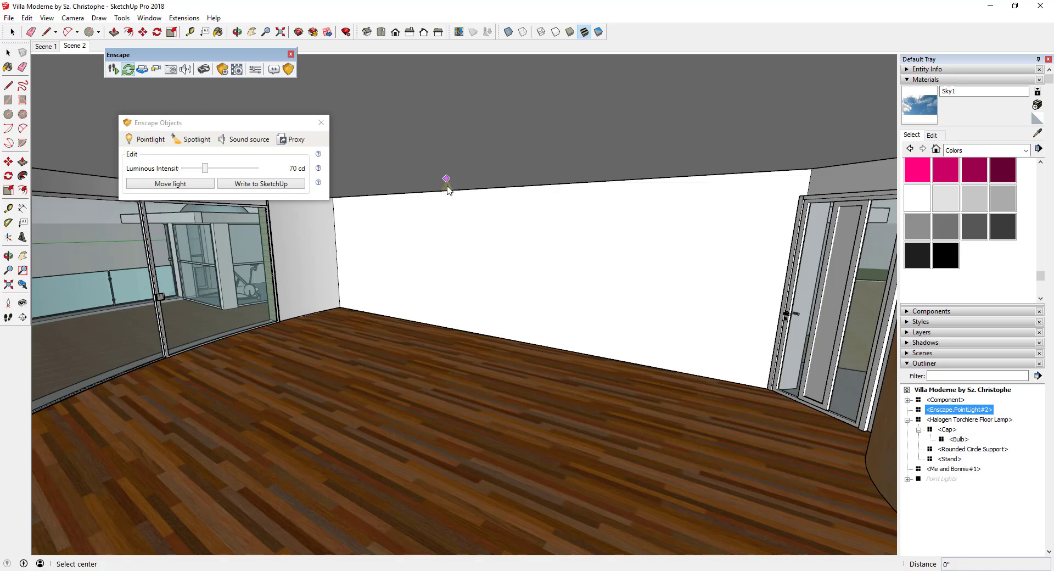
pyautogui.scroll(3, 447, 187)
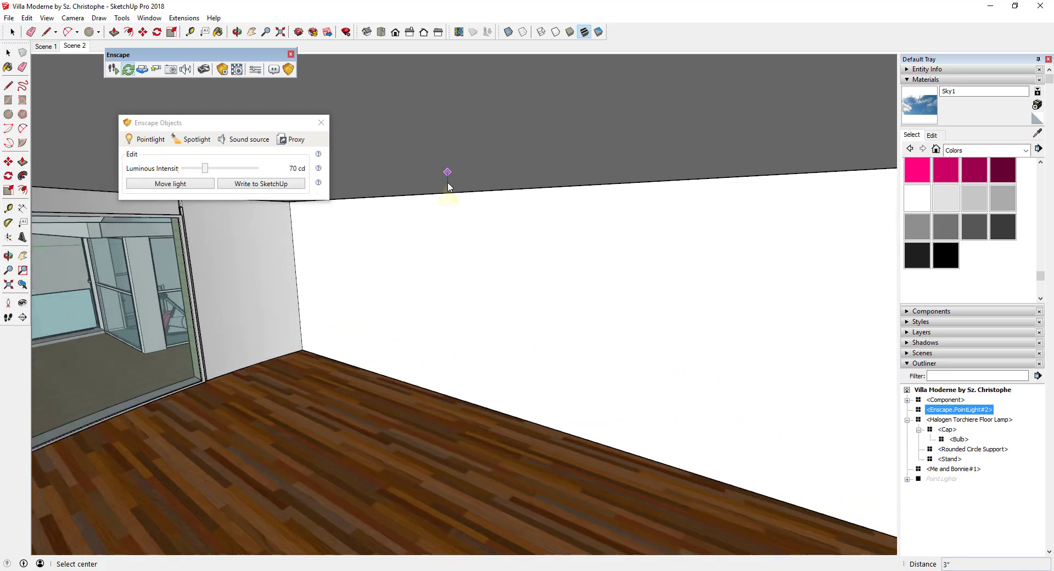
pyautogui.click(448, 183)
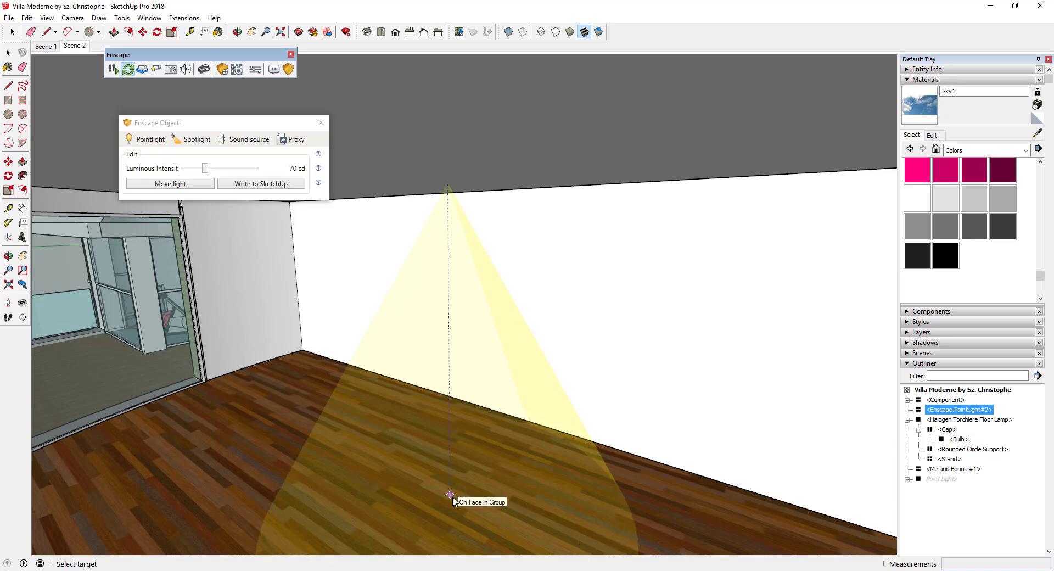
pyautogui.moveTo(450, 496); pyautogui.dragTo(429, 379, button='middle')
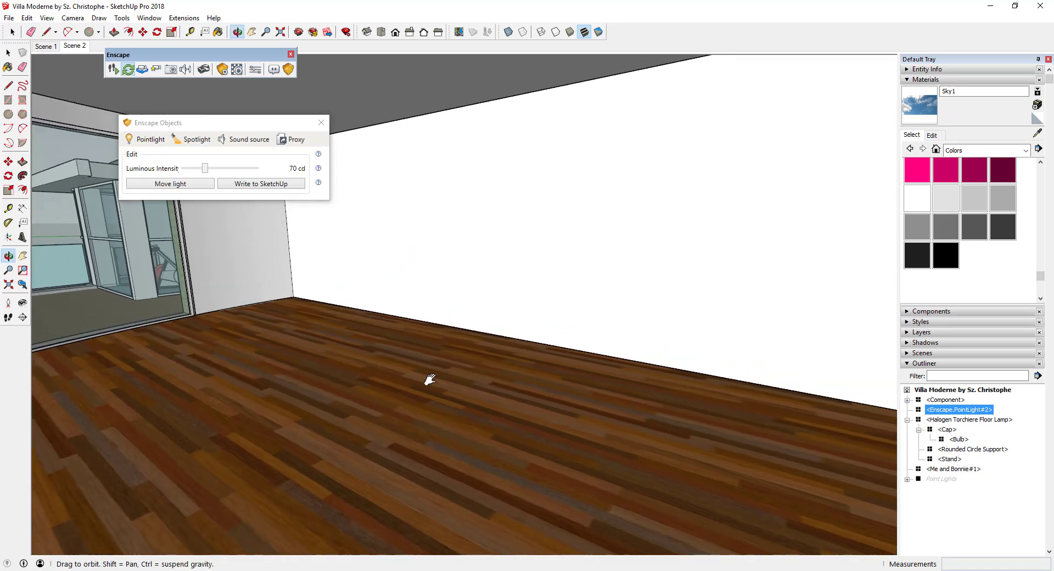
pyautogui.click(431, 381)
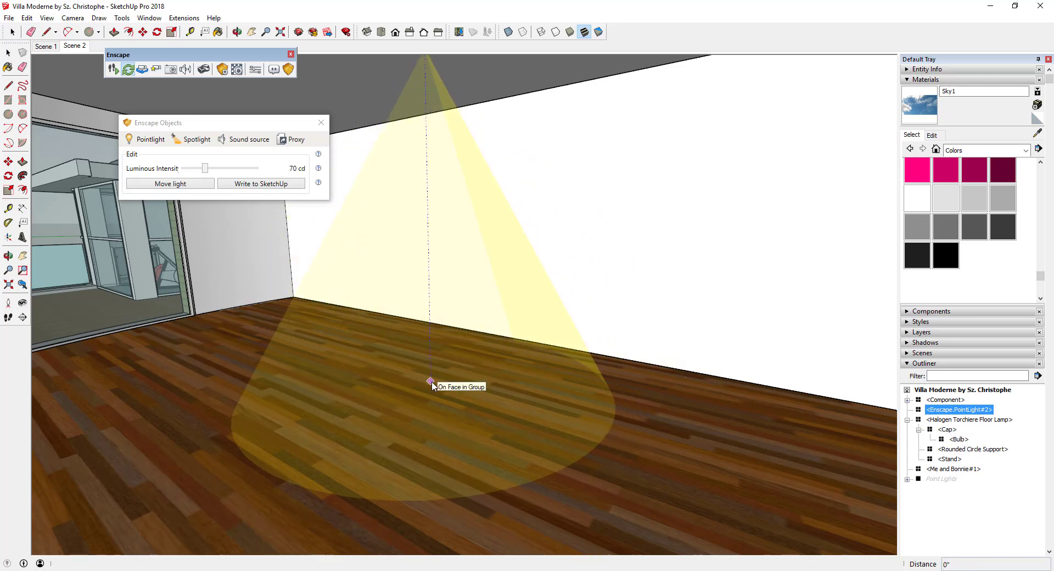
pyautogui.click(431, 381)
pyautogui.click(431, 383)
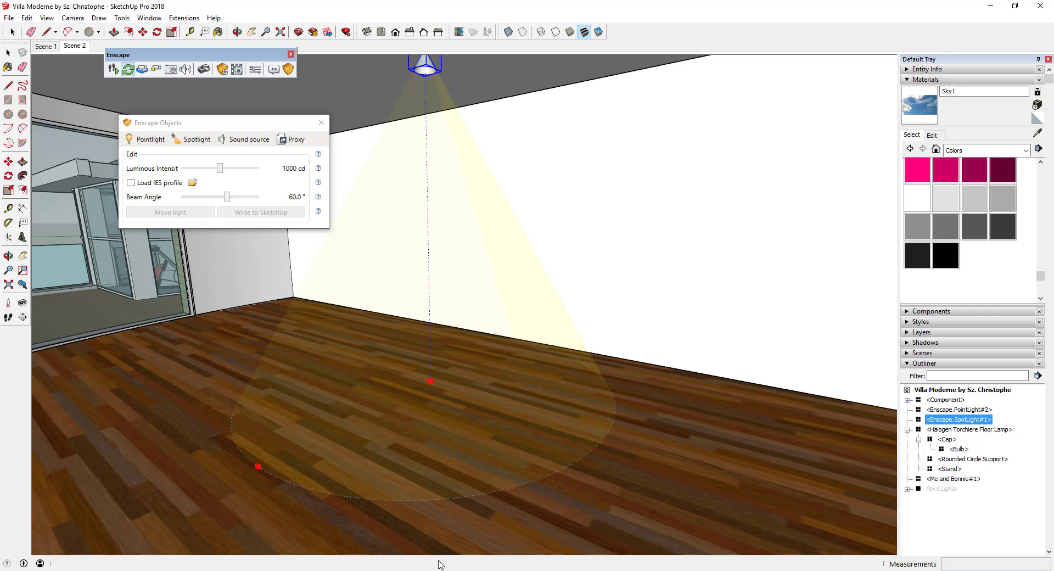
# - Widen the spotlight's beam angle to 82.7° and set its luminous intensity to 553 cd while watching the render
pyautogui.moveTo(362, 567)
pyautogui.click(244, 528)
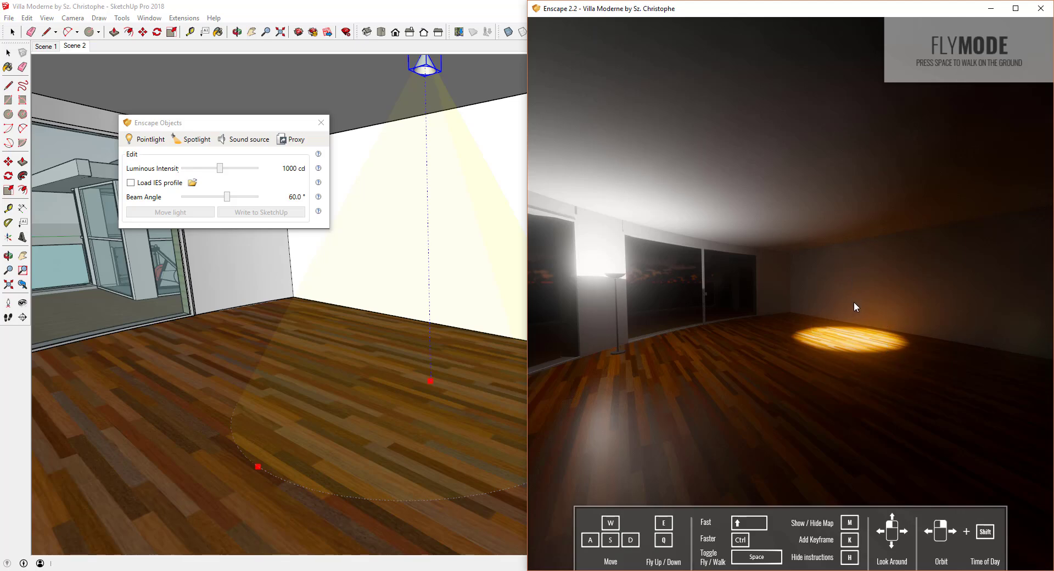
pyautogui.moveTo(227, 200); pyautogui.dragTo(251, 199)
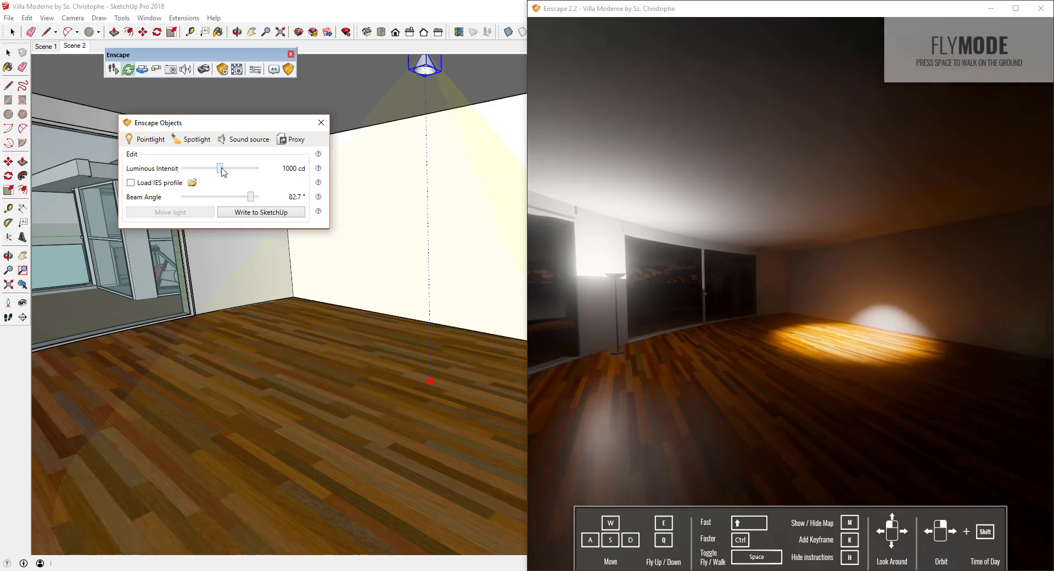
pyautogui.moveTo(222, 171); pyautogui.dragTo(217, 173)
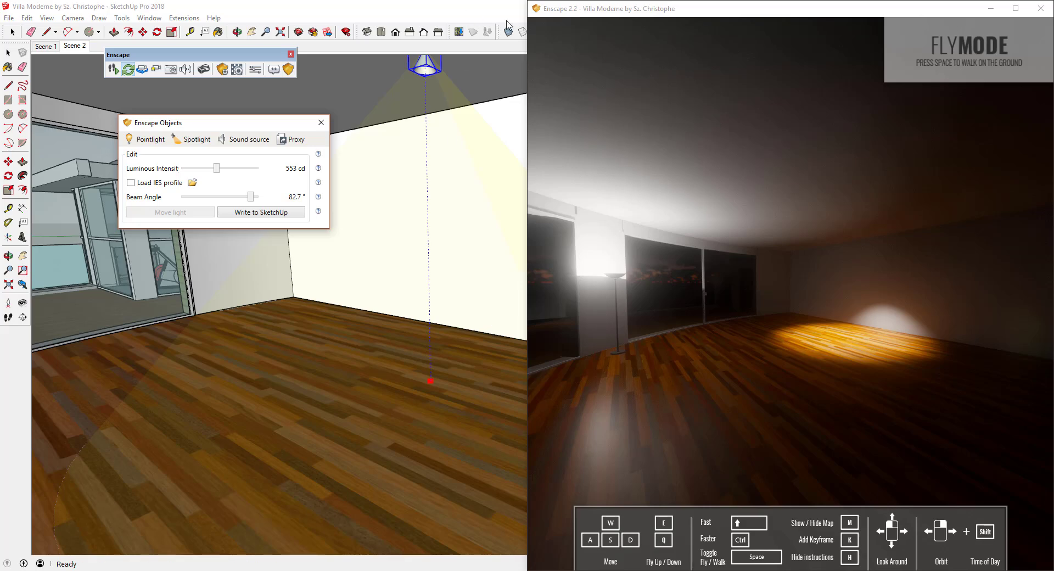
# - Copy the ceiling spotlight about 6' along the long white wall and array it into two evenly spaced copies
pyautogui.click(990, 8)
pyautogui.moveTo(693, 304)
pyautogui.mouseDown(button='middle')
pyautogui.moveTo(604, 254)
pyautogui.moveTo(529, 170)
pyautogui.mouseUp(button='middle')
pyautogui.click(490, 125)
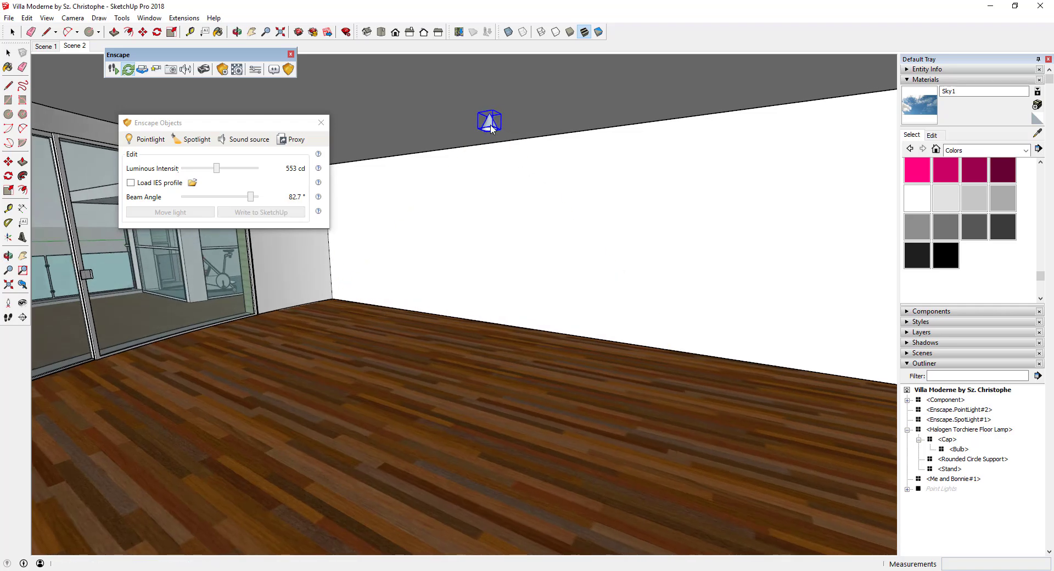
pyautogui.press('m')
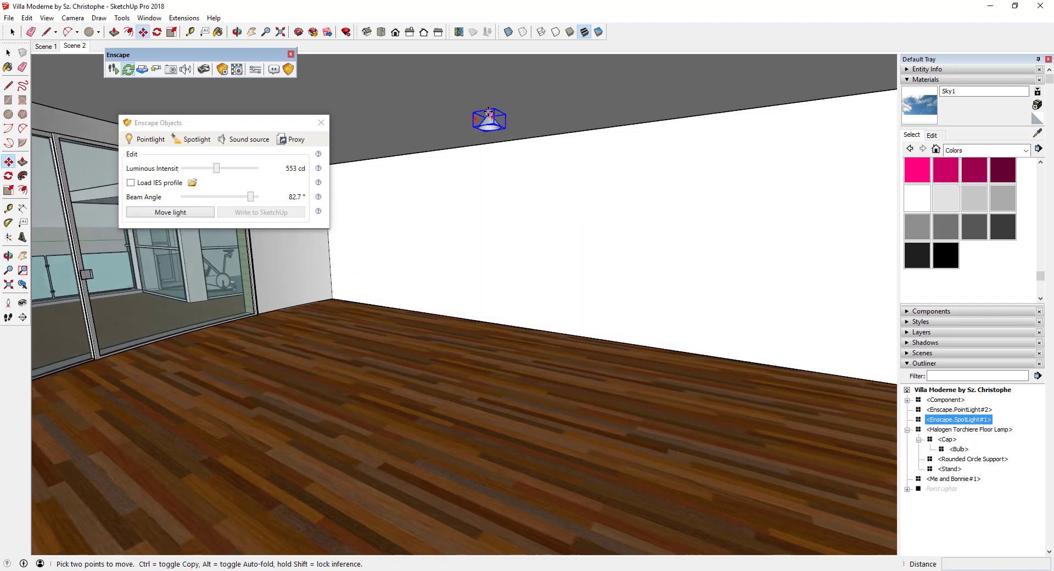
pyautogui.click(488, 111)
pyautogui.press('ctrl')
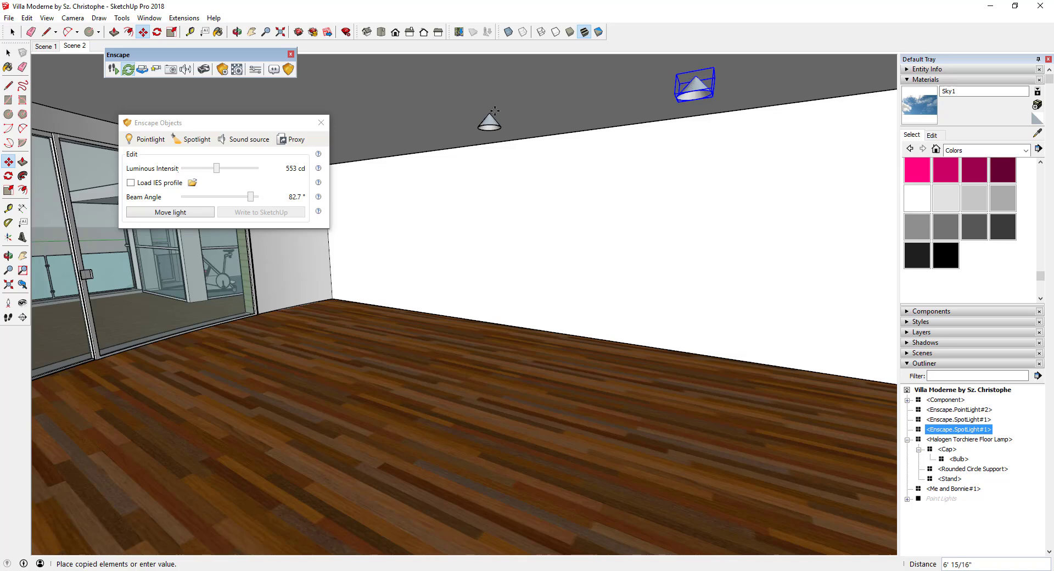
pyautogui.click(695, 87)
pyautogui.scroll(-1, 725, 193)
pyautogui.scroll(-1, 541, 214)
pyautogui.scroll(-1, 521, 223)
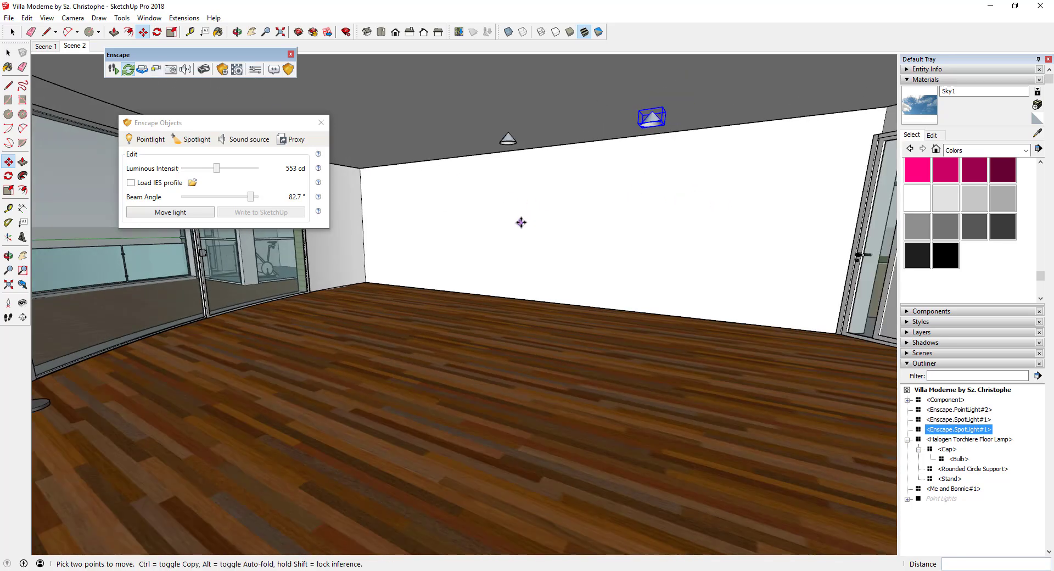
pyautogui.write('*2')
pyautogui.press('Return')
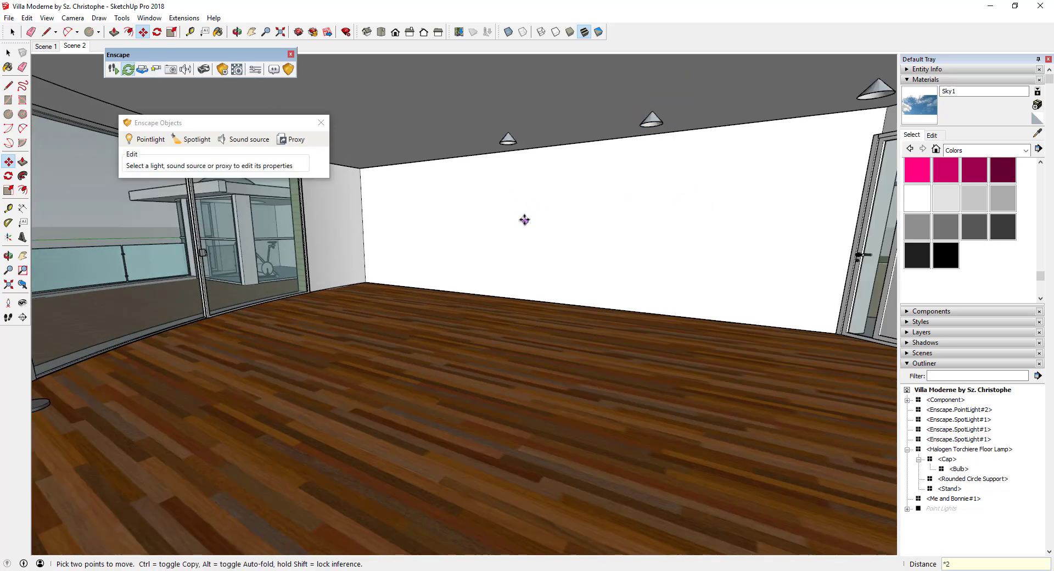
# - Copy the original spotlight along the ceiling in the opposite direction, towards the glass doors
pyautogui.press('space')
pyautogui.click(506, 140)
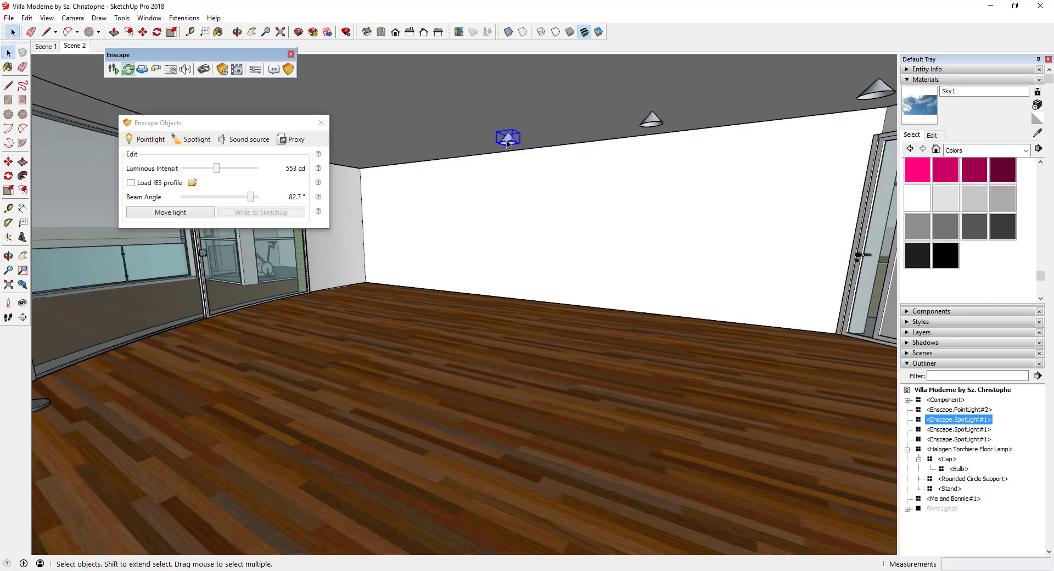
pyautogui.press('m')
pyautogui.click(508, 134)
pyautogui.press('ctrl')
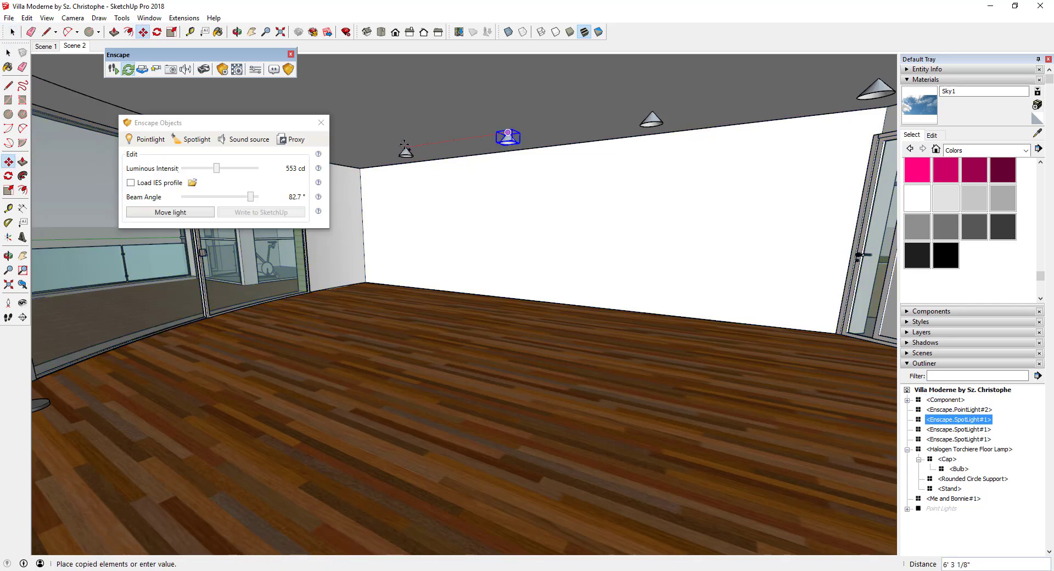
pyautogui.click(397, 149)
pyautogui.press('space')
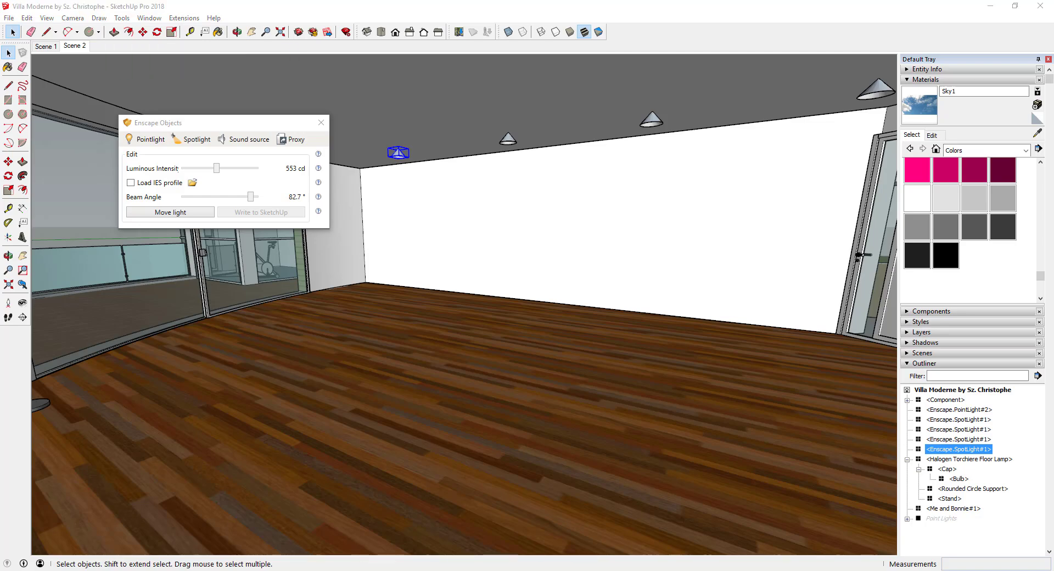
# - Examine the row of four spotlights along the wall in the Enscape render
pyautogui.moveTo(355, 565)
pyautogui.click(244, 527)
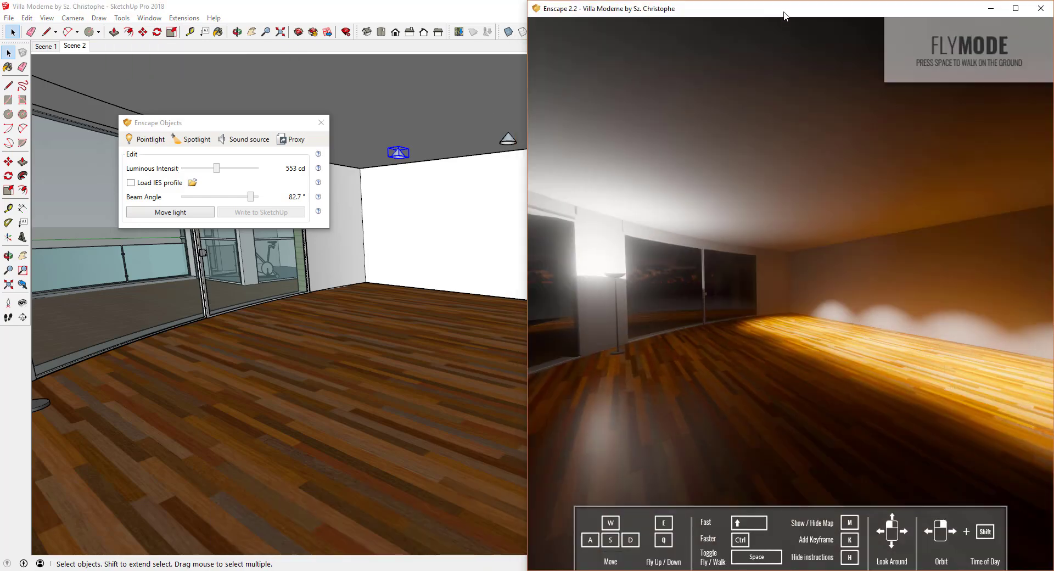
pyautogui.moveTo(783, 15); pyautogui.dragTo(508, 102)
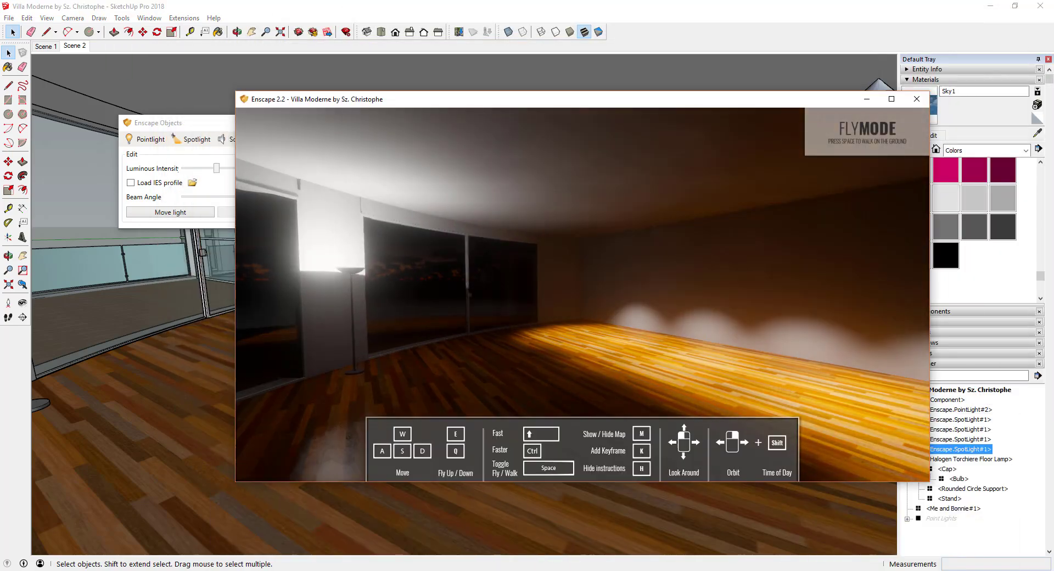
pyautogui.moveTo(349, 437); pyautogui.dragTo(680, 383)
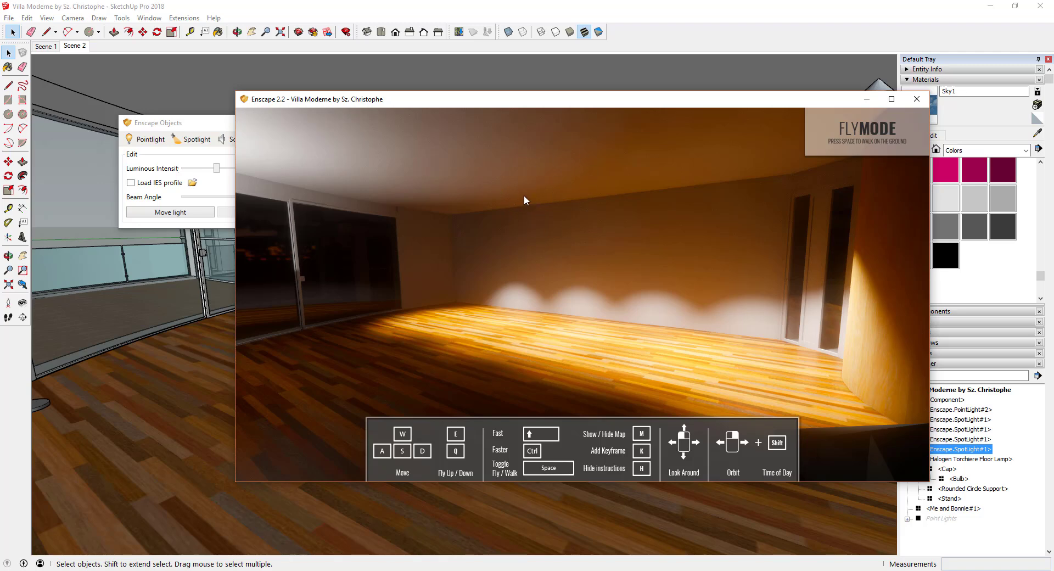
pyautogui.click(866, 100)
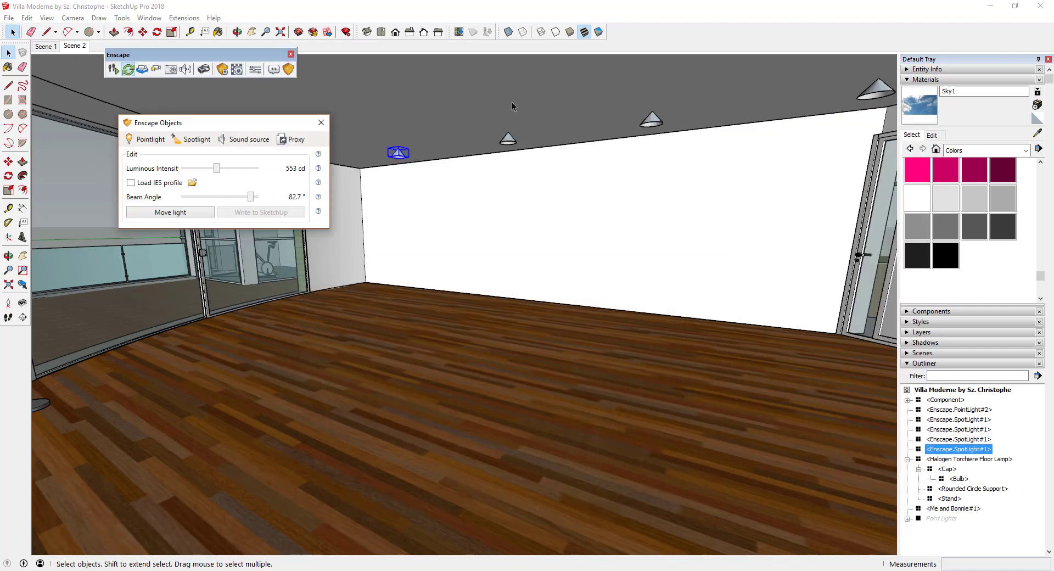
# - Draw a 24-sided circle centred on the tip of the spotlight nearest the glass doors
pyautogui.scroll(5, 400, 123)
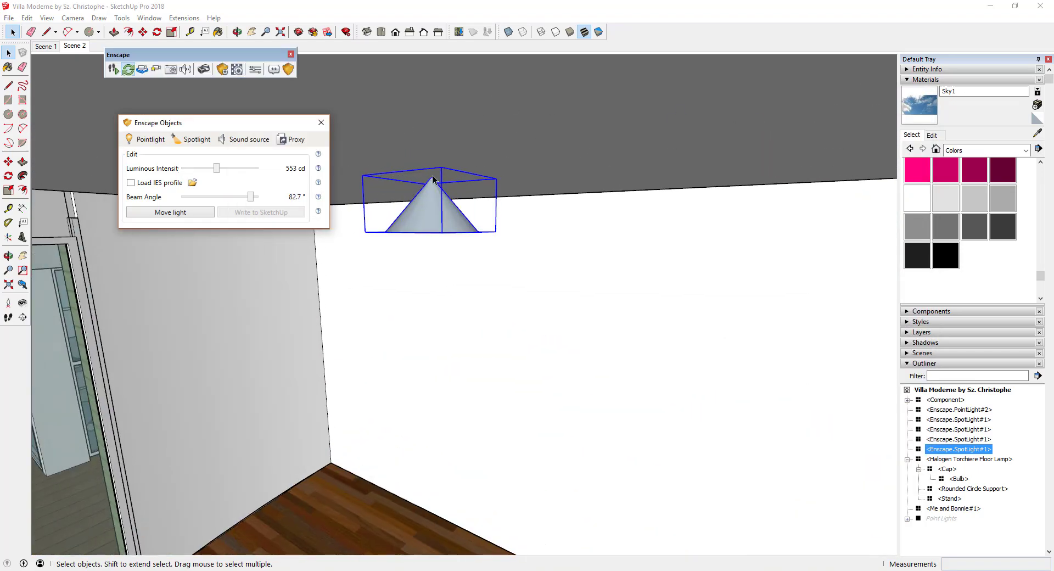
pyautogui.write('c24')
pyautogui.press('Return')
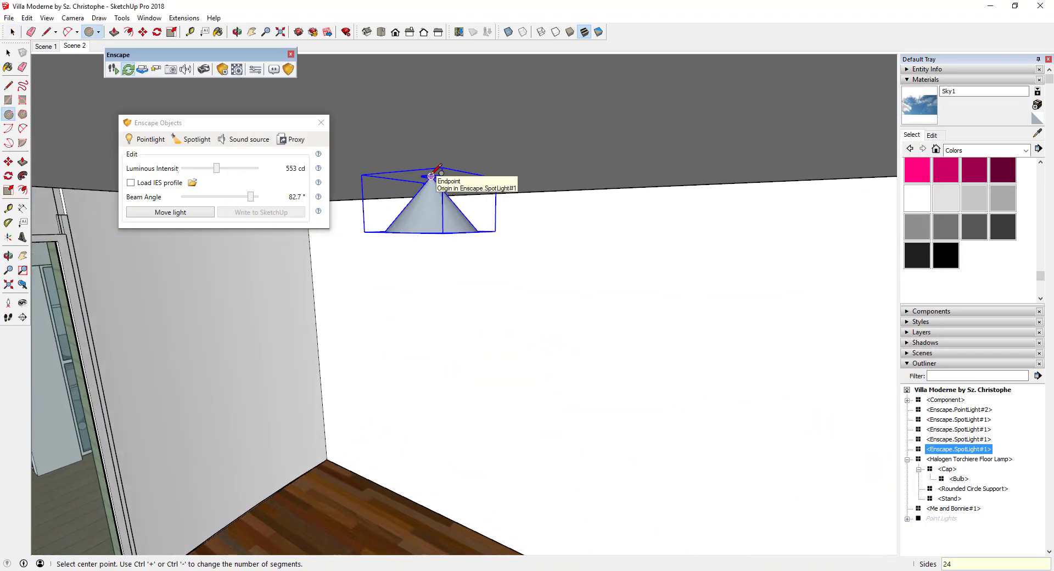
pyautogui.click(431, 176)
pyautogui.click(480, 174)
# - Offset the circle's edge inward and push/pull the outer band into a thin raised fixture ring
pyautogui.scroll(2, 466, 174)
pyautogui.press('f')
pyautogui.click(479, 171)
pyautogui.click(484, 176)
pyautogui.scroll(5, 483, 176)
pyautogui.press('p')
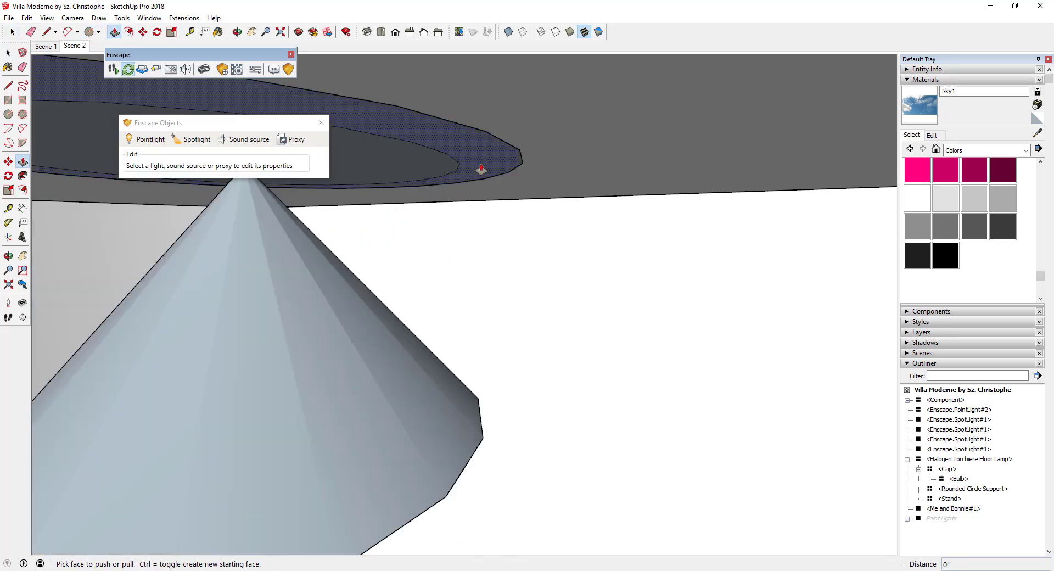
pyautogui.moveTo(482, 170); pyautogui.dragTo(485, 181)
# - Select the fixture ring together with its spotlight and make them a group
pyautogui.press('space')
pyautogui.scroll(-6, 597, 179)
pyautogui.click(503, 210)
pyautogui.moveTo(431, 157); pyautogui.dragTo(607, 267)
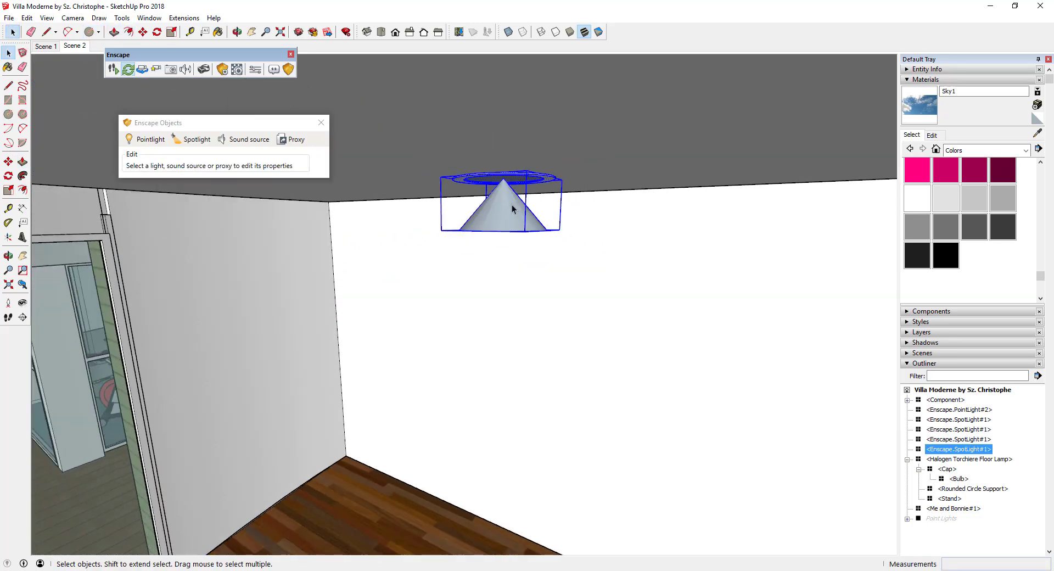
pyautogui.scroll(3, 529, 207)
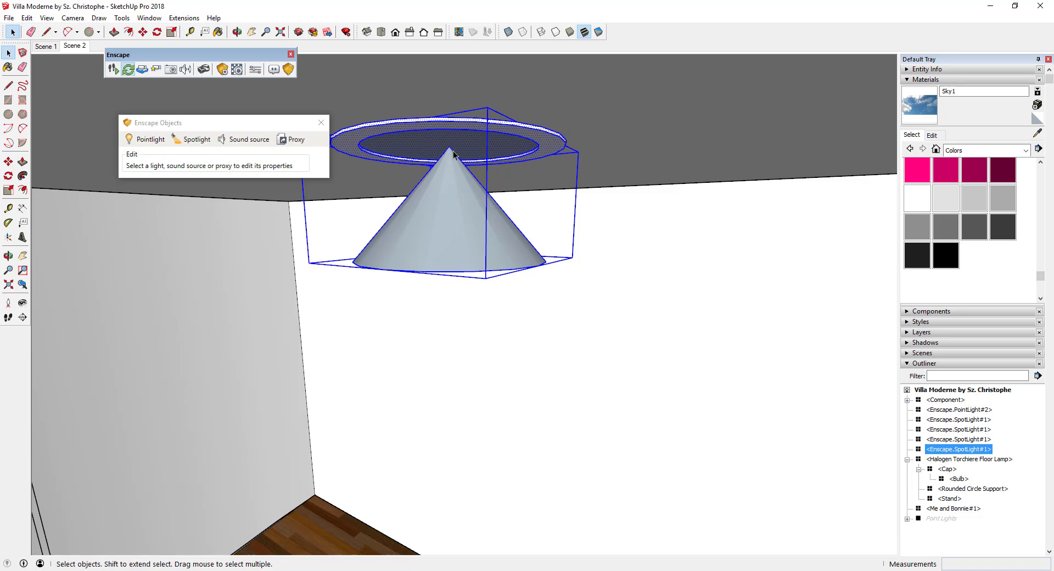
pyautogui.scroll(-4, 453, 150)
pyautogui.rightClick(445, 170)
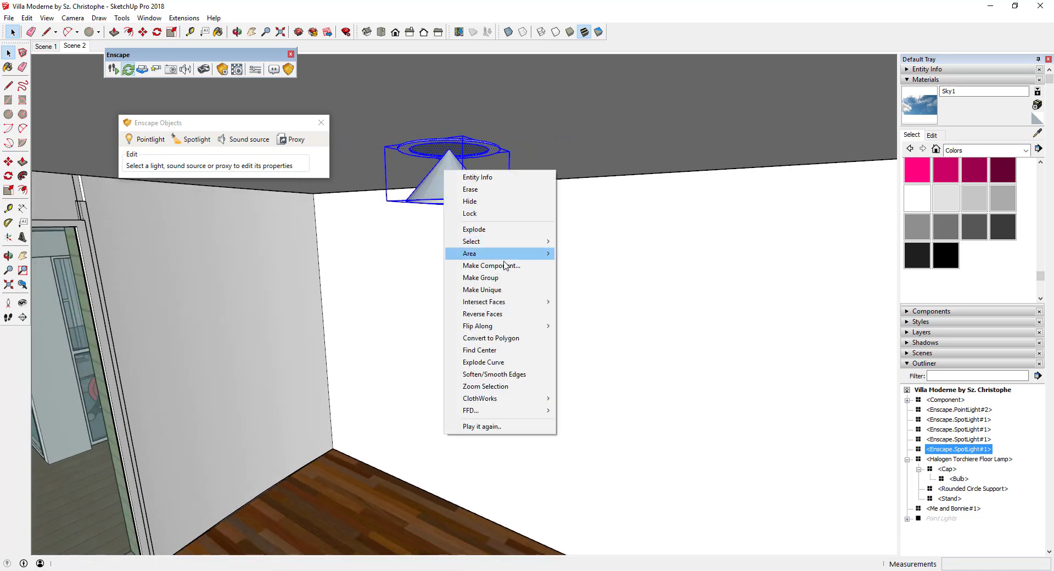
pyautogui.click(483, 277)
# - Delete the three other plain spotlights along the wall
pyautogui.scroll(-6, 648, 234)
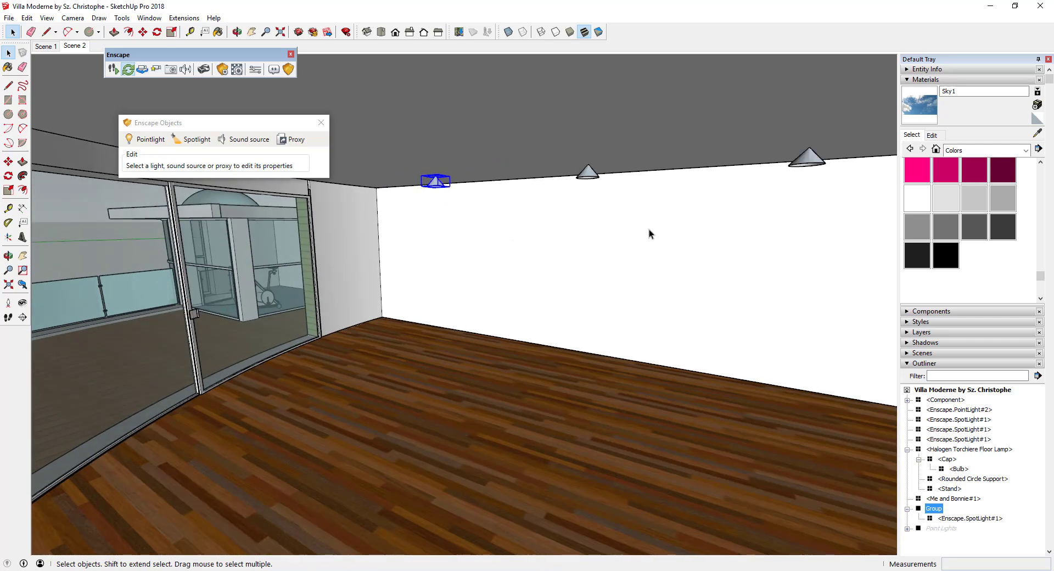
pyautogui.keyDown('shift'); pyautogui.moveTo(649, 234); pyautogui.dragTo(524, 240, button='middle'); pyautogui.keyUp('shift')
pyautogui.click(834, 196)
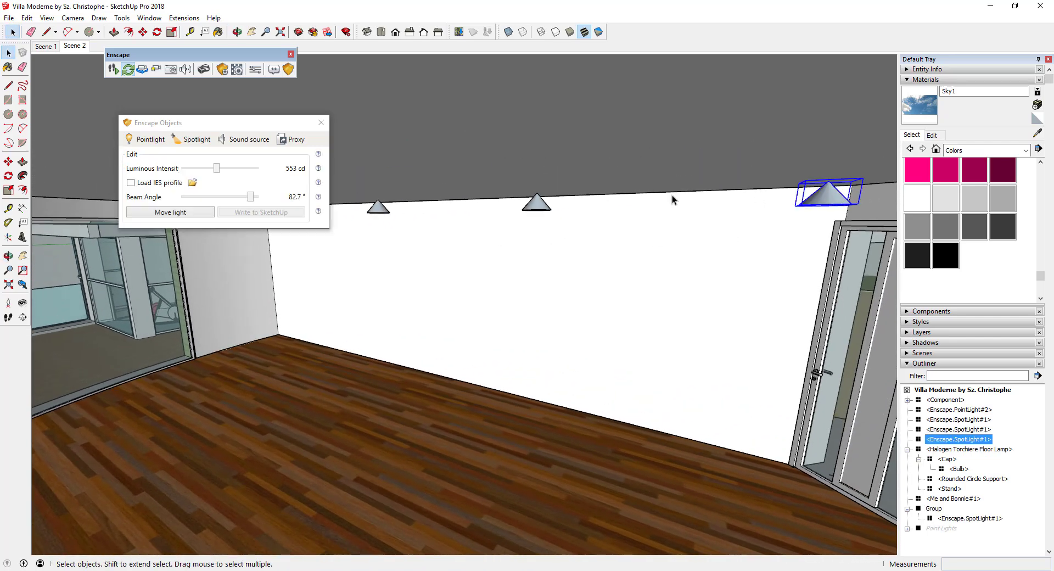
pyautogui.keyDown('shift'); pyautogui.click(532, 207); pyautogui.keyUp('shift')
pyautogui.keyDown('shift'); pyautogui.click(377, 213); pyautogui.keyUp('shift')
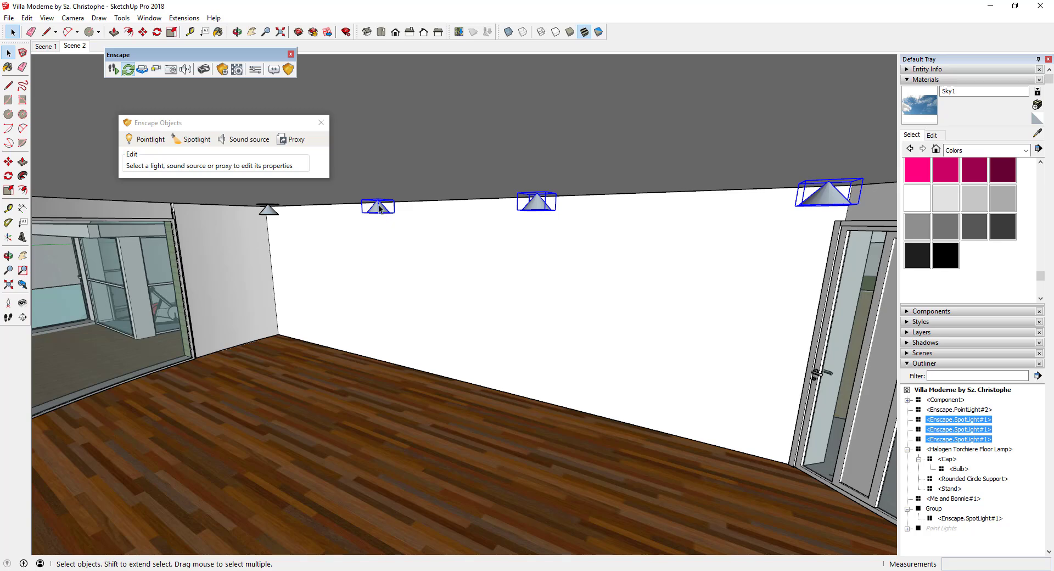
pyautogui.press('Delete')
# - Copy the grouped spotlight fixture along the long white wall and array it into two evenly spaced copies
pyautogui.press('m')
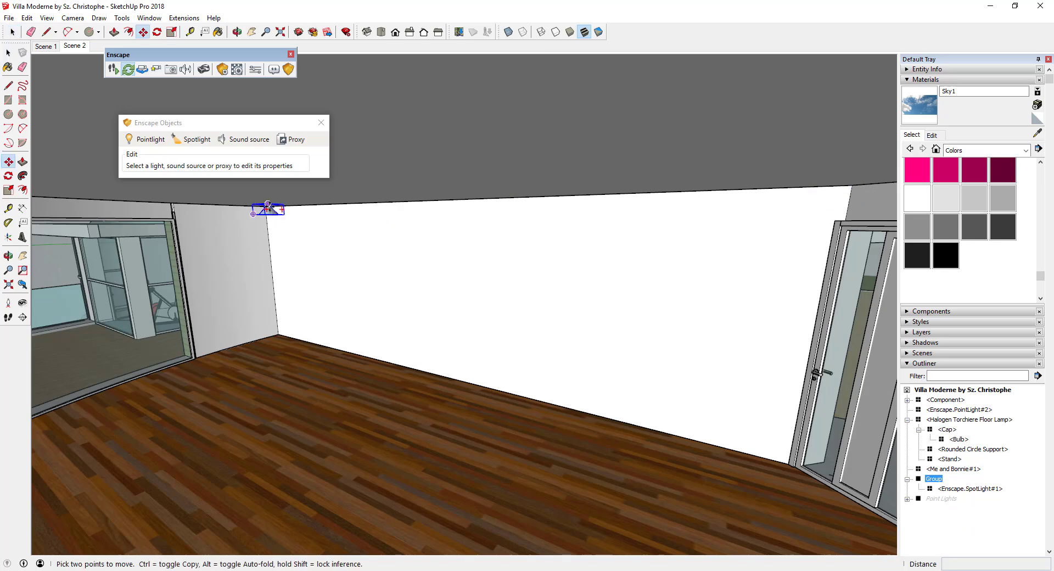
pyautogui.click(268, 209)
pyautogui.press('ctrl')
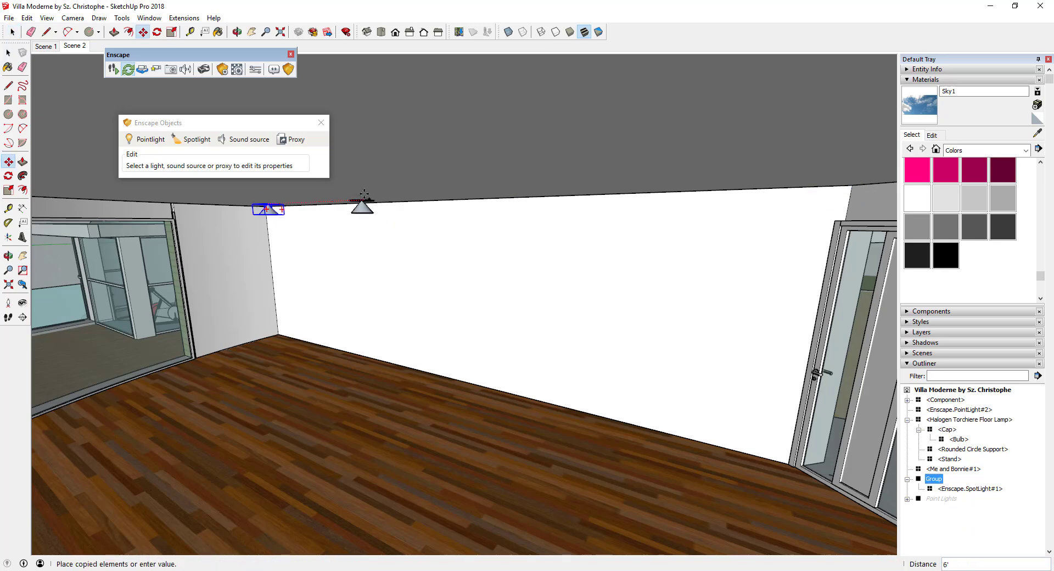
pyautogui.click(394, 199)
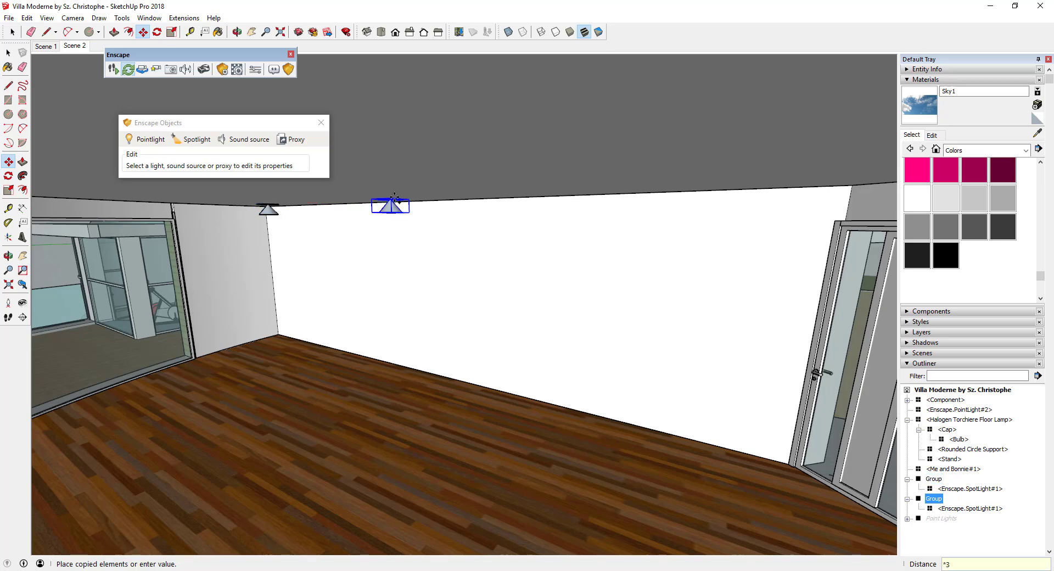
pyautogui.write('*3')
pyautogui.press('Return')
pyautogui.hotkey('ctrl', 'a')
pyautogui.scroll(-2, 775, 191)
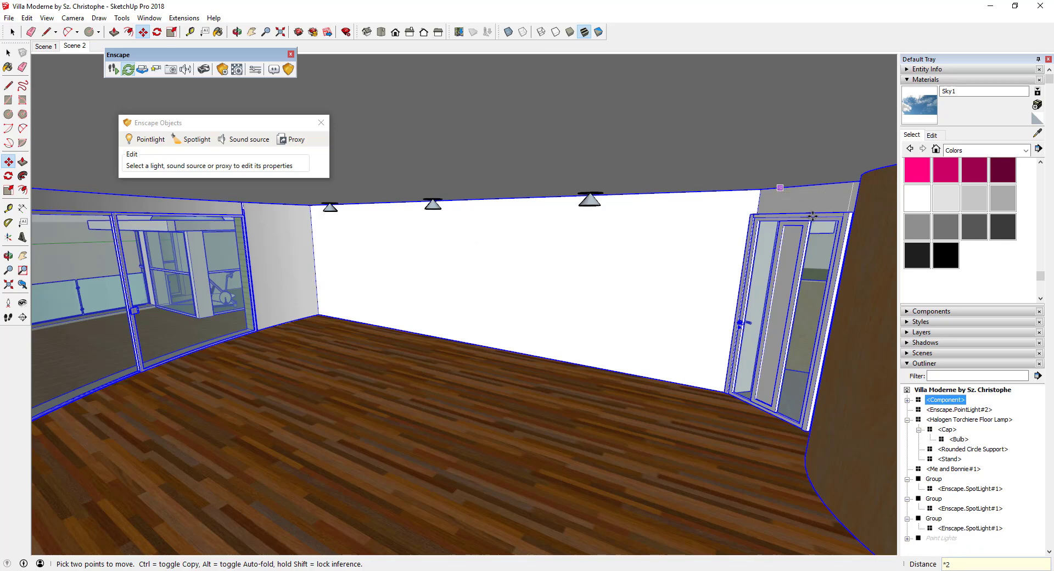
# - Select all three spotlight fixture groups and move them vertically to sit at the ceiling
pyautogui.scroll(10, 477, 188)
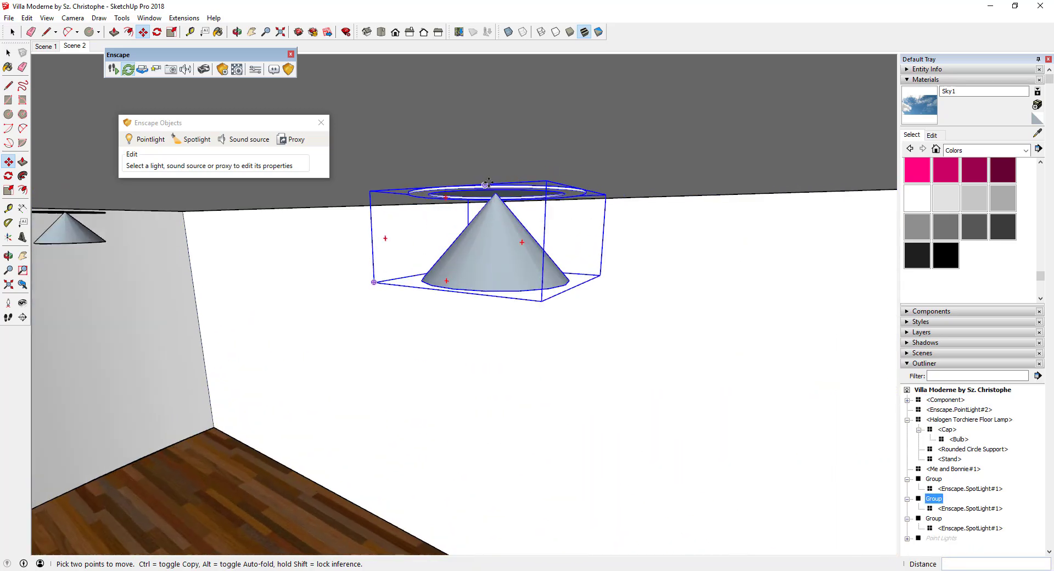
pyautogui.press('space')
pyautogui.scroll(-8, 506, 198)
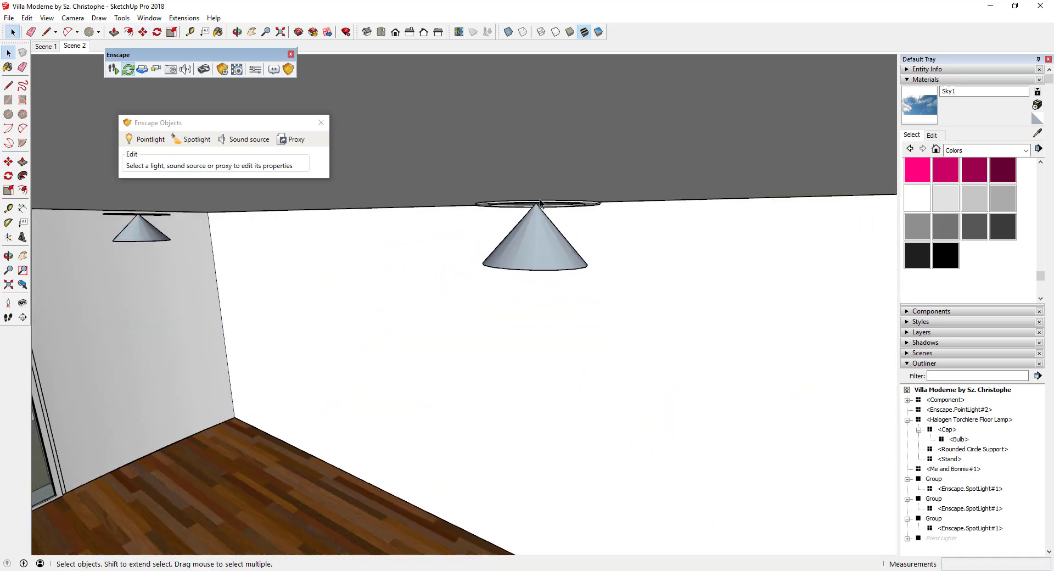
pyautogui.click(537, 219)
pyautogui.scroll(-5, 533, 212)
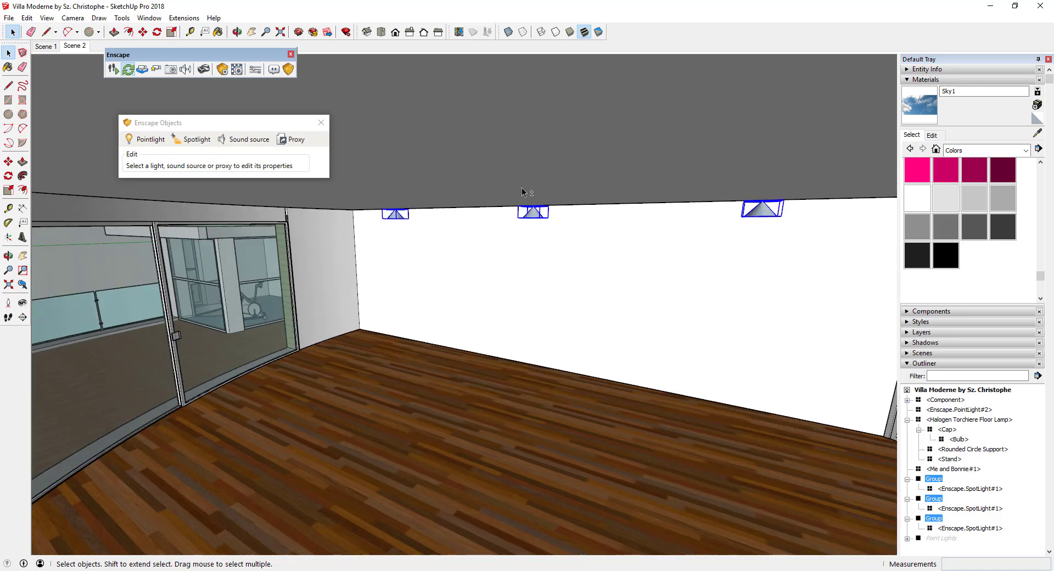
pyautogui.scroll(10, 522, 188)
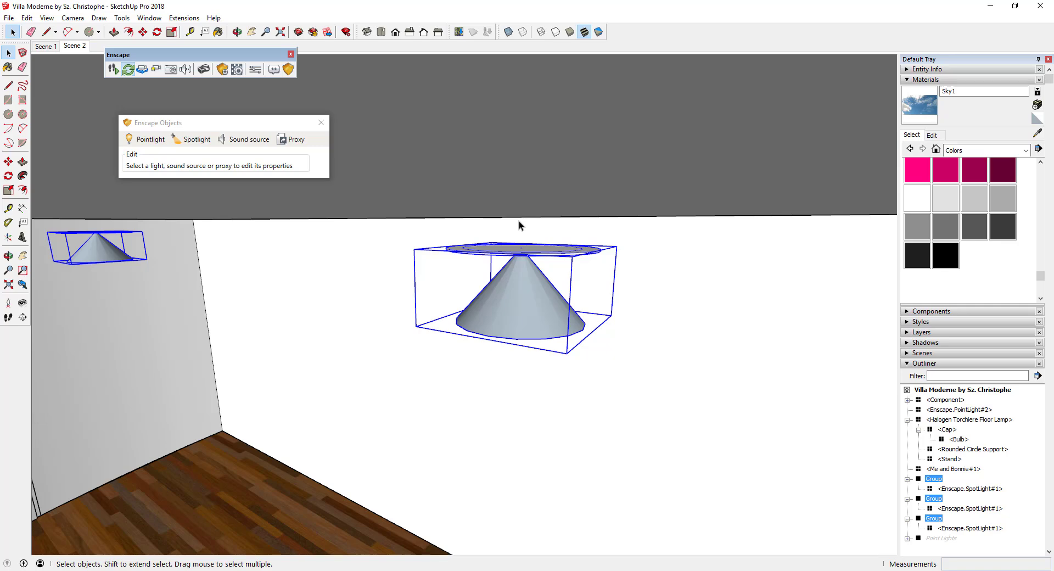
pyautogui.press('m')
pyautogui.click(516, 248)
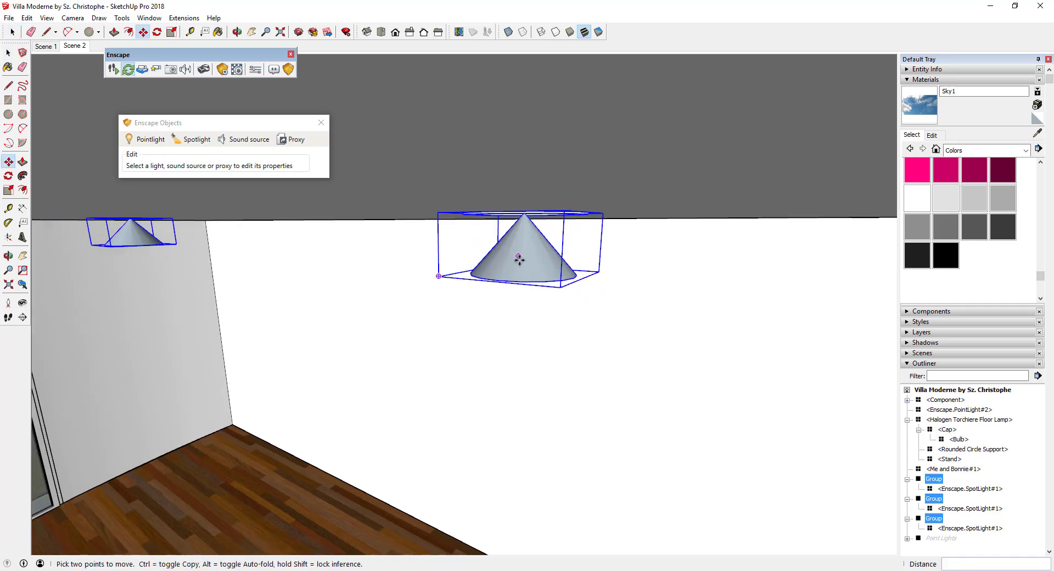
pyautogui.moveTo(522, 260); pyautogui.dragTo(483, 226, button='middle')
pyautogui.scroll(-2, 483, 226)
pyautogui.press('space')
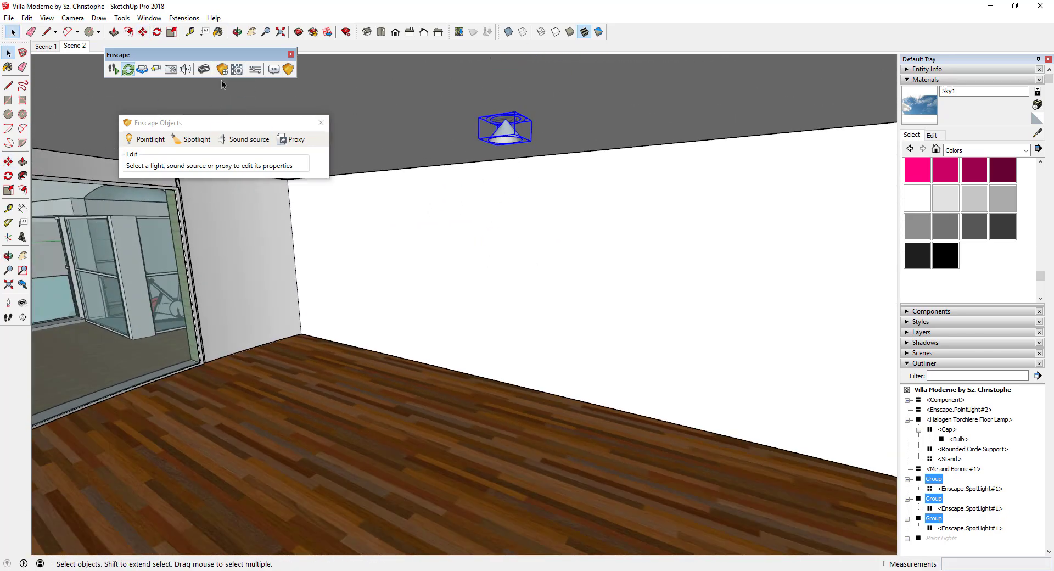
# - Look around the room in the Enscape render and inspect the ceiling fixtures and their light on the wall
pyautogui.moveTo(324, 565)
pyautogui.click(268, 540)
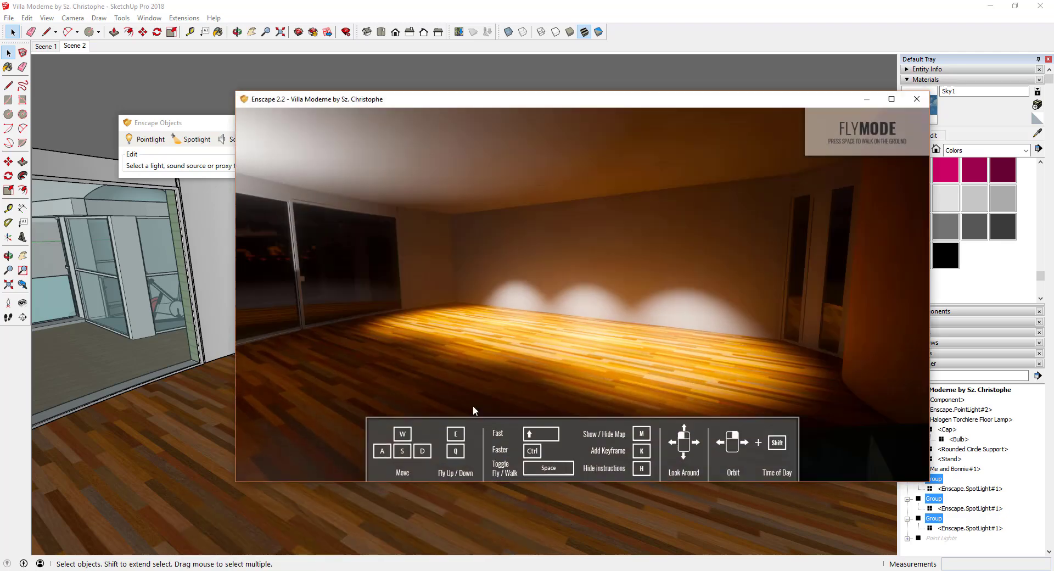
pyautogui.moveTo(587, 216); pyautogui.dragTo(624, 194)
pyautogui.press('w')
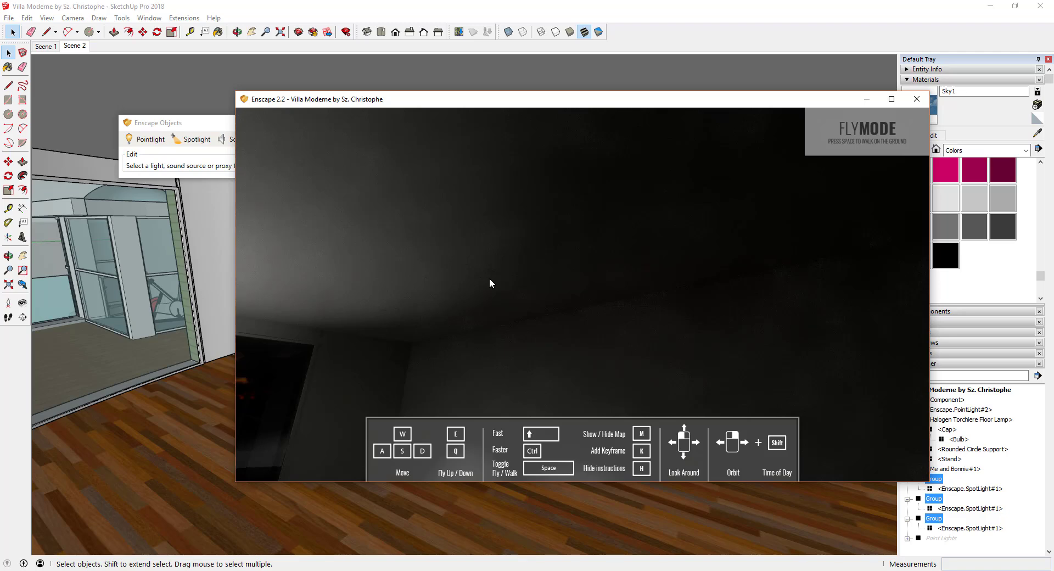
pyautogui.moveTo(489, 278); pyautogui.dragTo(486, 346)
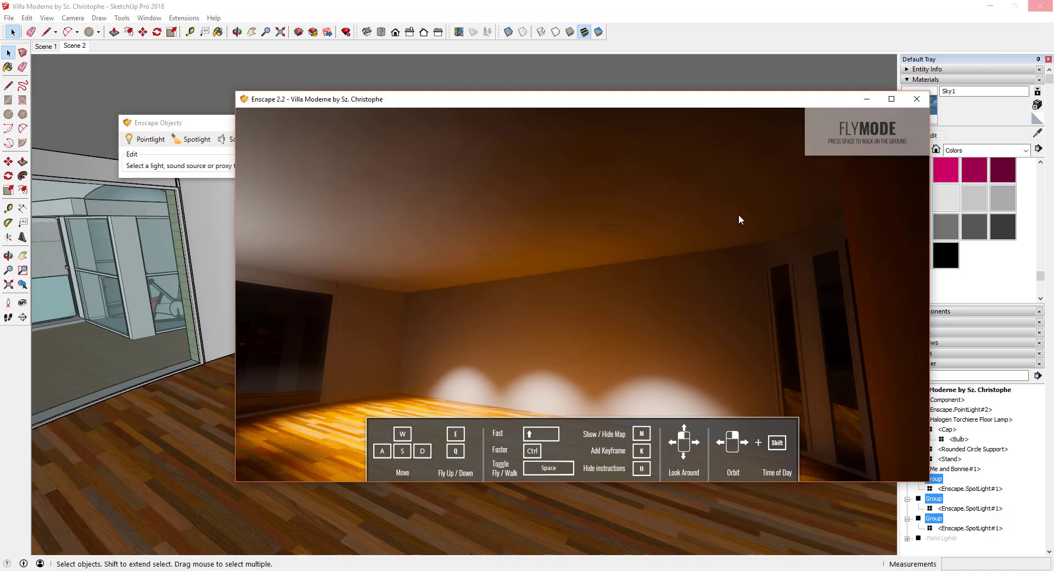
pyautogui.click(867, 100)
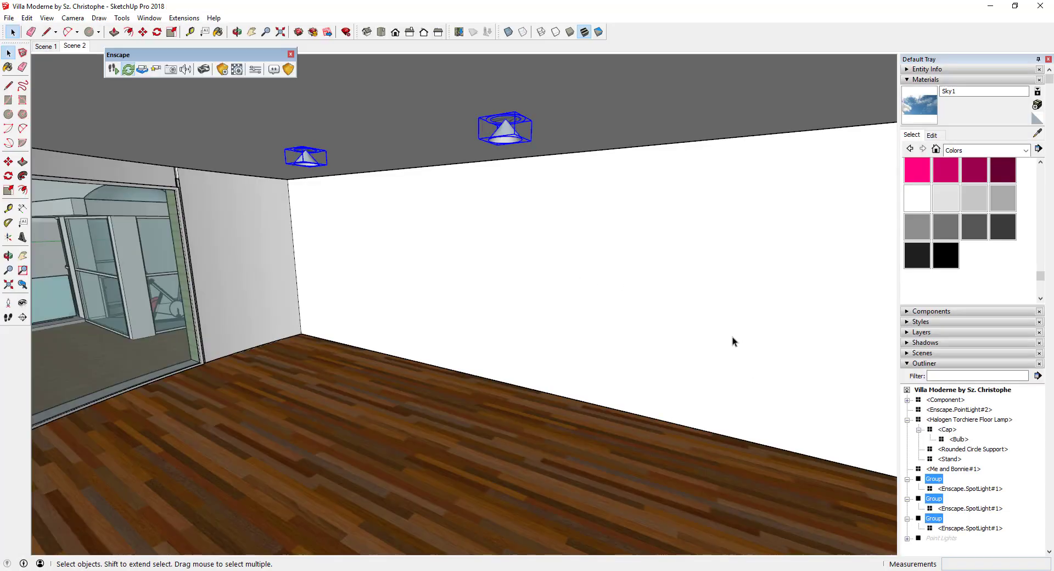
# - Combine the three ceiling spotlight fixture groups into a single group and hide it
pyautogui.moveTo(805, 343)
pyautogui.mouseDown(button='middle')
pyautogui.moveTo(758, 329)
pyautogui.moveTo(722, 383)
pyautogui.moveTo(578, 301)
pyautogui.moveTo(543, 250)
pyautogui.mouseUp(button='middle')
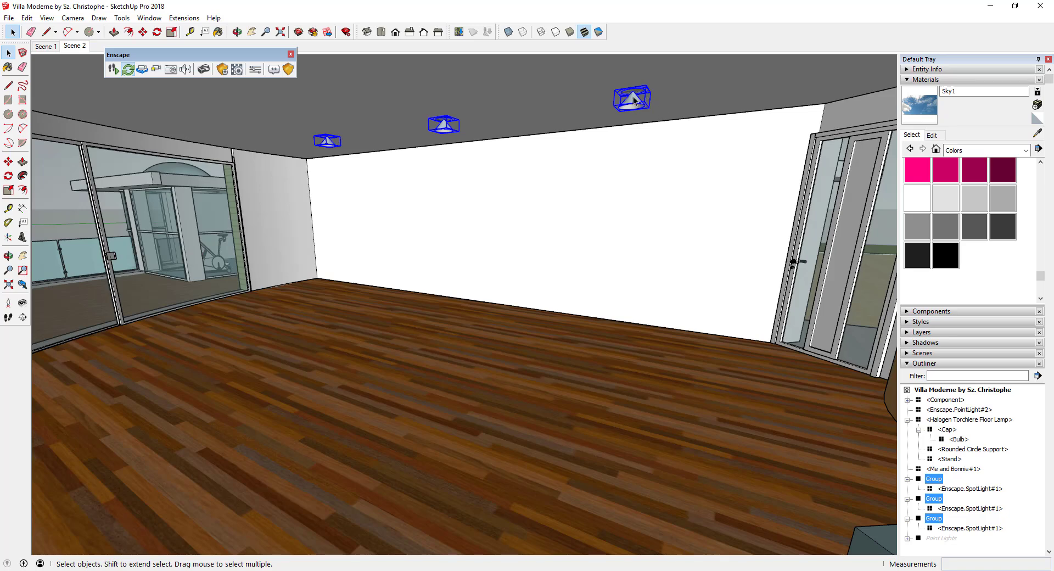
pyautogui.click(487, 241)
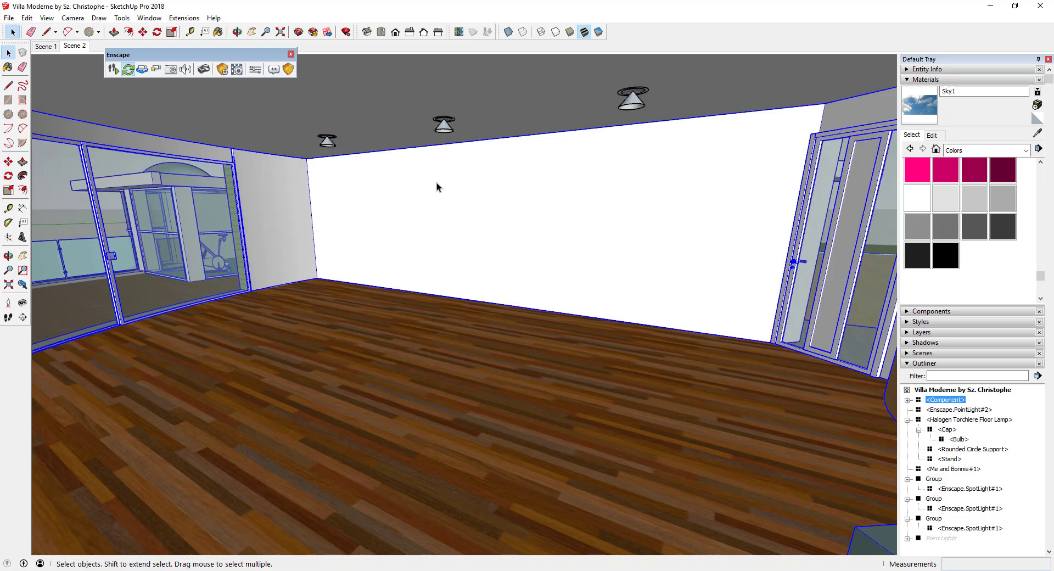
pyautogui.click(326, 140)
pyautogui.keyDown('shift'); pyautogui.click(452, 128); pyautogui.keyUp('shift')
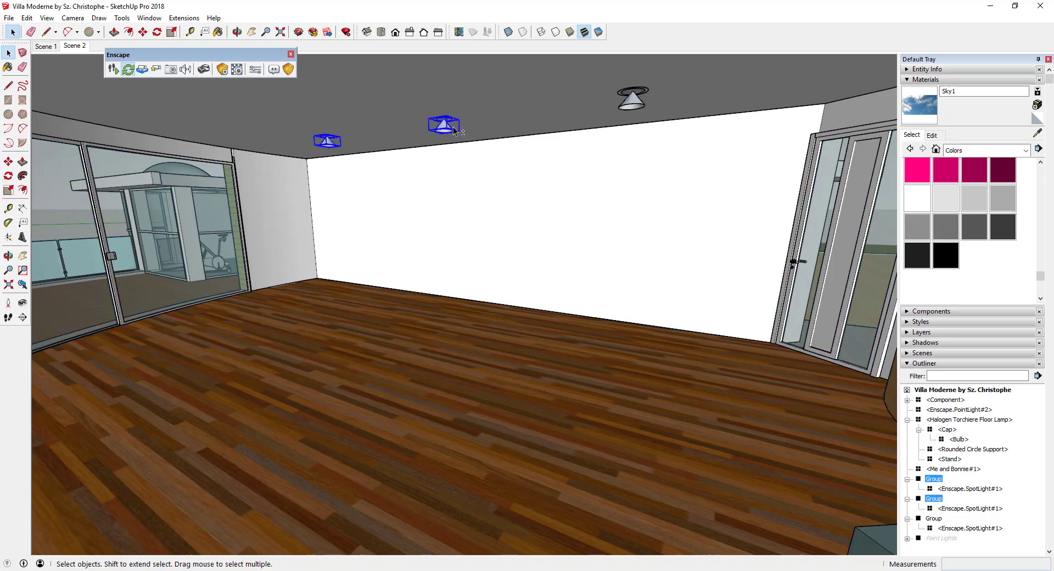
pyautogui.keyDown('shift'); pyautogui.click(637, 105); pyautogui.keyUp('shift')
pyautogui.rightClick(636, 104)
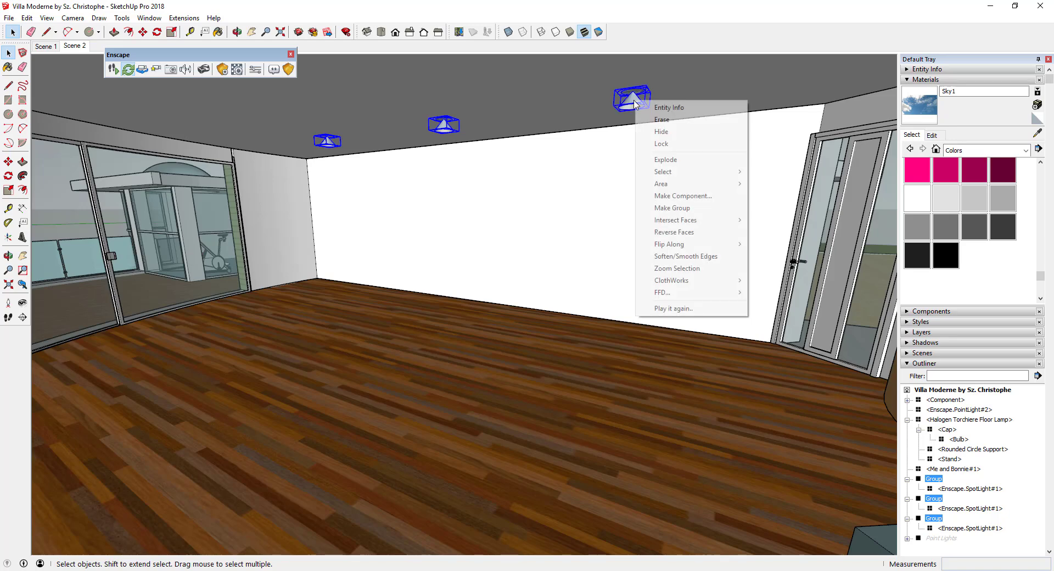
pyautogui.click(672, 207)
pyautogui.rightClick(631, 99)
pyautogui.click(659, 132)
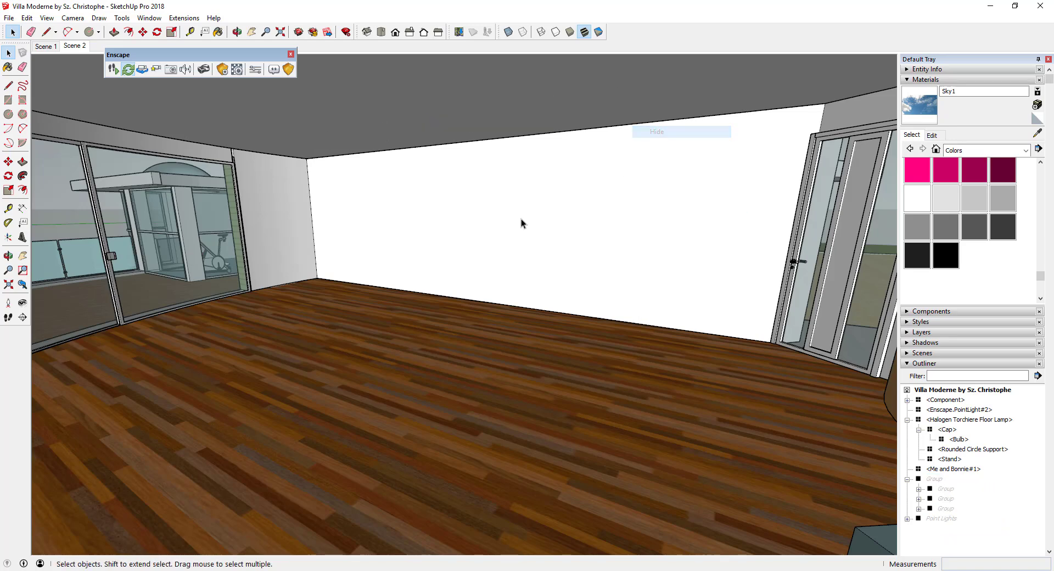
# - Draw a horizontal rectangle on the middle of the long white wall and push/pull it outward into a thin panel
pyautogui.press('r')
pyautogui.click(460, 236)
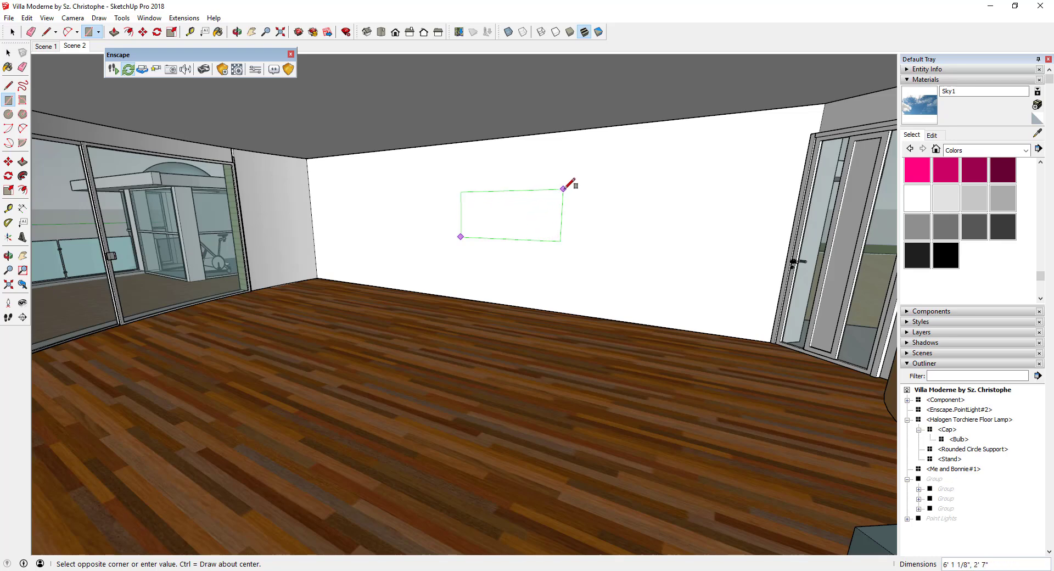
pyautogui.click(579, 176)
pyautogui.press('p')
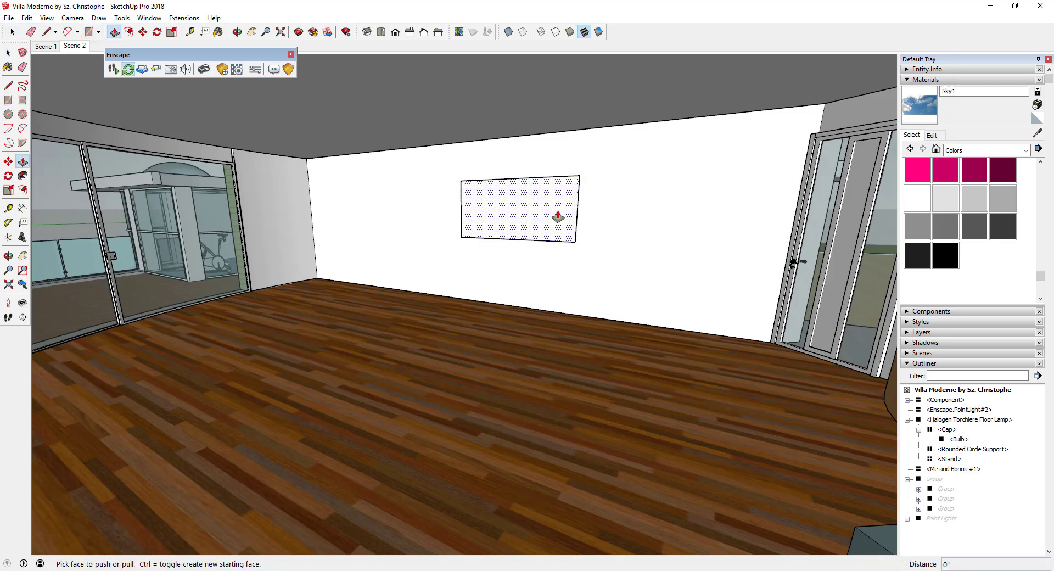
pyautogui.moveTo(555, 219); pyautogui.dragTo(550, 221)
pyautogui.press('space')
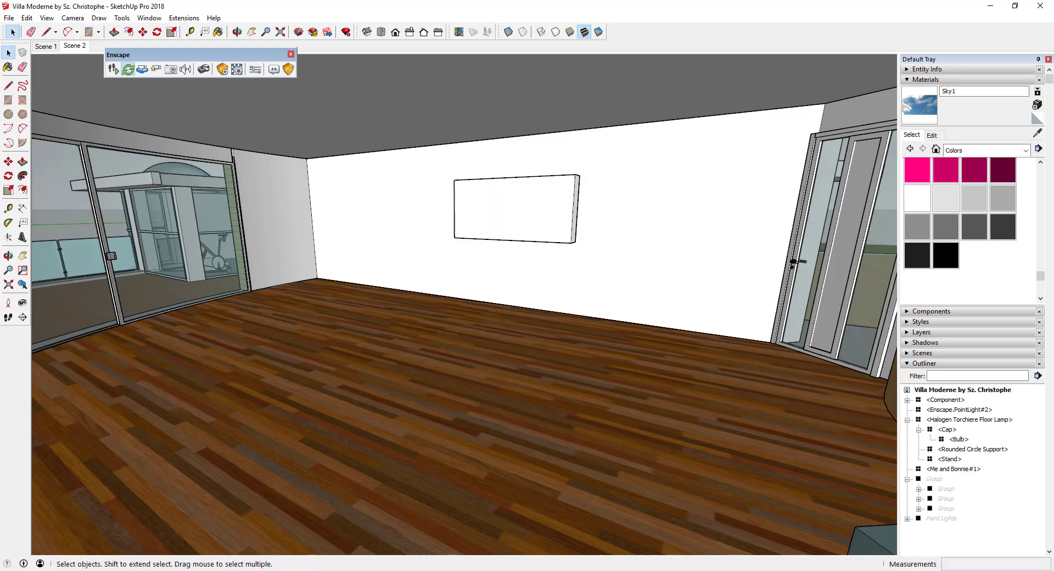
# - Look around the dark room in the Enscape render and examine the blank wall panel without the spotlights
pyautogui.click(262, 531)
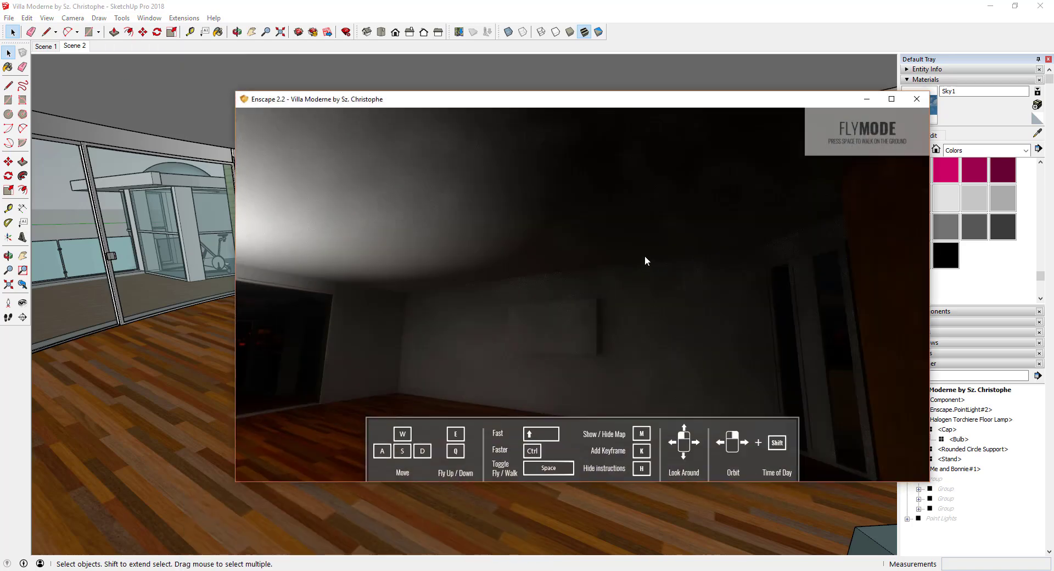
pyautogui.moveTo(581, 286); pyautogui.dragTo(596, 317)
pyautogui.moveTo(595, 244); pyautogui.dragTo(675, 281)
pyautogui.press('w')
pyautogui.press('w')
pyautogui.press('s')
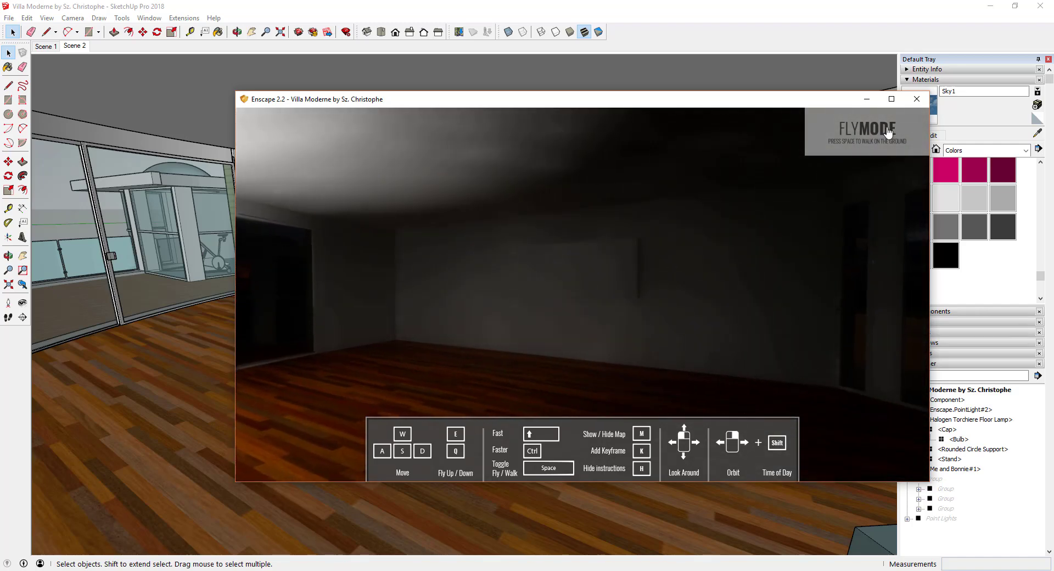
pyautogui.click(866, 100)
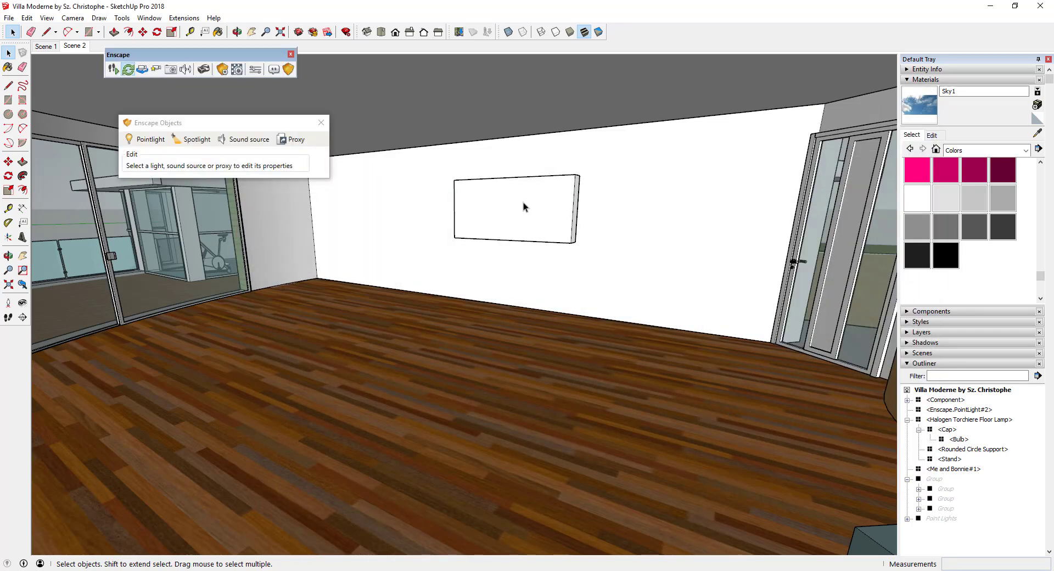
# - Paint the wall panel's front face with the Sky1 material and reset the texture's position on that face
pyautogui.click(921, 108)
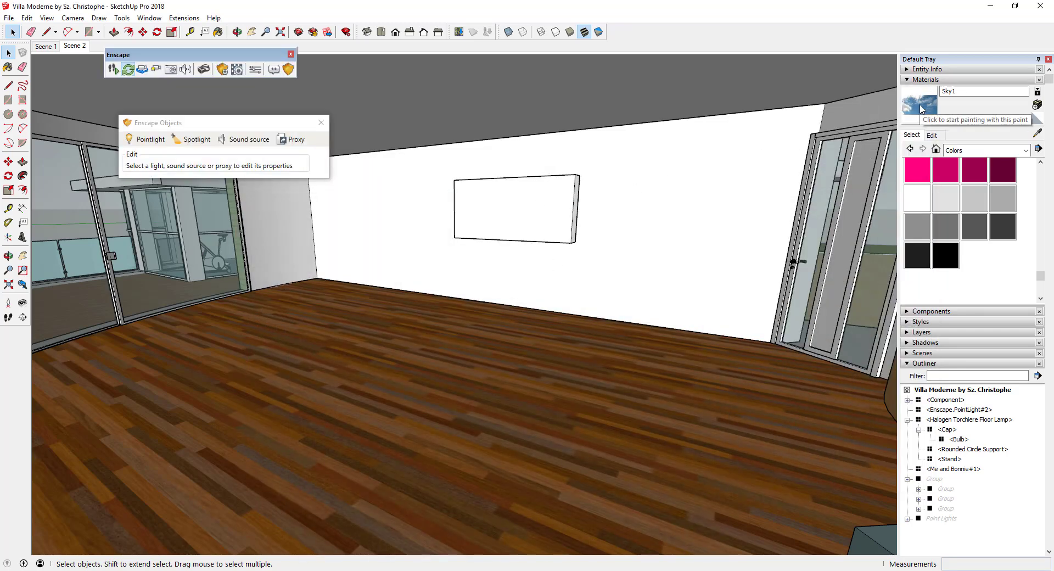
pyautogui.press('space')
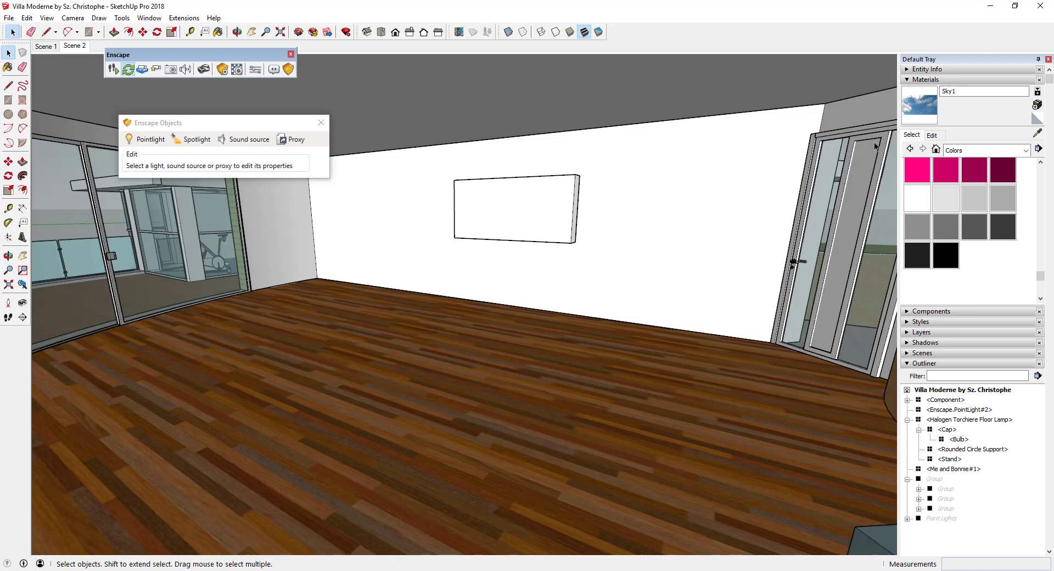
pyautogui.click(923, 114)
pyautogui.click(518, 211)
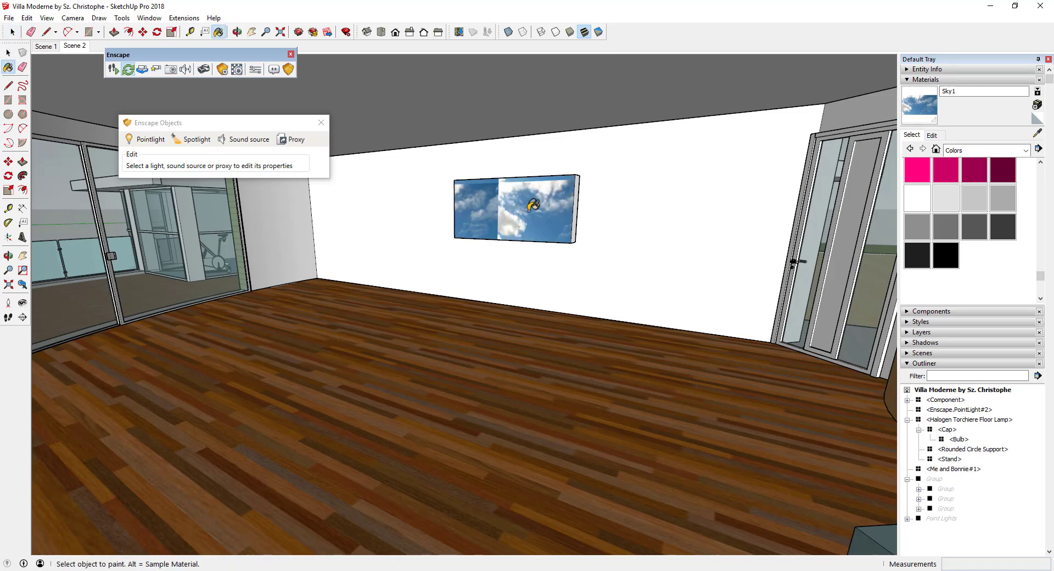
pyautogui.scroll(3, 532, 207)
pyautogui.press('space')
pyautogui.rightClick(524, 207)
pyautogui.moveTo(611, 354)
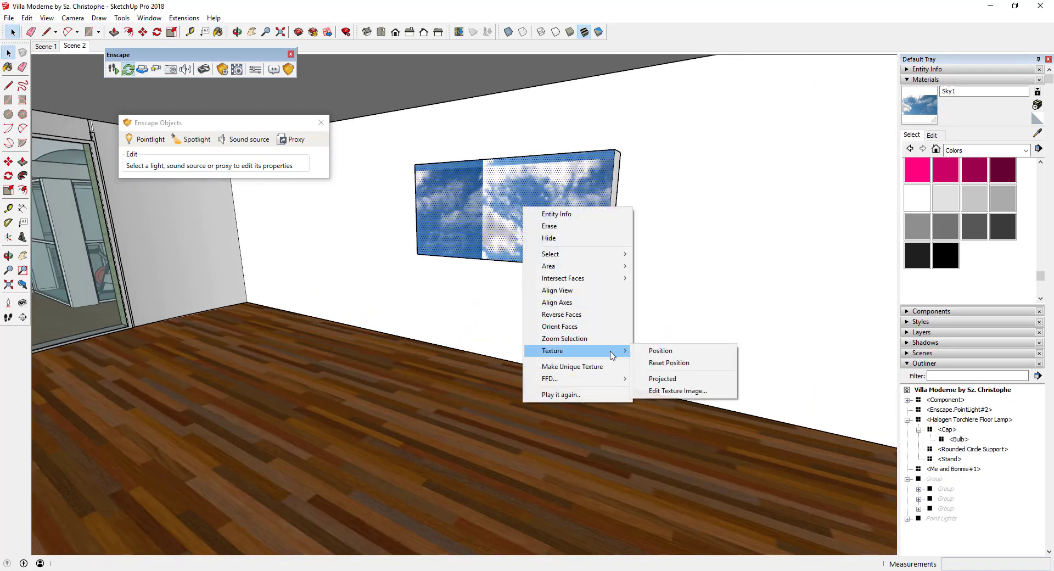
pyautogui.click(669, 362)
# - Reposition the sky texture with its pins, anchoring it at the panel's lower-left corner and scaling one tile across the full width
pyautogui.rightClick(502, 212)
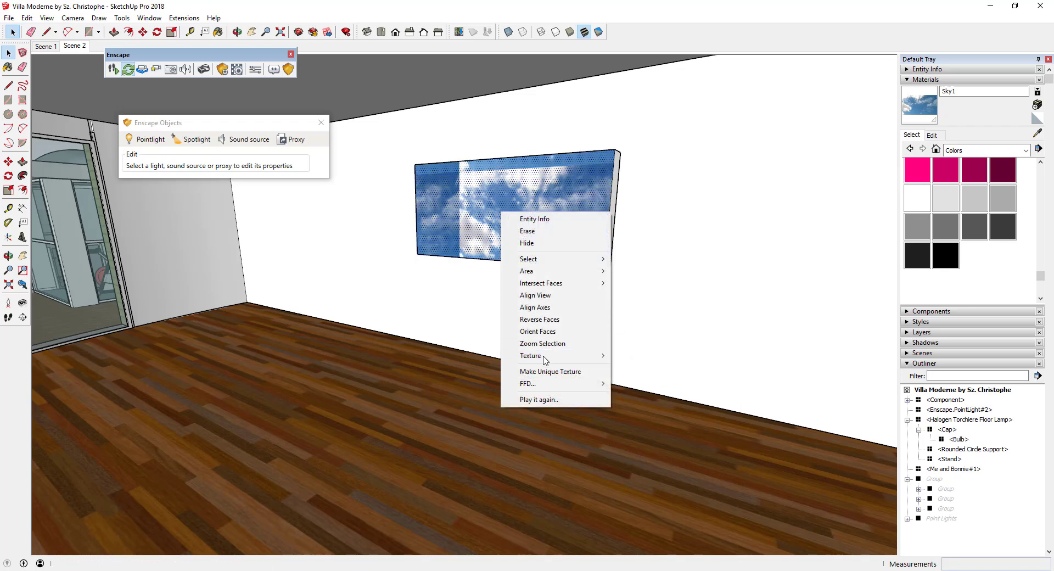
pyautogui.moveTo(545, 357)
pyautogui.click(637, 356)
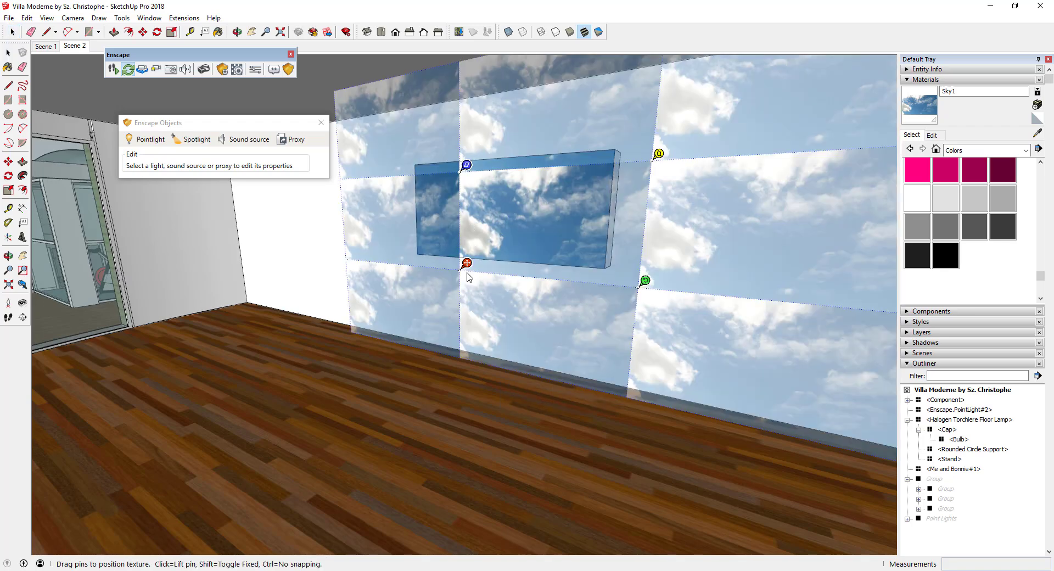
pyautogui.moveTo(465, 269); pyautogui.dragTo(413, 256)
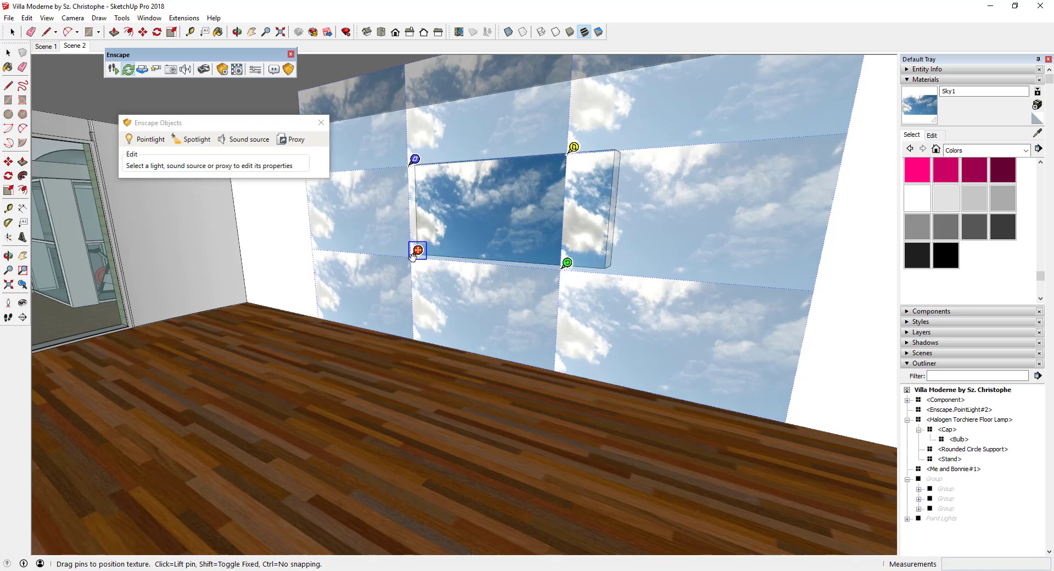
pyautogui.moveTo(566, 264); pyautogui.dragTo(618, 265)
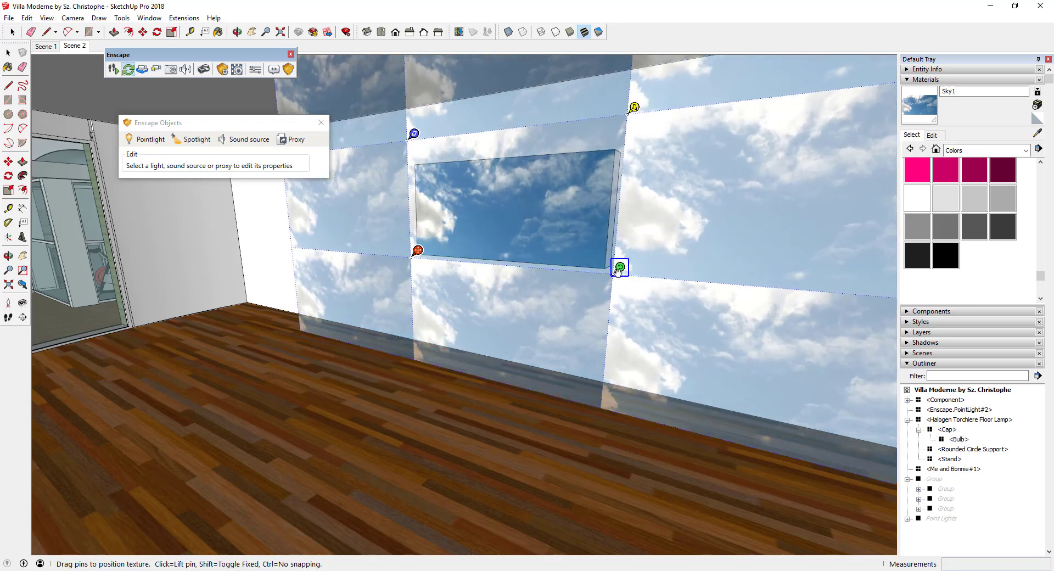
pyautogui.click(604, 269)
pyautogui.scroll(-3, 503, 211)
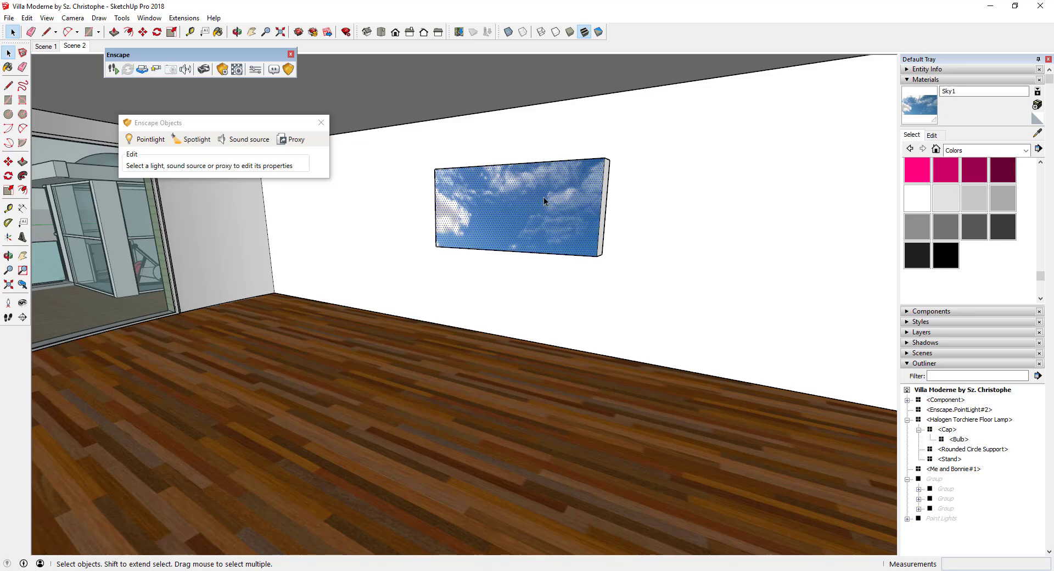
# - Turn off Self Illumination for the Sky1 material and start the Enscape render window
pyautogui.click(236, 71)
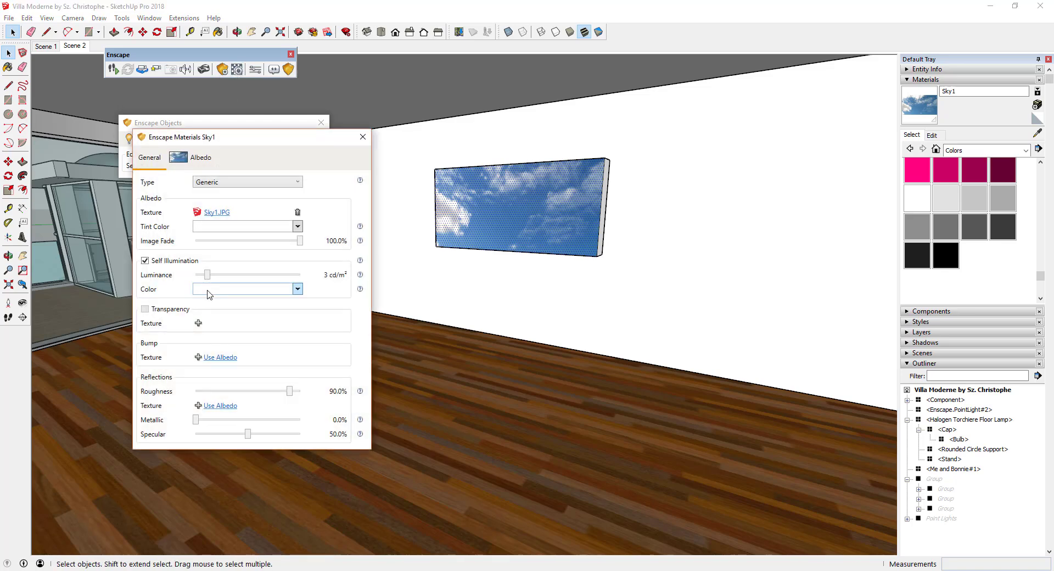
pyautogui.click(145, 261)
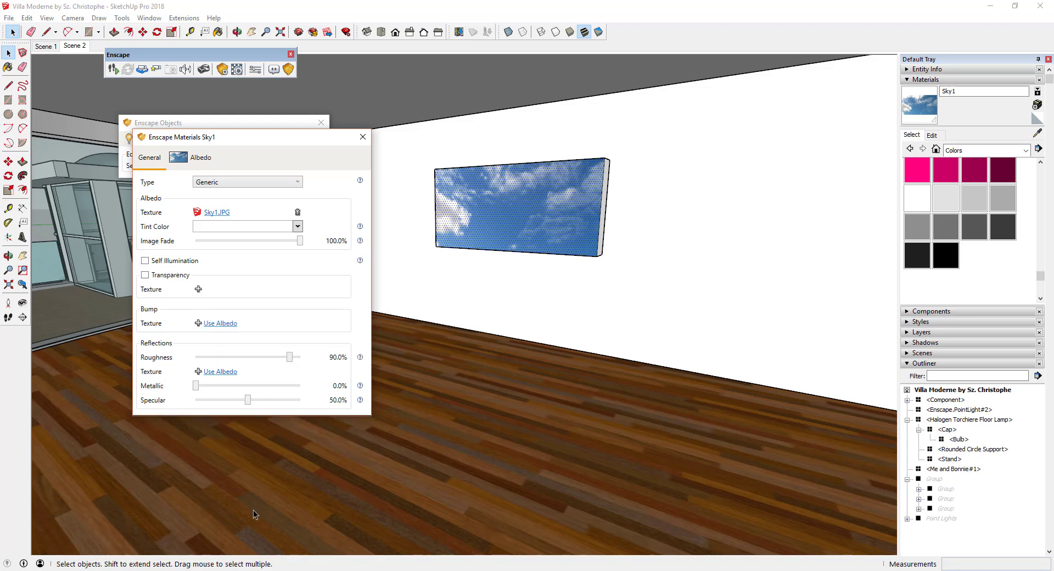
pyautogui.click(363, 570)
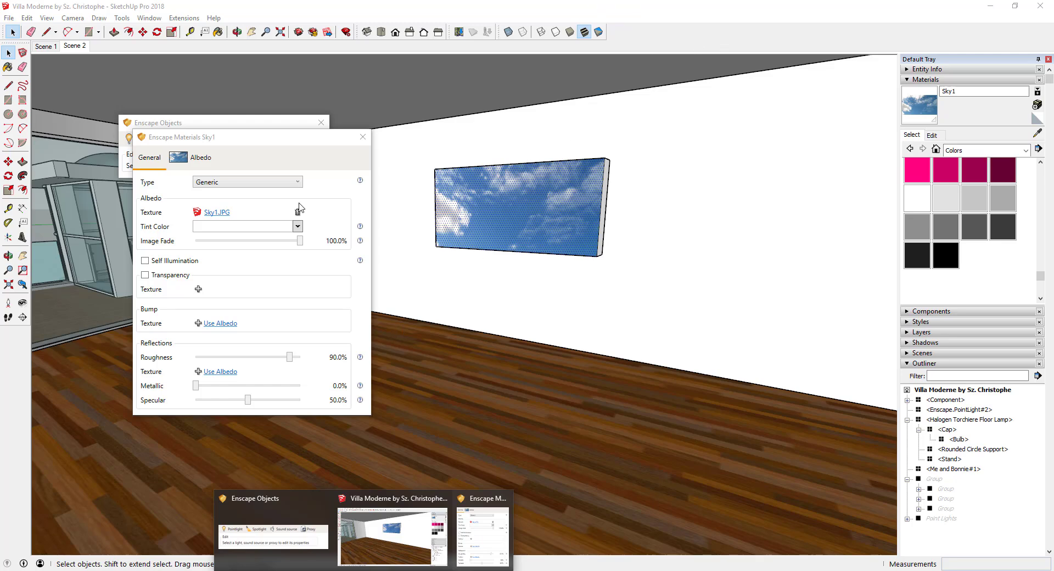
pyautogui.click(190, 134)
pyautogui.click(113, 69)
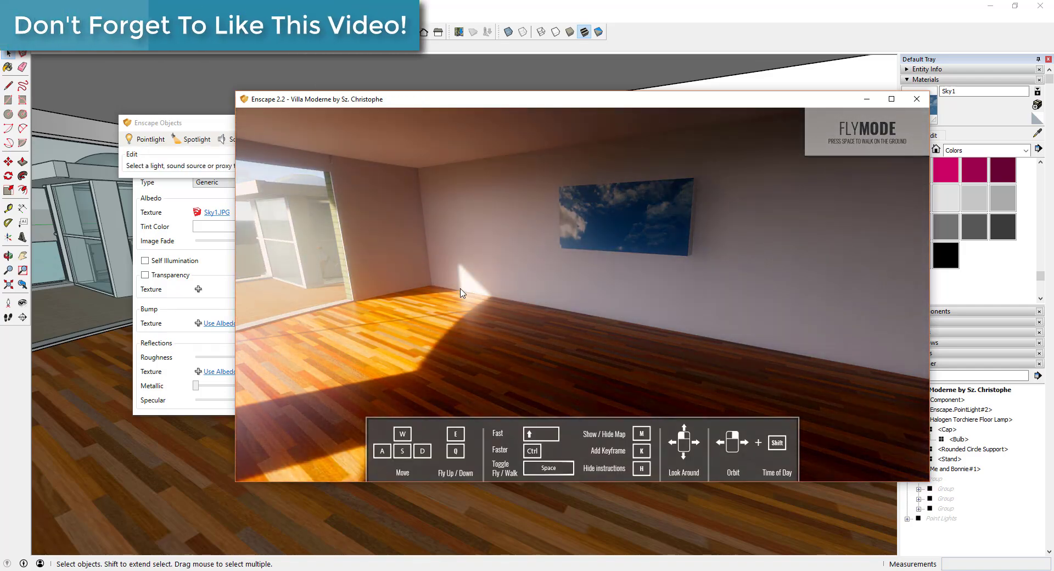
# - Shift the render's time of day to night and look around the room at the floor lamp and unlit panel
pyautogui.keyDown('shift'); pyautogui.moveTo(461, 291); pyautogui.dragTo(680, 292, button='right'); pyautogui.keyUp('shift')
pyautogui.moveTo(648, 241)
pyautogui.mouseDown()
pyautogui.moveTo(521, 239)
pyautogui.moveTo(391, 263)
pyautogui.mouseUp()
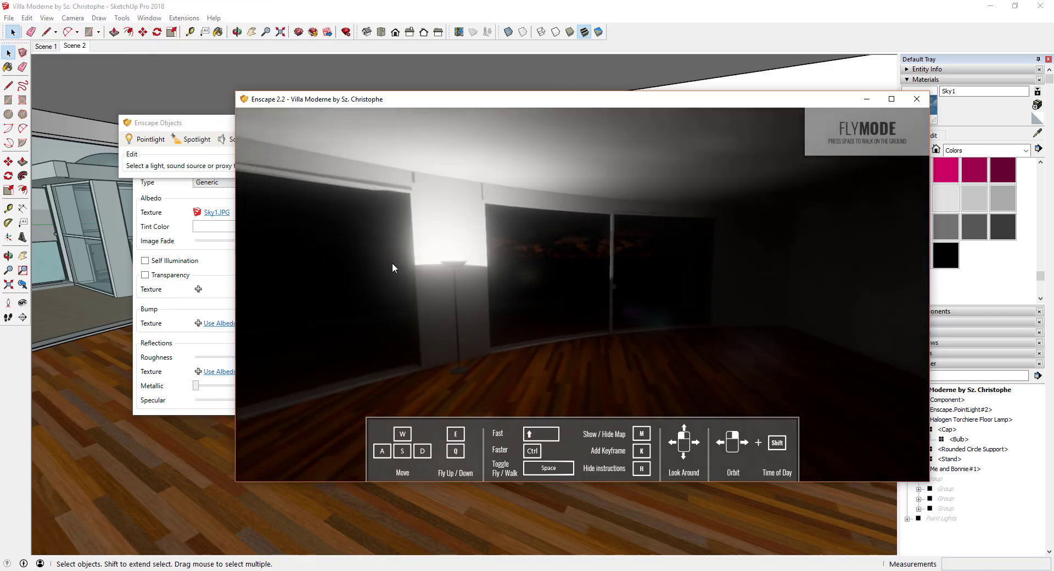
pyautogui.moveTo(461, 270); pyautogui.dragTo(410, 242)
pyautogui.moveTo(659, 100); pyautogui.dragTo(631, 170)
pyautogui.click(839, 171)
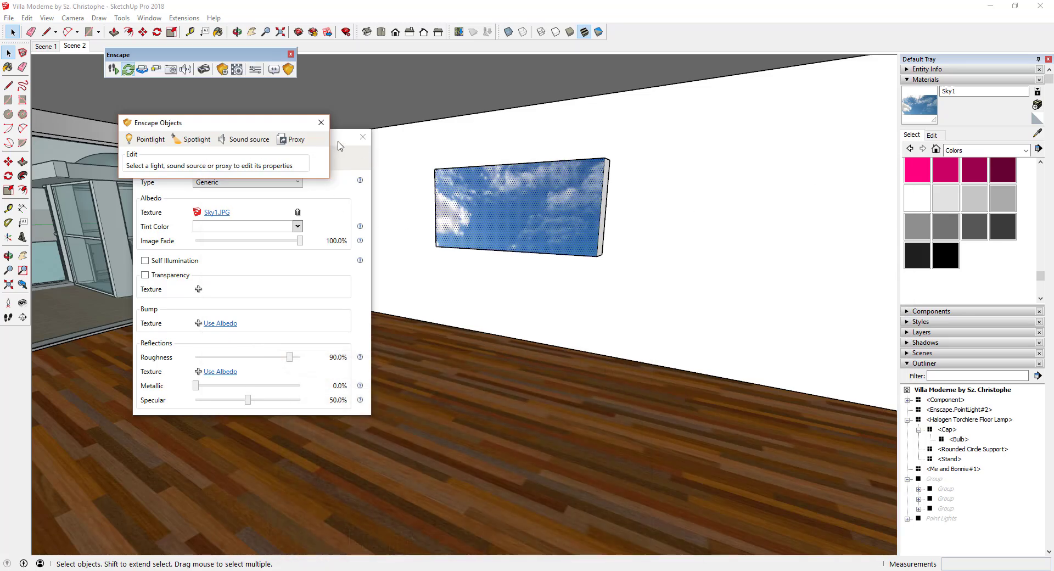
# - Enable Self Illumination for Sky1 with a luminance of 5000 cd/m² and inspect the panel's glow in the render
pyautogui.moveTo(339, 146); pyautogui.dragTo(190, 211)
pyautogui.click(105, 343)
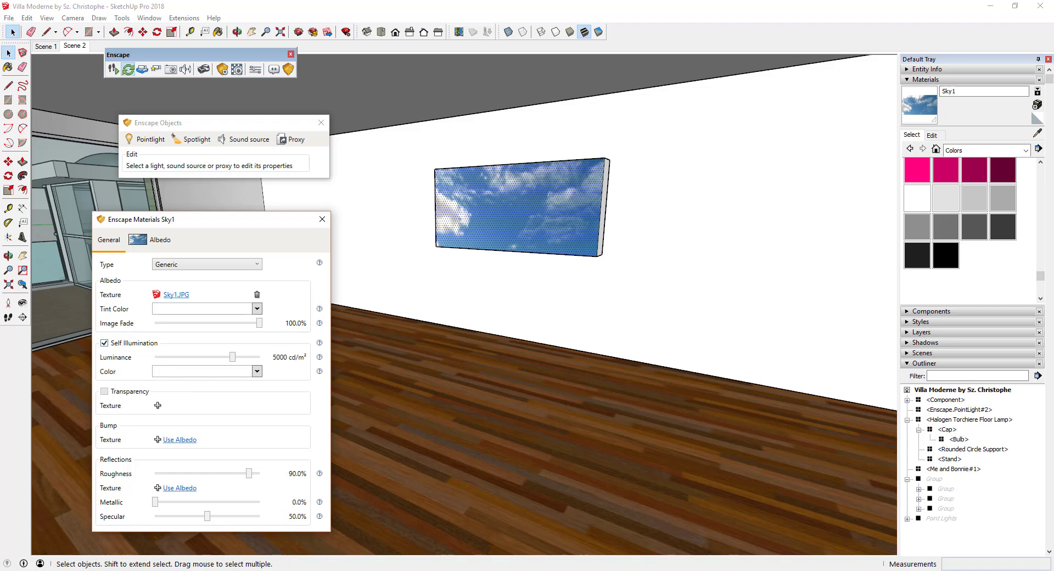
pyautogui.moveTo(362, 568)
pyautogui.click(521, 527)
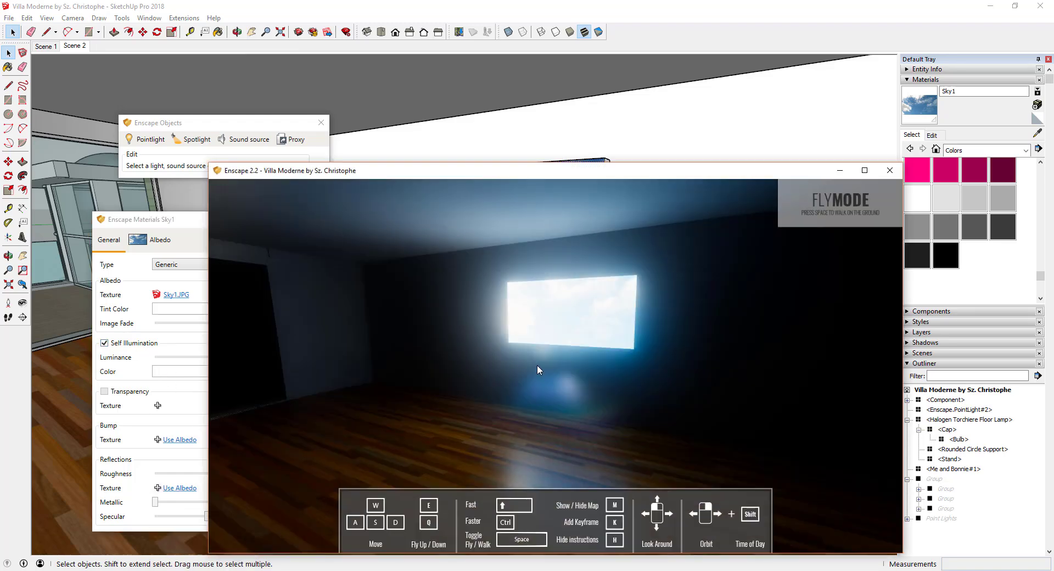
pyautogui.moveTo(653, 360); pyautogui.dragTo(542, 361, button='right')
pyautogui.moveTo(642, 359); pyautogui.dragTo(614, 357, button='right')
# - Set the Sky1 luminance to 158 cd/m² and check the panel's brightness in the render
pyautogui.moveTo(181, 223); pyautogui.dragTo(113, 220)
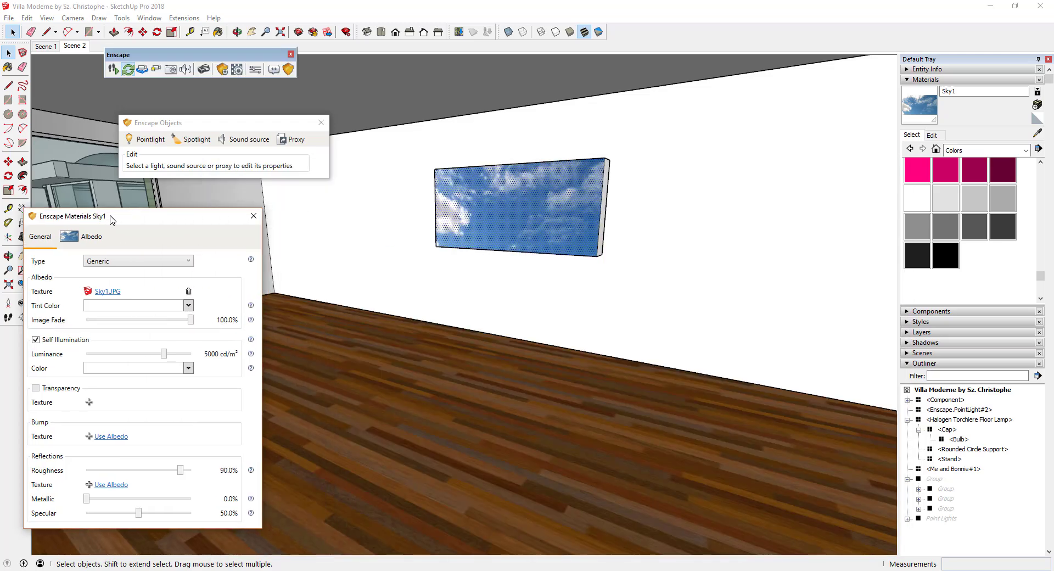
pyautogui.click(363, 570)
pyautogui.click(488, 535)
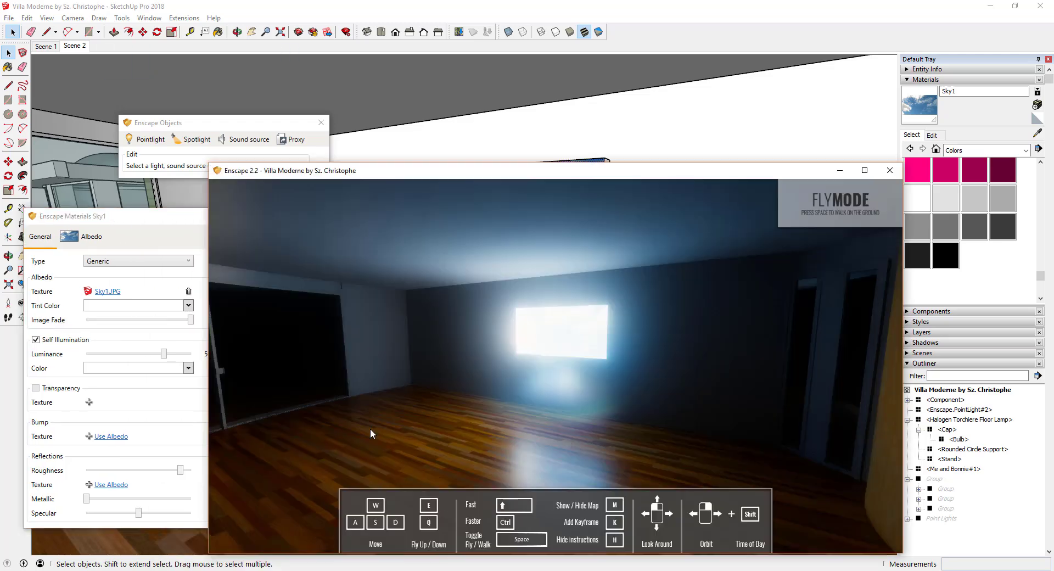
pyautogui.click(146, 221)
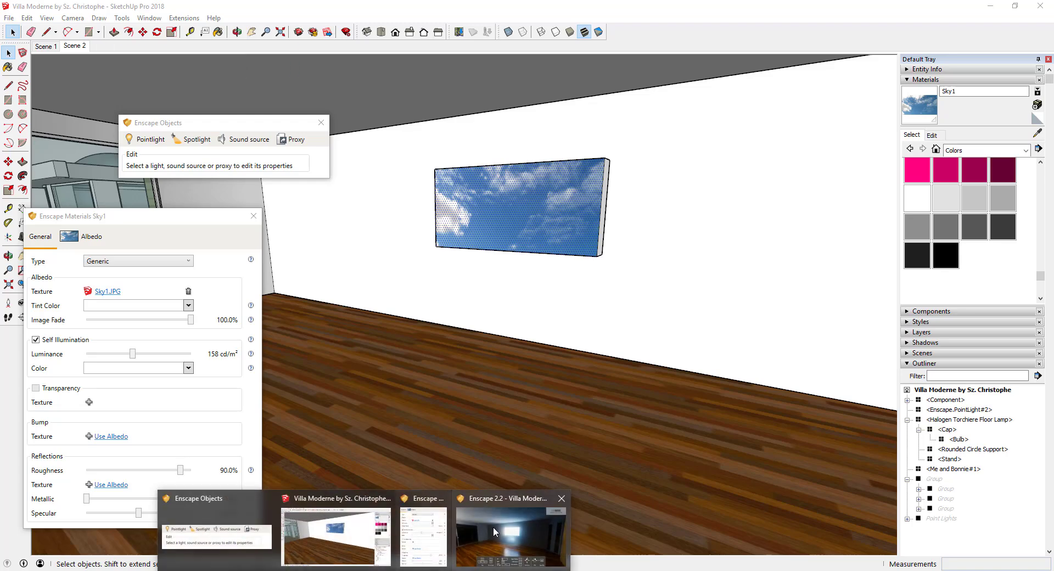
pyautogui.click(493, 526)
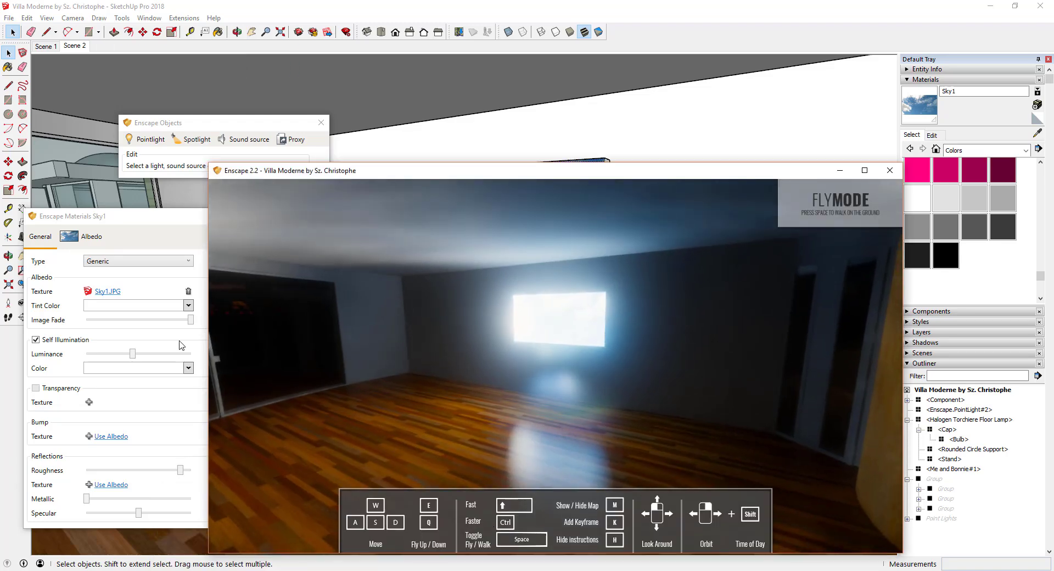
# - Set the Sky1 luminance to 8 cd/m² and examine the glowing panel up close in the render
pyautogui.moveTo(132, 354); pyautogui.dragTo(116, 361)
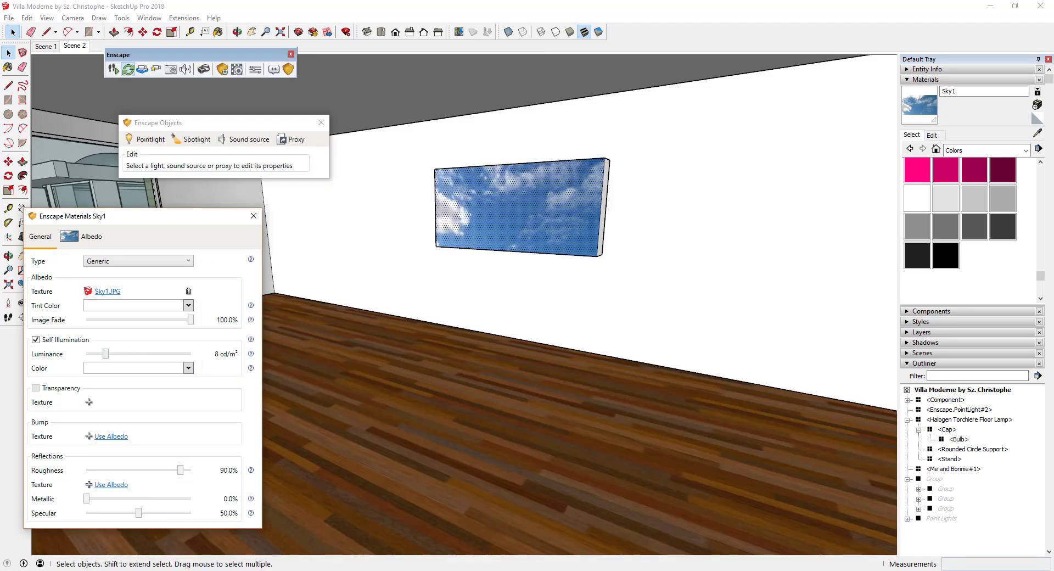
pyautogui.click(492, 528)
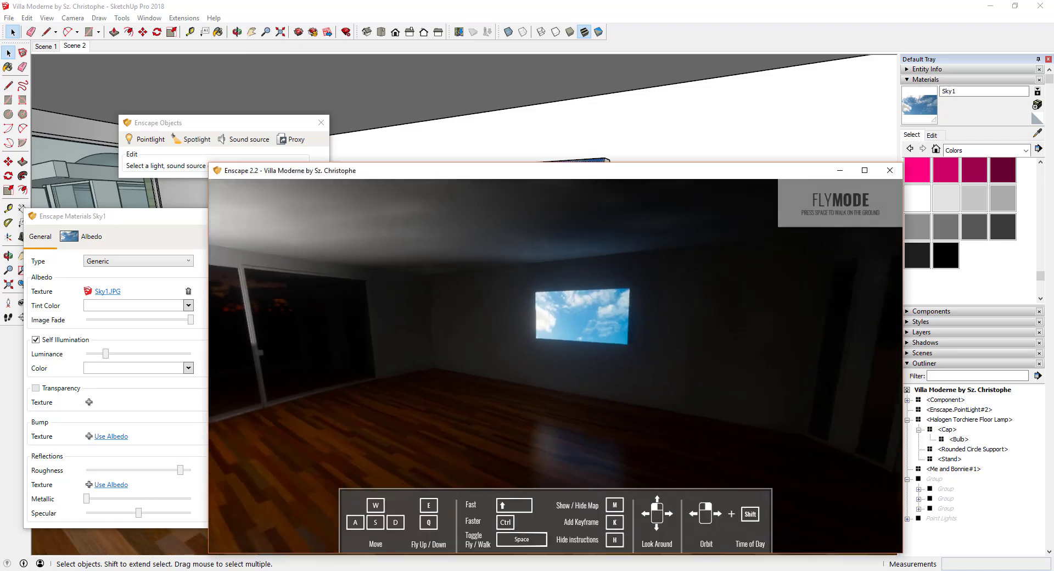
pyautogui.press('w')
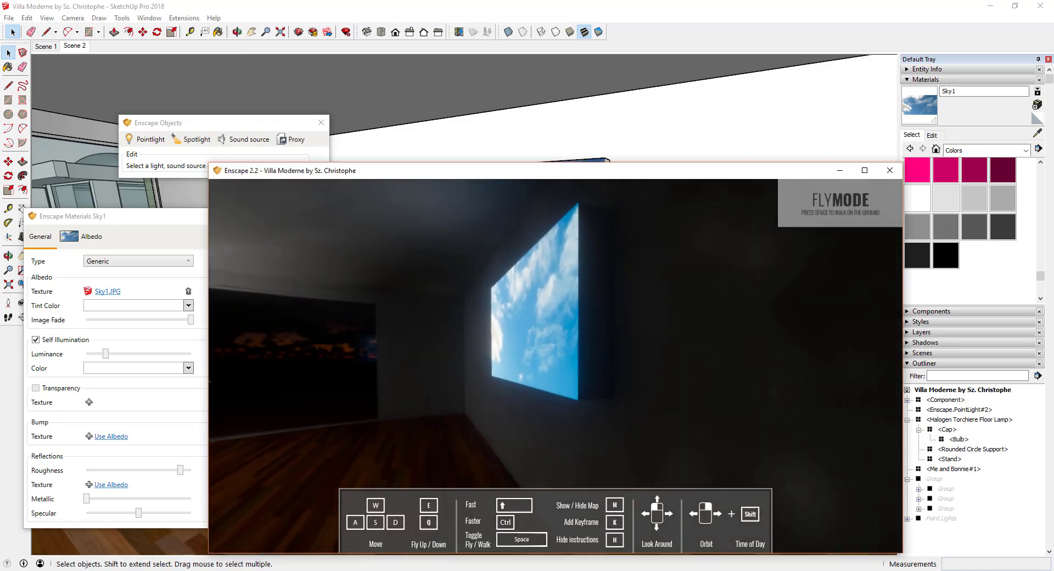
# - Examine the glowing sky panel and the light it casts on the dark room from several distances in the render
pyautogui.press('d')
pyautogui.press('s')
pyautogui.press('a')
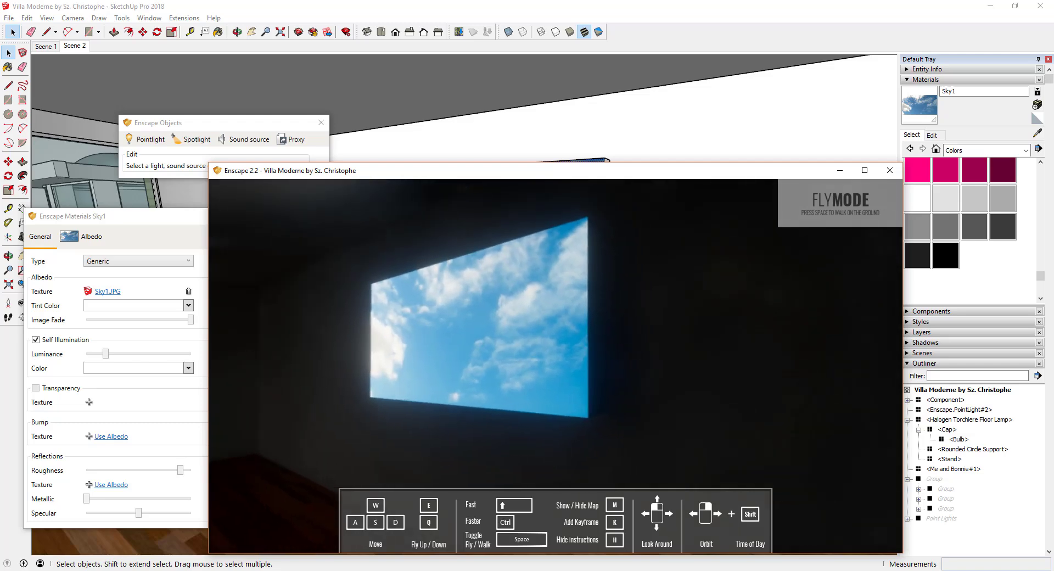
pyautogui.press('s')
pyautogui.moveTo(680, 358); pyautogui.dragTo(646, 363)
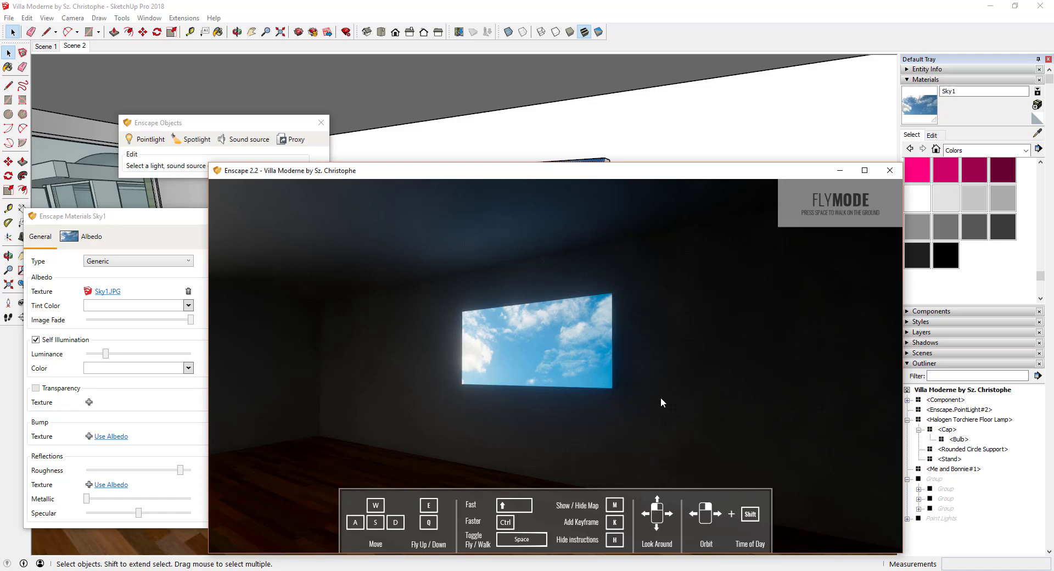
pyautogui.moveTo(646, 363); pyautogui.dragTo(655, 384)
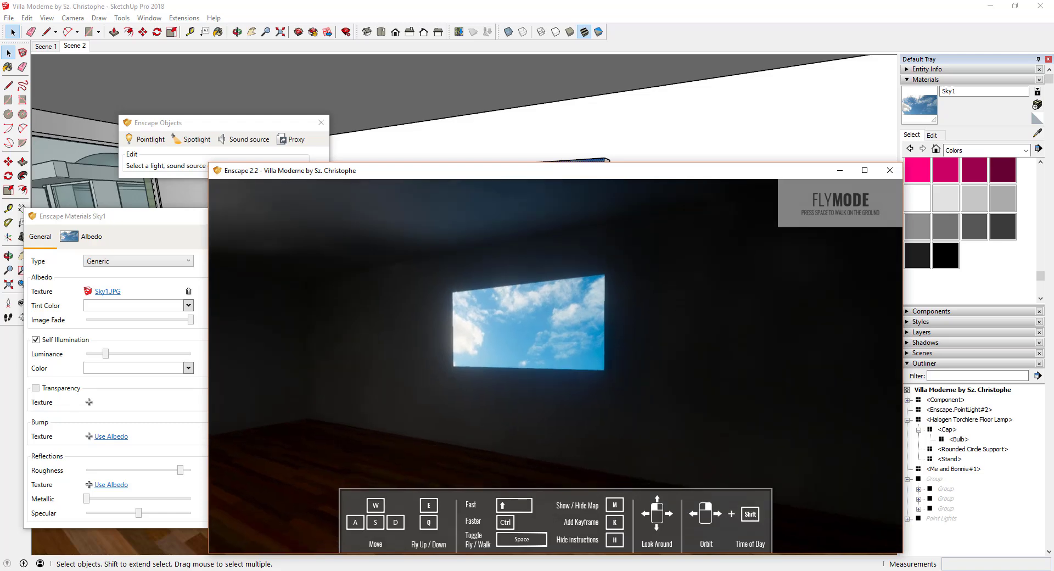
pyautogui.press('a')
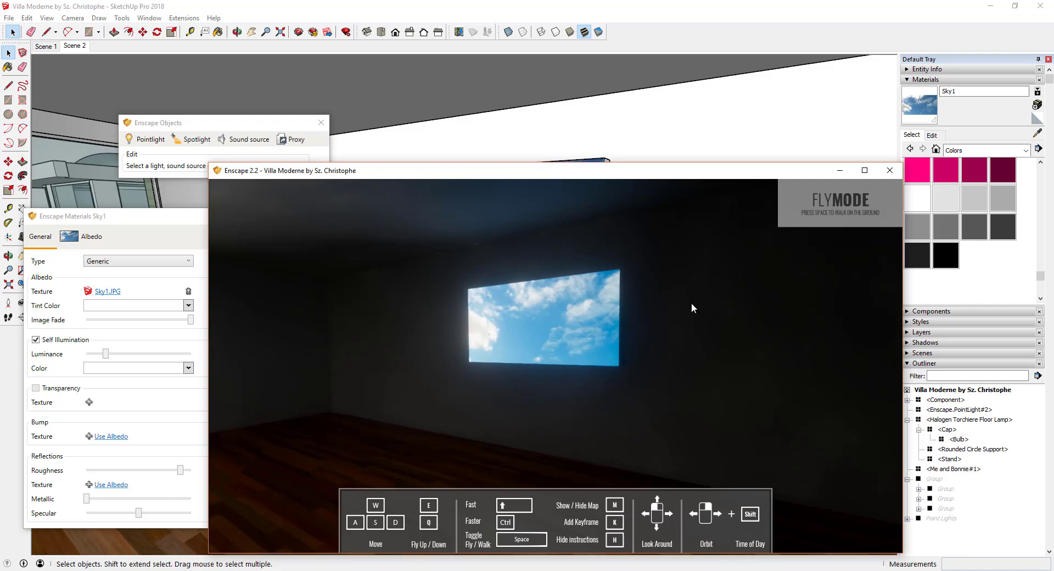
pyautogui.press('s')
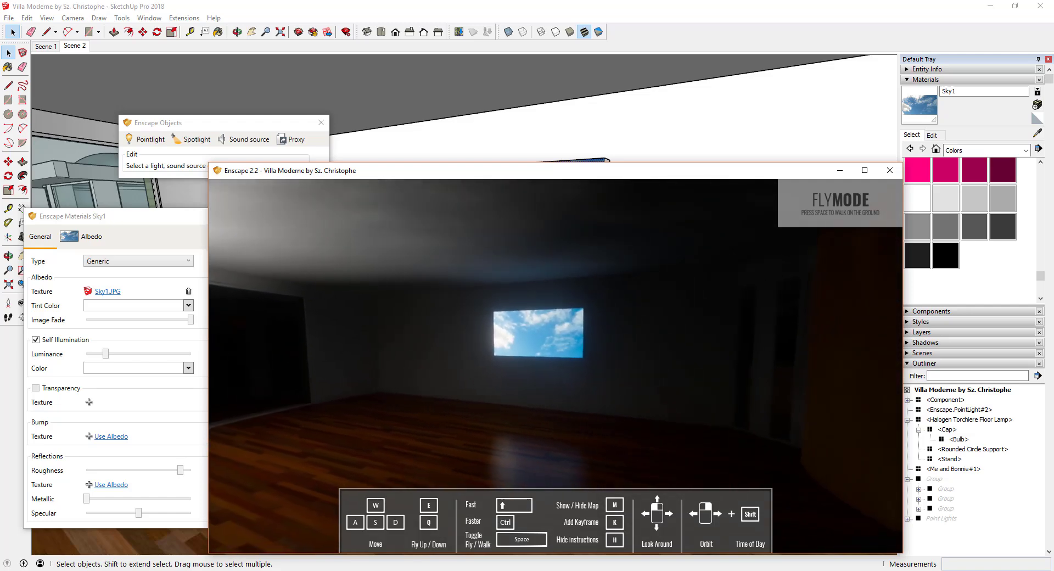
pyautogui.moveTo(655, 383); pyautogui.dragTo(661, 394)
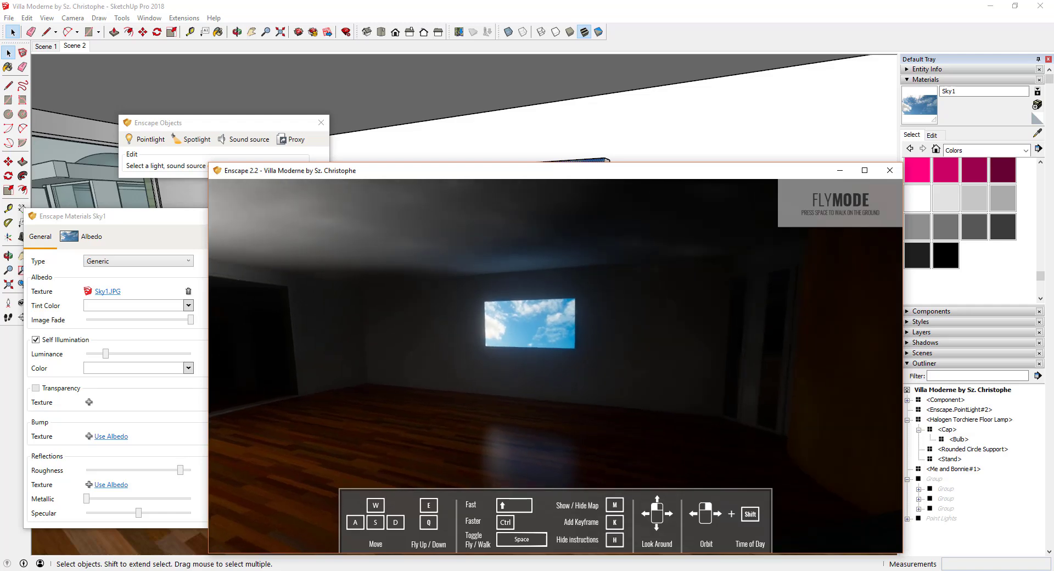
pyautogui.moveTo(661, 393); pyautogui.dragTo(636, 394, button='right')
pyautogui.moveTo(637, 394); pyautogui.dragTo(637, 390)
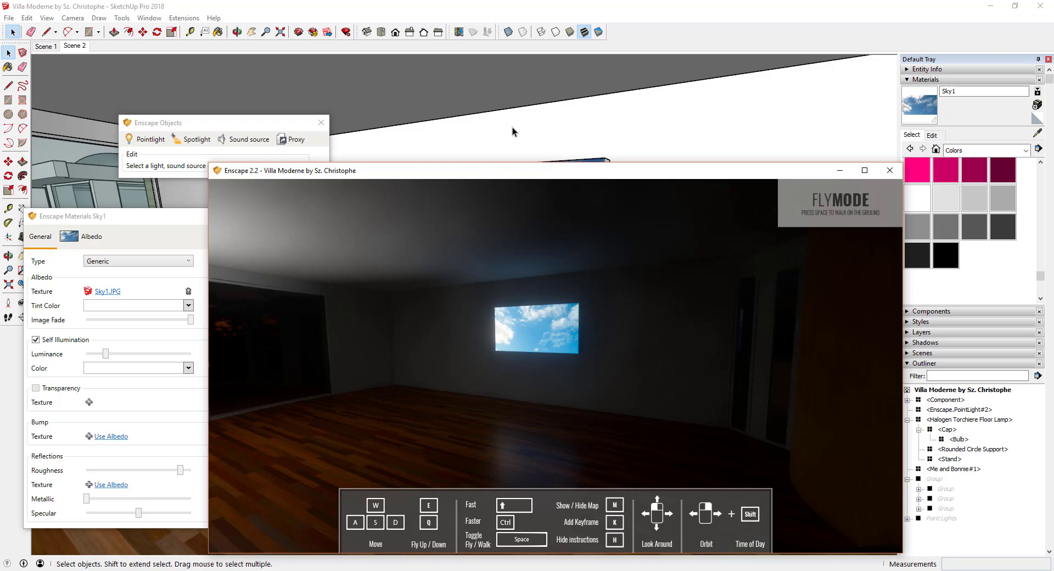
pyautogui.click(890, 170)
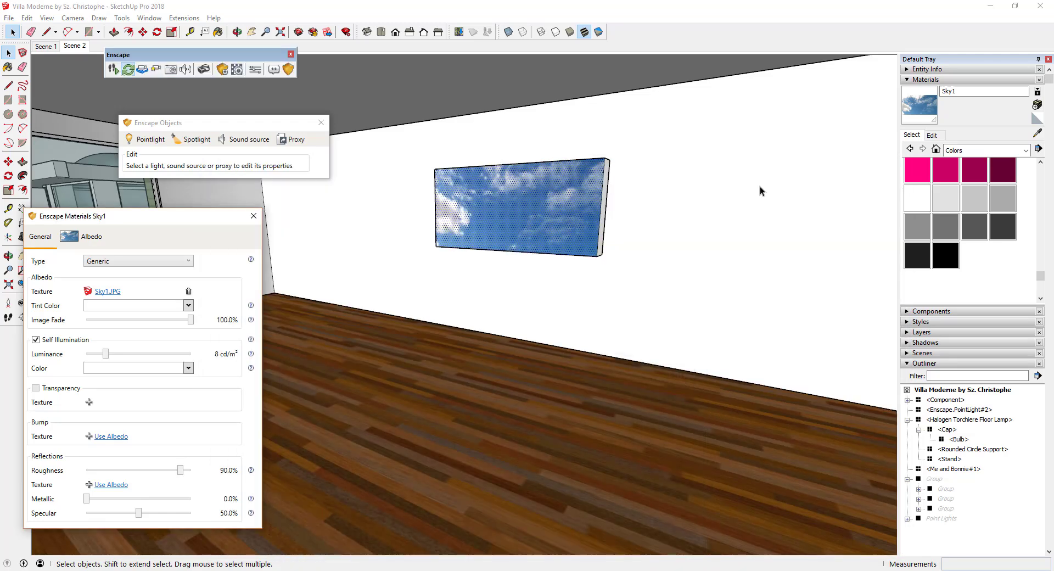
# - Unhide the group of ceiling spotlights and open its nearest fixture for editing
pyautogui.rightClick(941, 481)
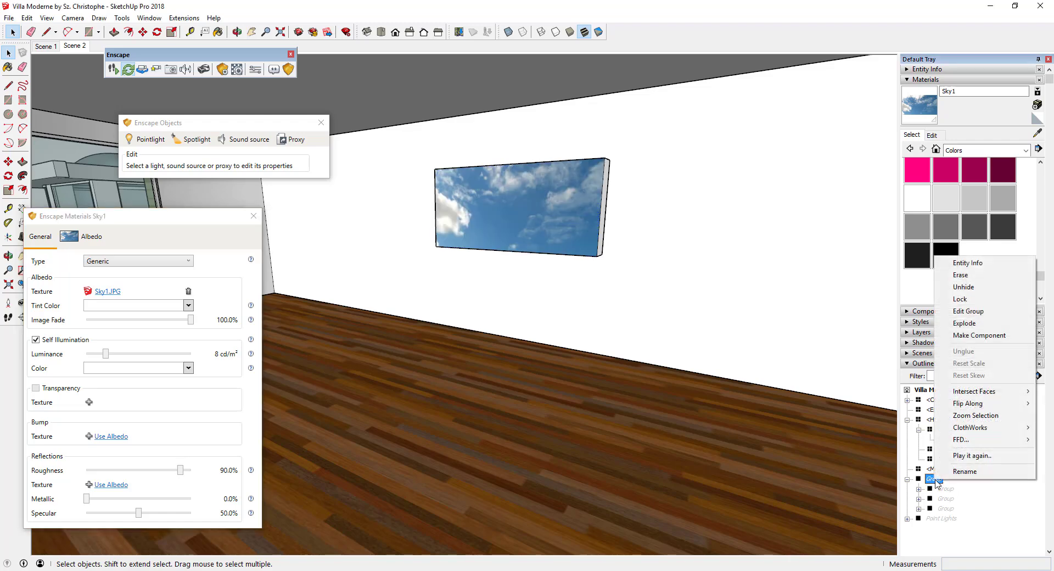
pyautogui.click(957, 293)
pyautogui.moveTo(501, 276); pyautogui.dragTo(680, 95, button='middle')
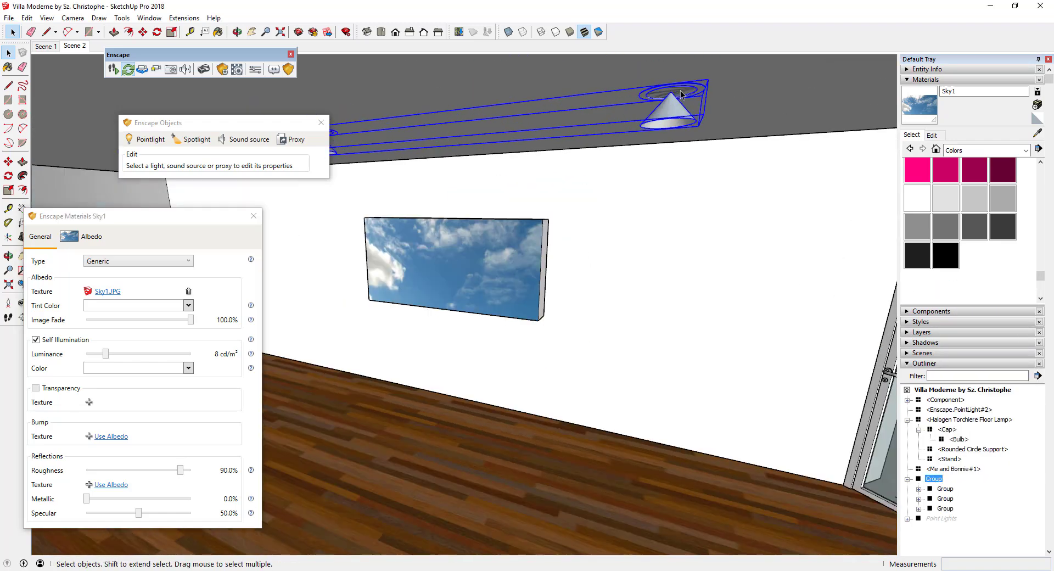
pyautogui.doubleClick(681, 94)
pyautogui.scroll(6, 686, 93)
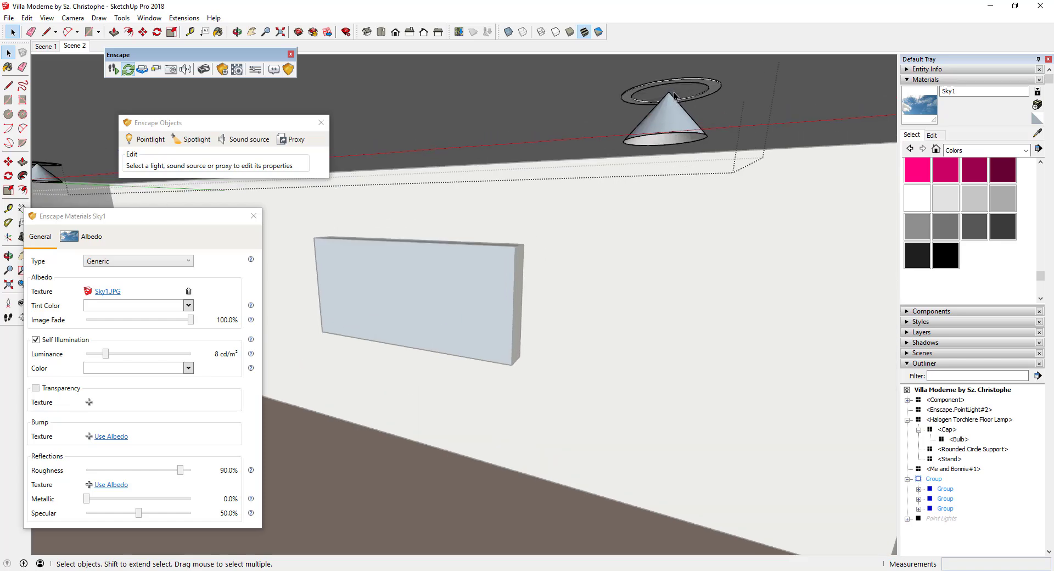
pyautogui.doubleClick(692, 90)
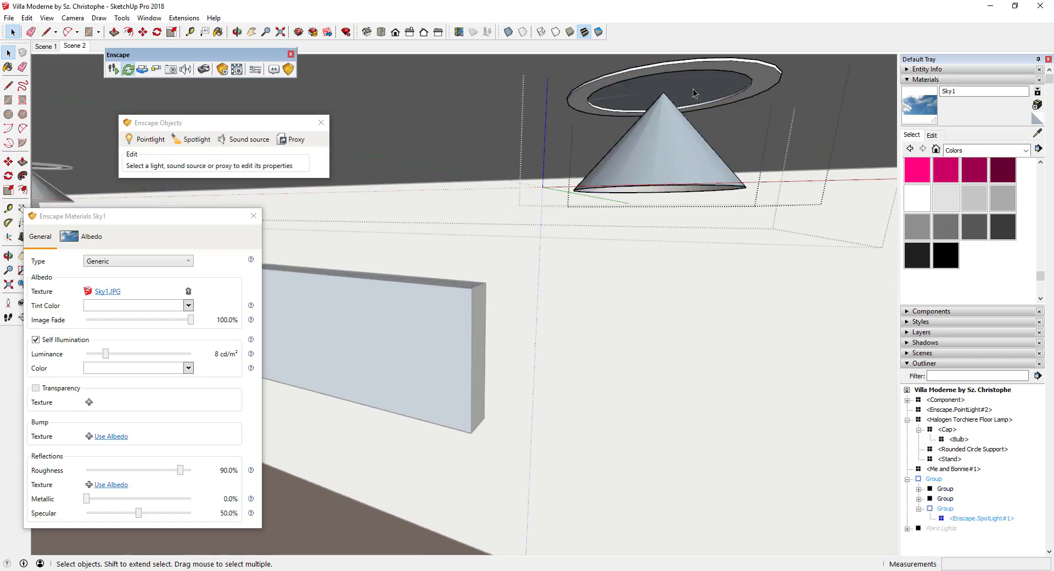
# - Push the fixture's inner disc face by about 1/8" and reverse the face
pyautogui.press('p')
pyautogui.click(692, 92)
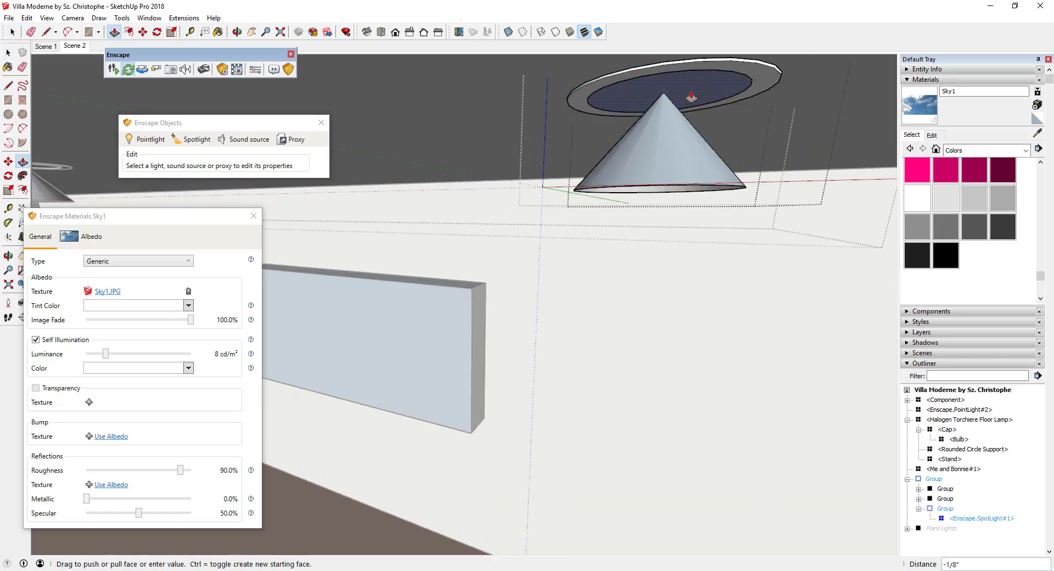
pyautogui.click(691, 97)
pyautogui.press('space')
pyautogui.scroll(1, 698, 90)
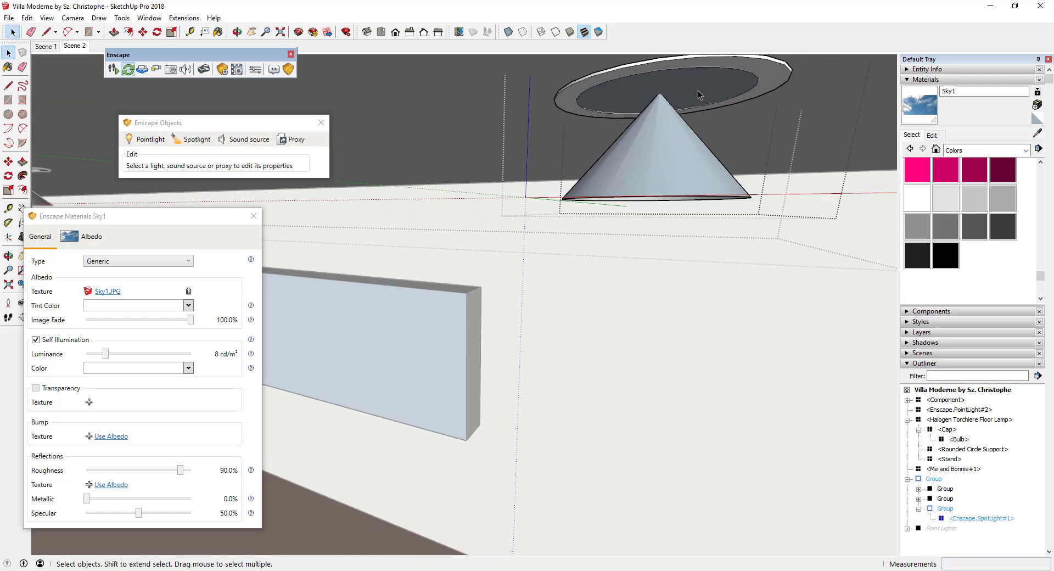
pyautogui.rightClick(698, 91)
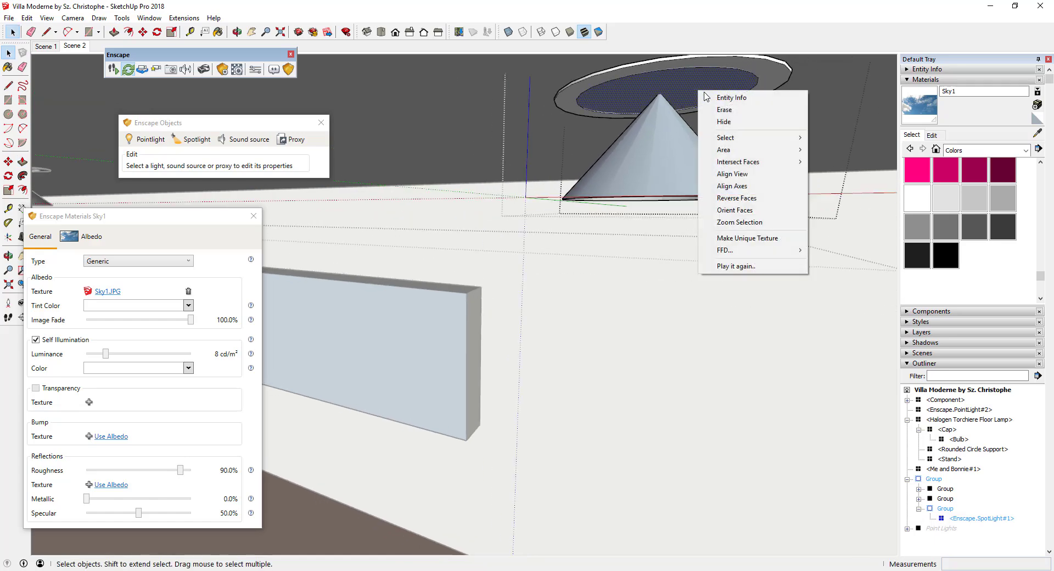
pyautogui.click(752, 198)
# - Paint the first fixture's inner disc with the white Color M00 material
pyautogui.moveTo(755, 112); pyautogui.dragTo(541, 163, button='middle')
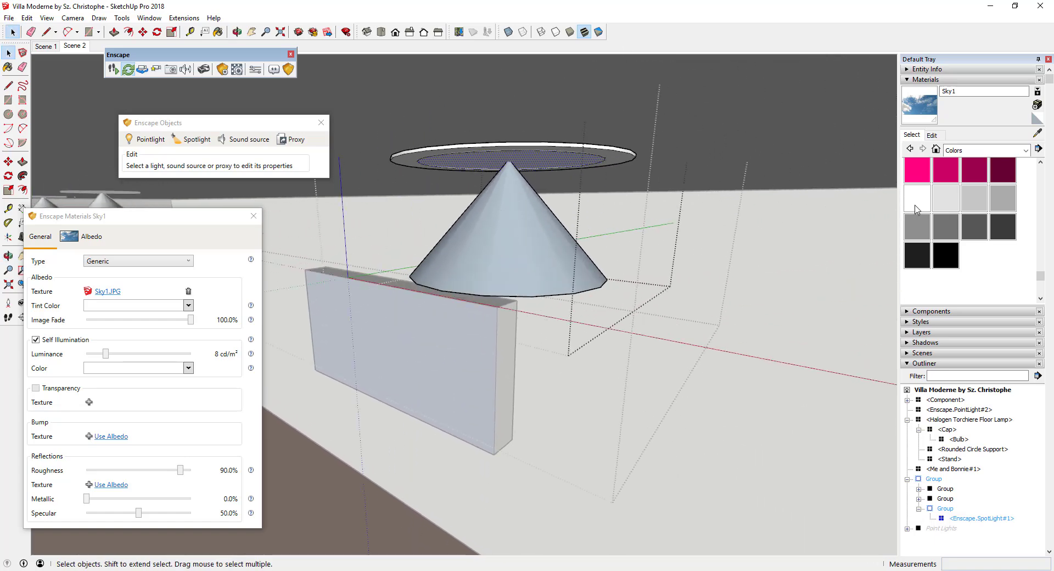
pyautogui.click(915, 209)
pyautogui.click(544, 156)
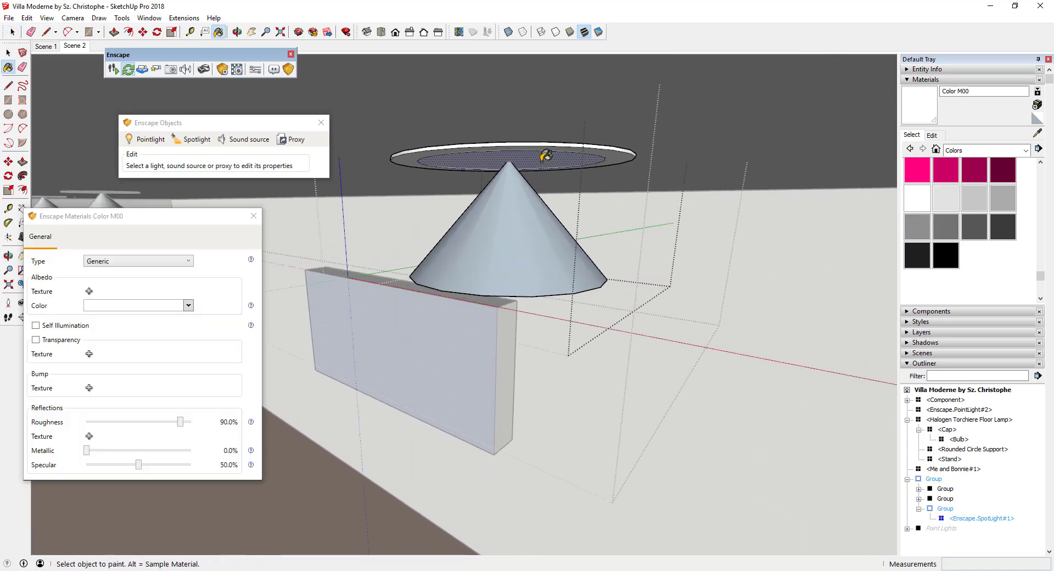
# - Open the middle ceiling fixture for editing and paint its inner disc with Color M00
pyautogui.moveTo(487, 212)
pyautogui.mouseDown(button='middle')
pyautogui.moveTo(501, 249)
pyautogui.moveTo(625, 212)
pyautogui.moveTo(490, 133)
pyautogui.mouseUp(button='middle')
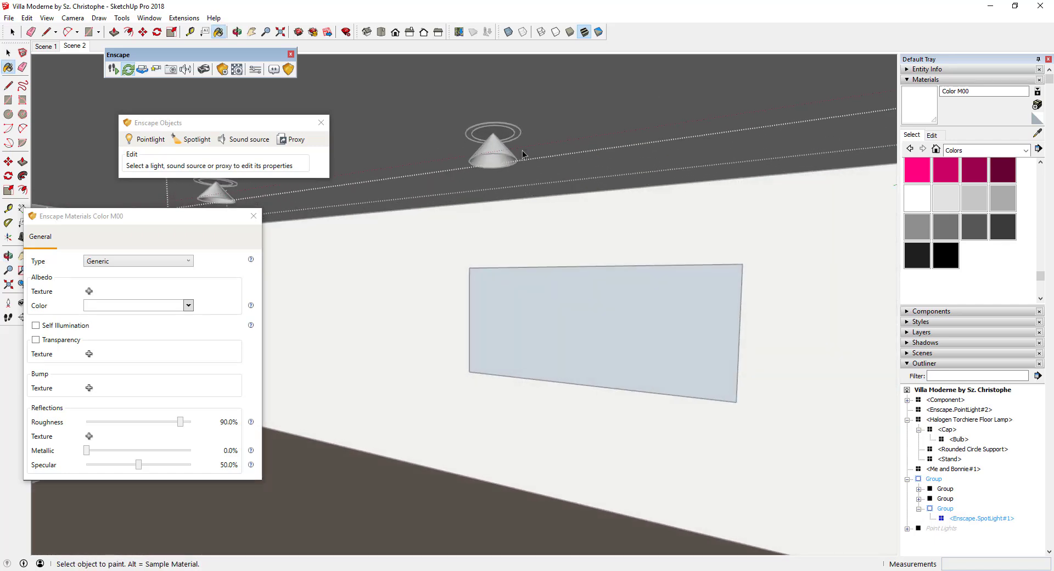
pyautogui.press('space')
pyautogui.click(488, 134)
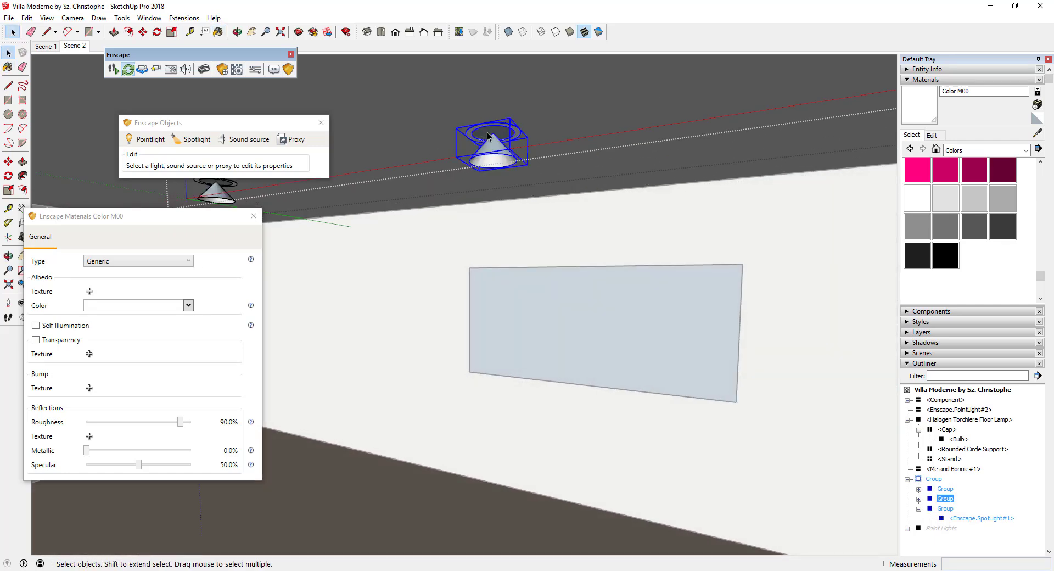
pyautogui.doubleClick(487, 133)
pyautogui.scroll(3, 486, 131)
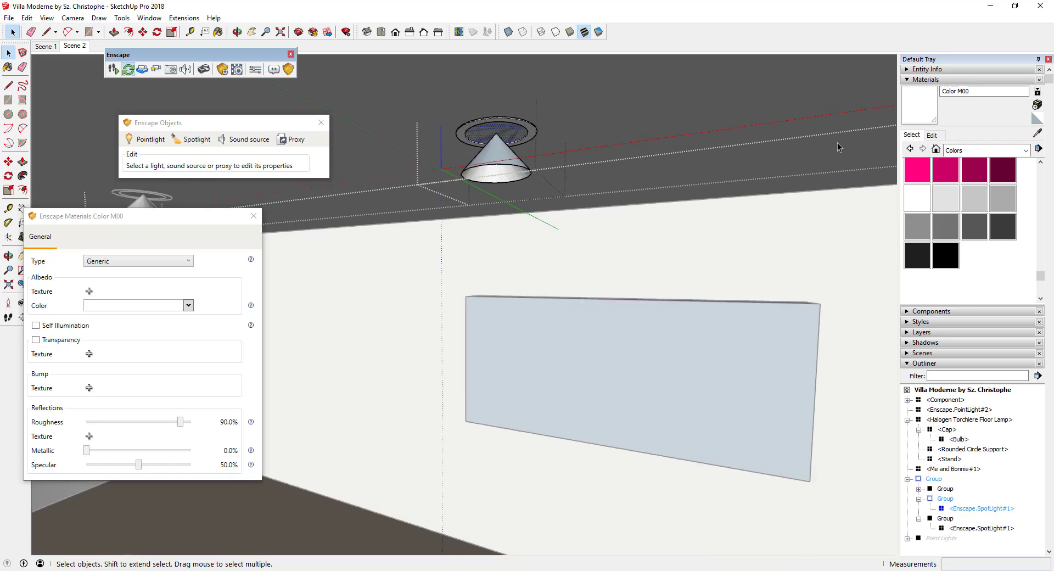
pyautogui.click(936, 112)
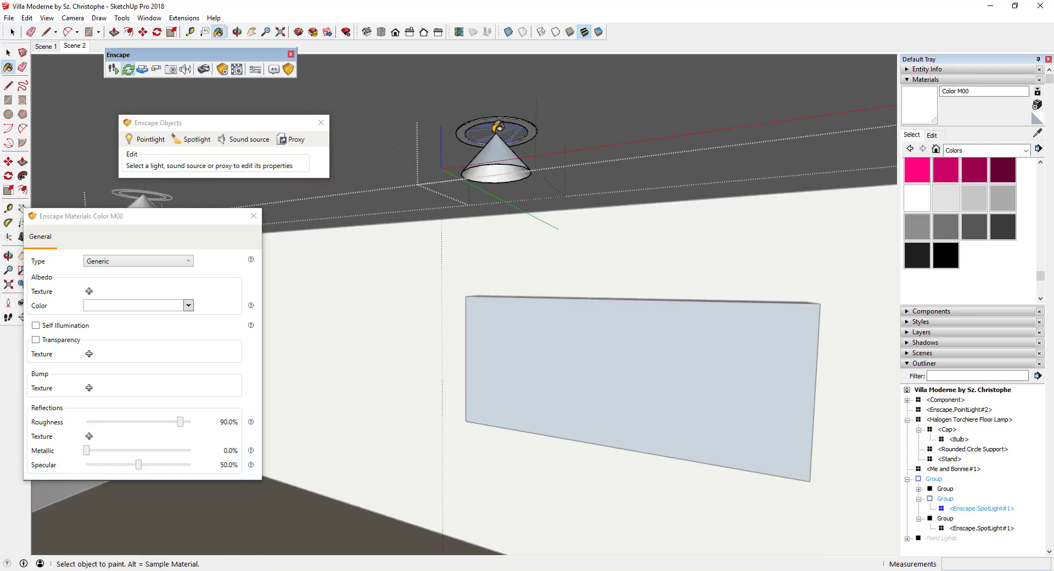
# - Open the remaining ceiling fixture for editing and paint its inner disc with Color M00
pyautogui.moveTo(619, 226); pyautogui.dragTo(419, 214, button='middle')
pyautogui.moveTo(783, 245); pyautogui.dragTo(521, 254, button='middle')
pyautogui.scroll(7, 419, 190)
pyautogui.press('space')
pyautogui.doubleClick(419, 200)
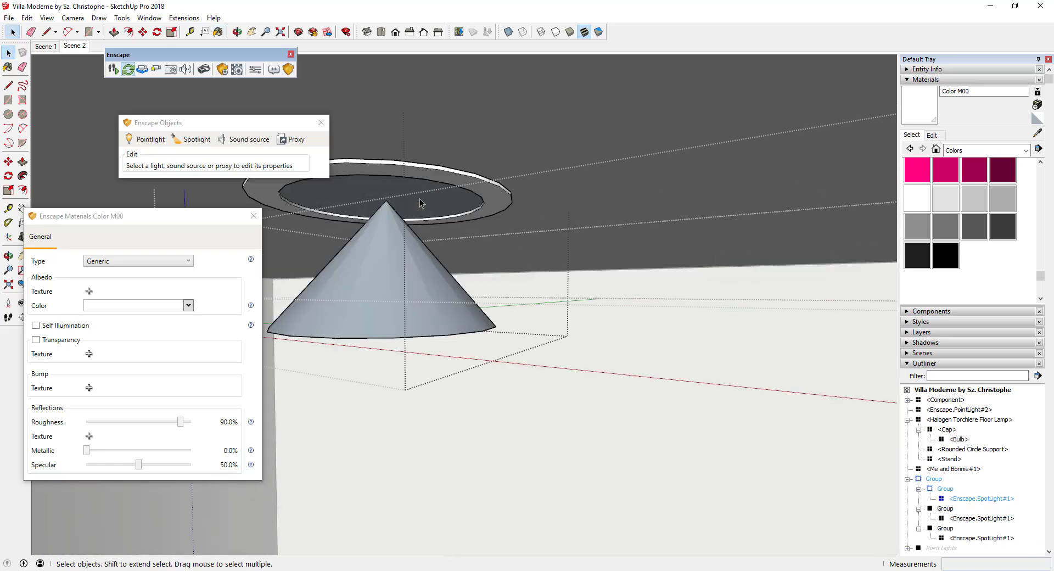
pyautogui.press('b')
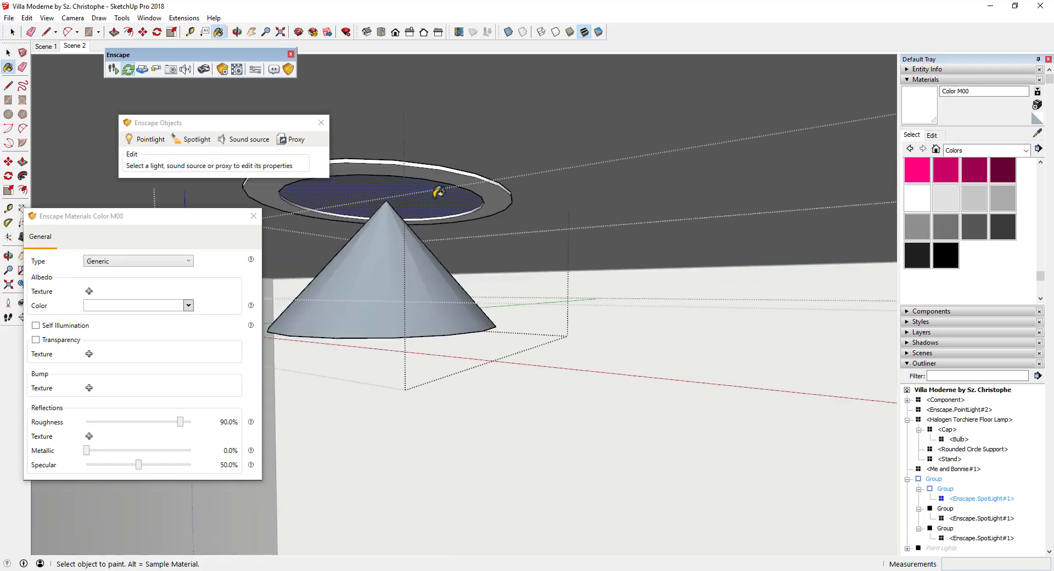
pyautogui.click(439, 194)
pyautogui.moveTo(461, 193)
pyautogui.mouseDown(button='middle')
pyautogui.moveTo(449, 200)
pyautogui.moveTo(628, 348)
pyautogui.moveTo(590, 340)
pyautogui.mouseUp(button='middle')
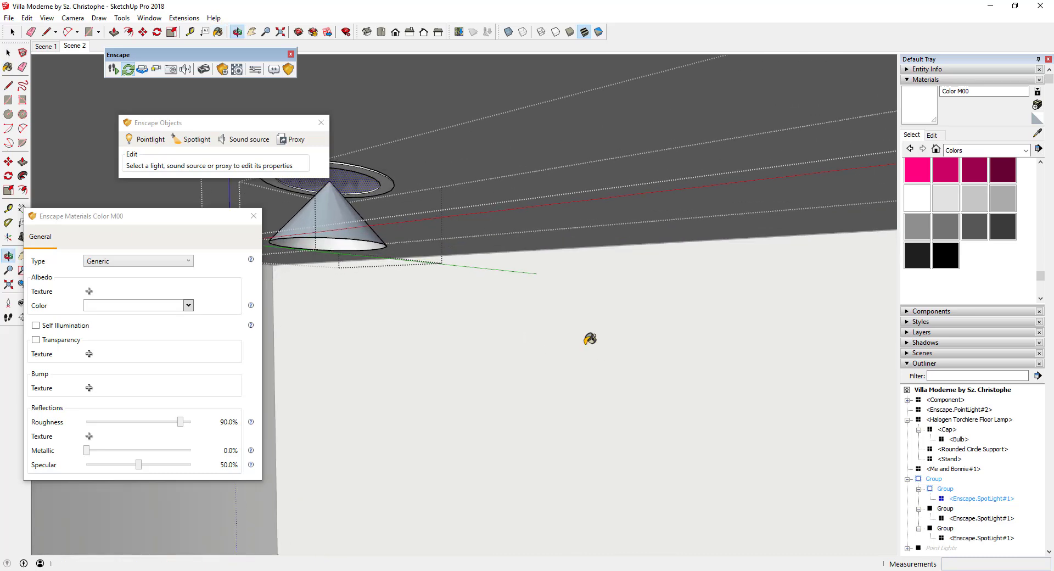
# - Place the render beside the model, enable Self Illumination for Color M00 at 1488 cd/m² and examine the ceiling lights' glow
pyautogui.doubleClick(536, 5)
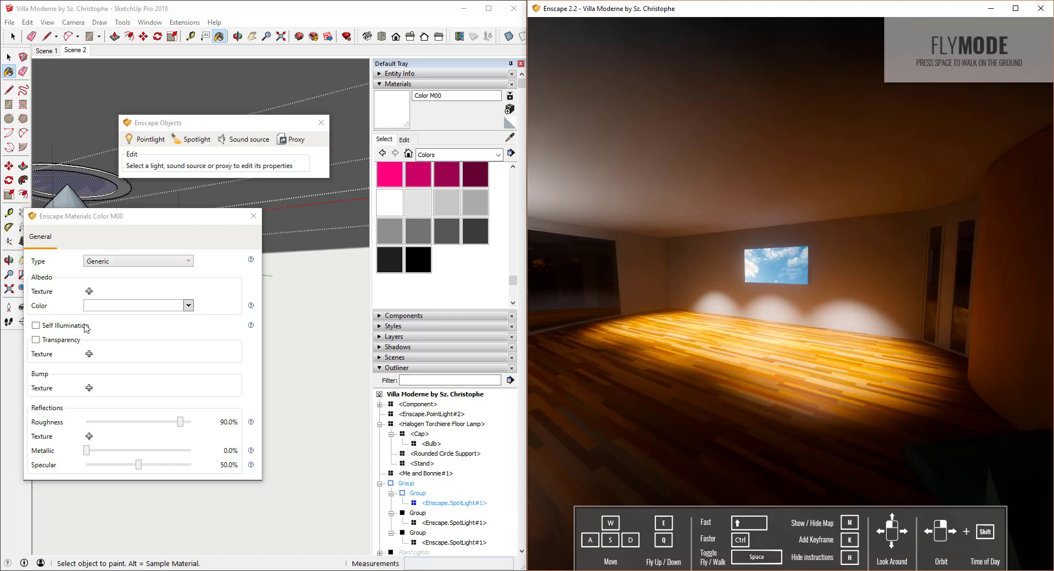
pyautogui.click(57, 328)
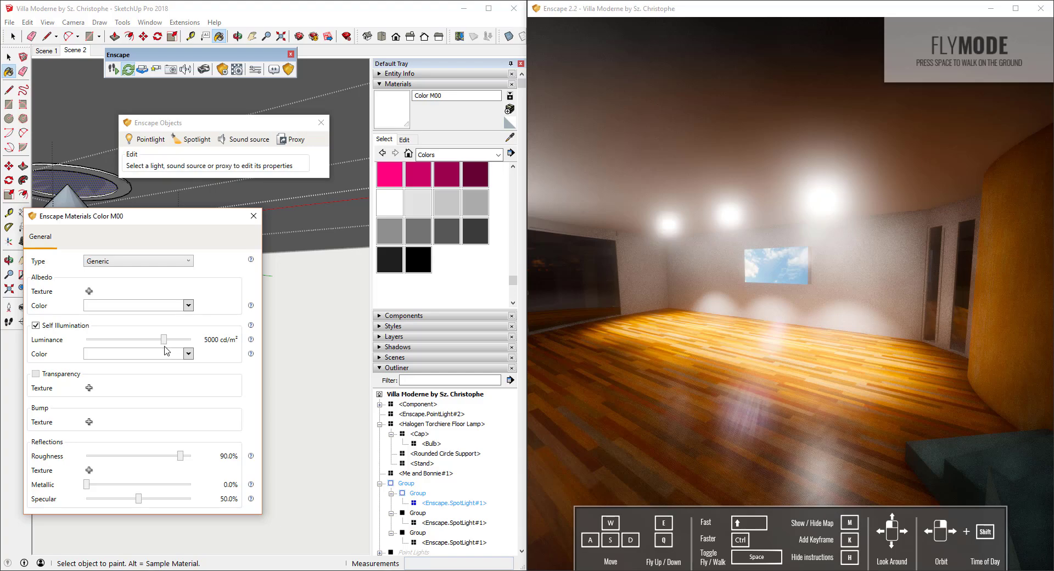
pyautogui.moveTo(164, 339); pyautogui.dragTo(153, 339)
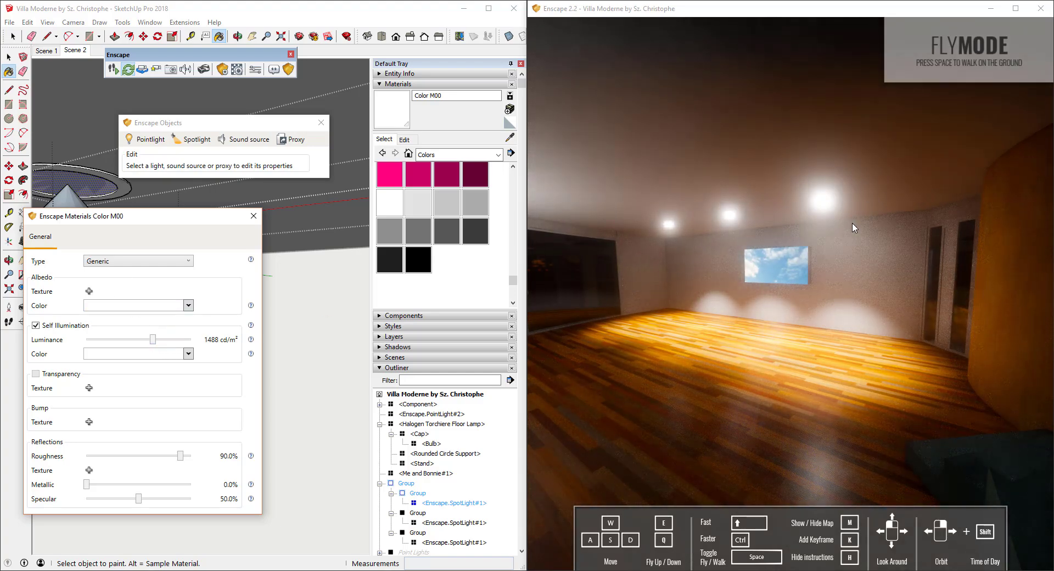
pyautogui.moveTo(852, 228); pyautogui.dragTo(859, 171)
pyautogui.press('w')
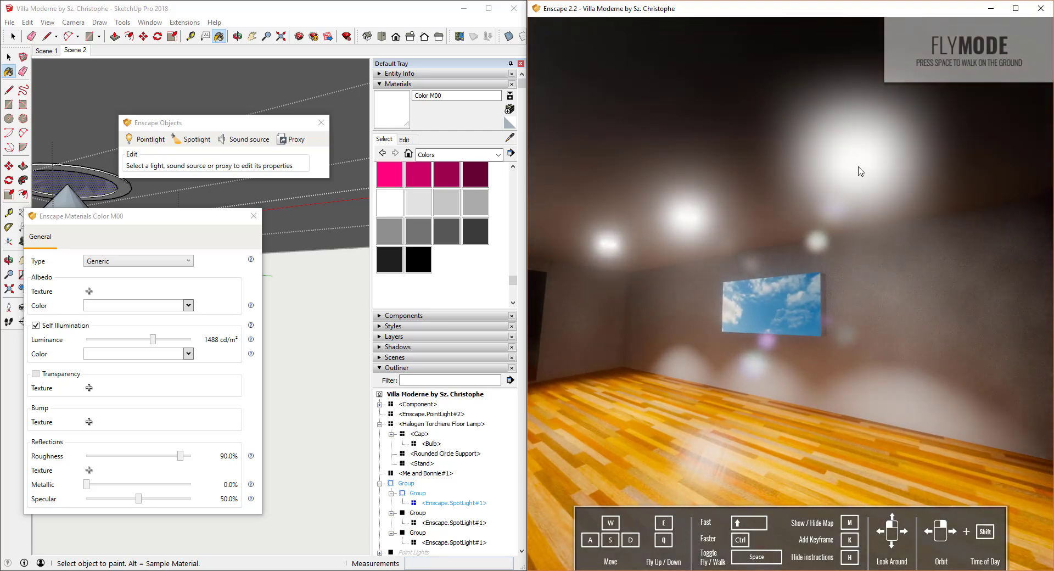
pyautogui.moveTo(736, 318); pyautogui.dragTo(718, 365)
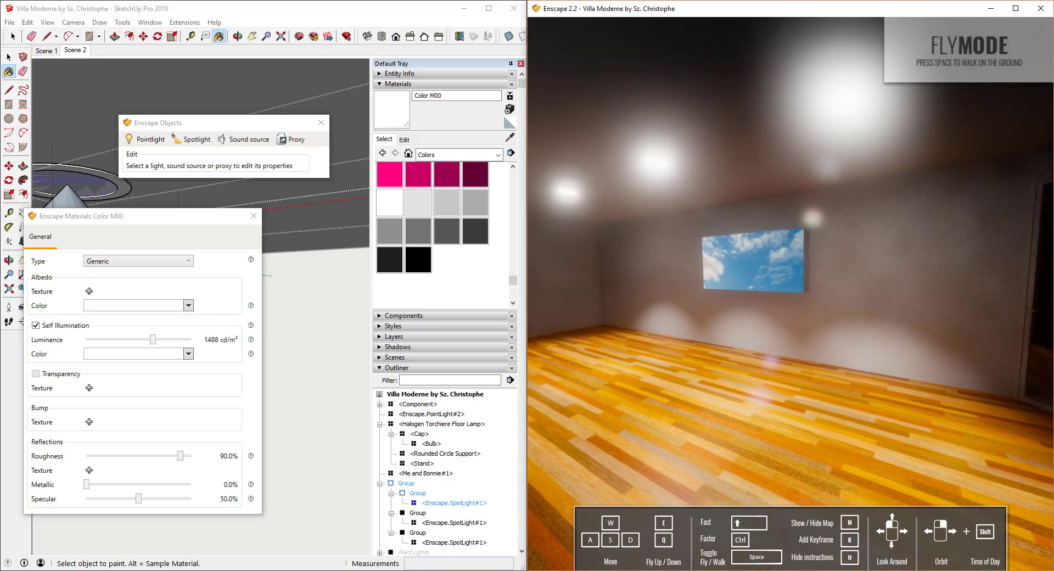
pyautogui.press('s')
# - Set the Color M00 luminance to 178 cd/m² and check the ceiling lights near and far in the render
pyautogui.click(154, 342)
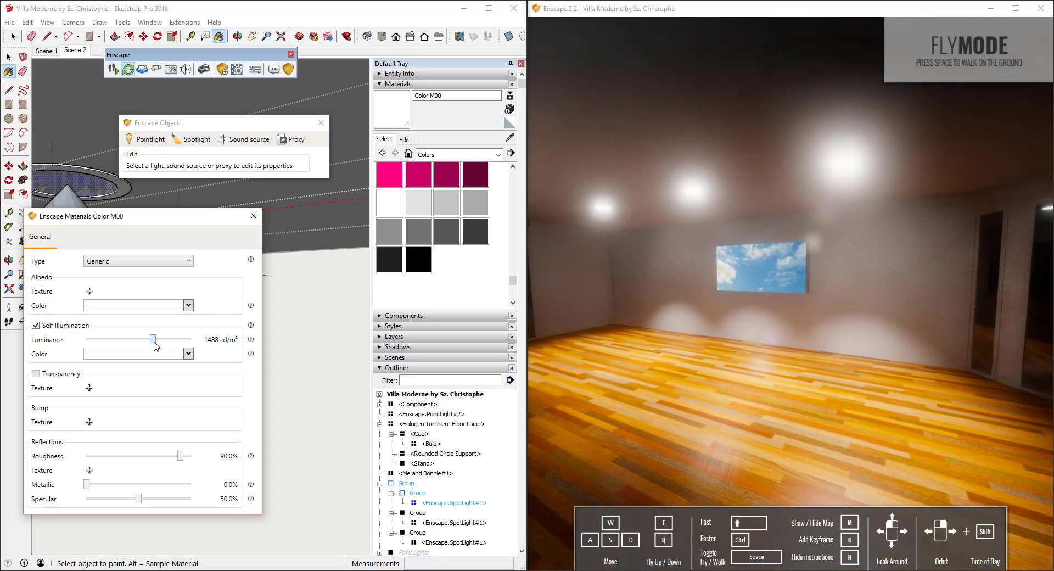
pyautogui.moveTo(154, 343); pyautogui.dragTo(135, 345)
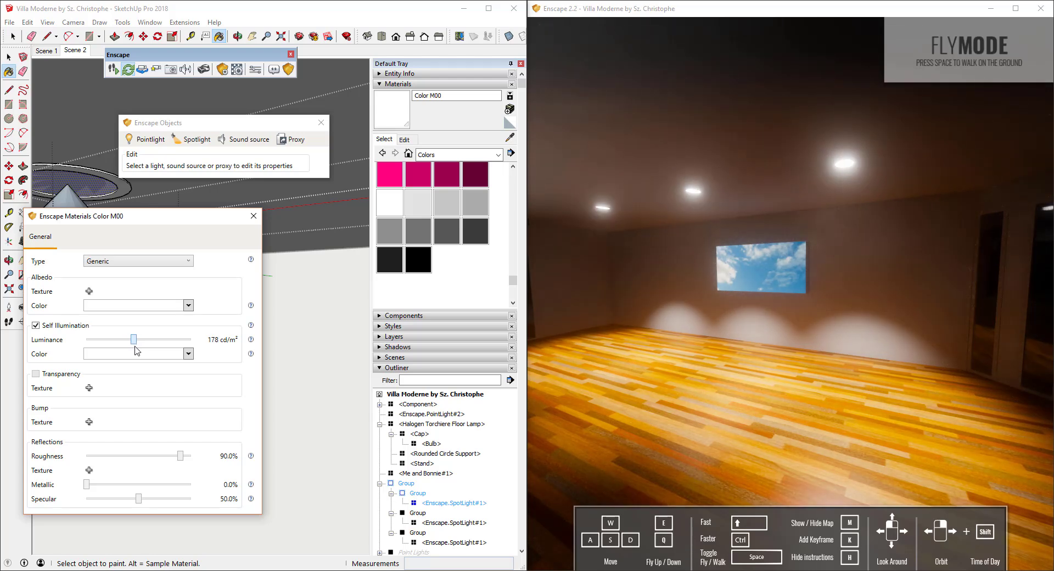
pyautogui.click(814, 180)
pyautogui.press('w')
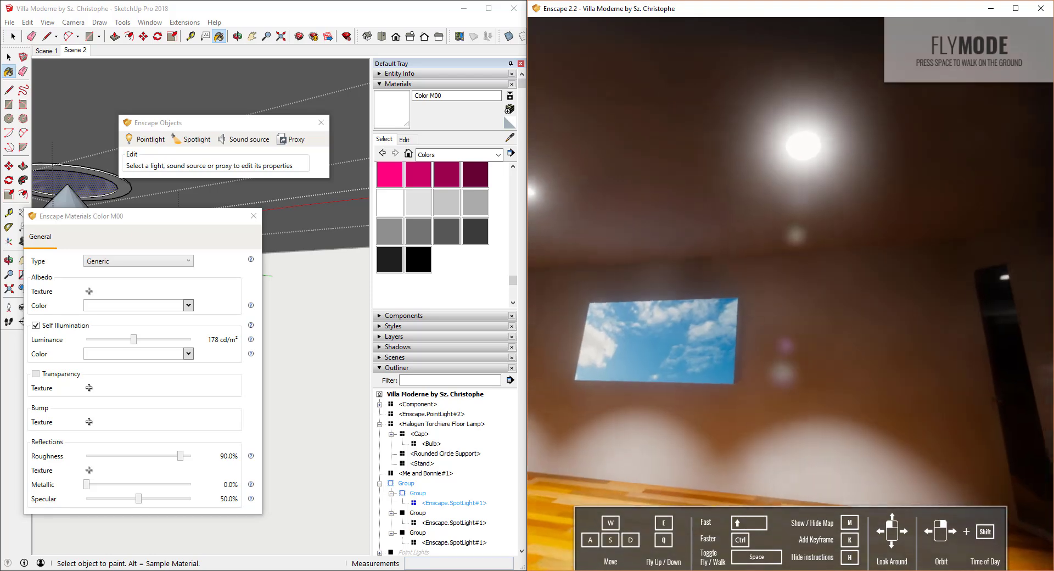
pyautogui.press('s')
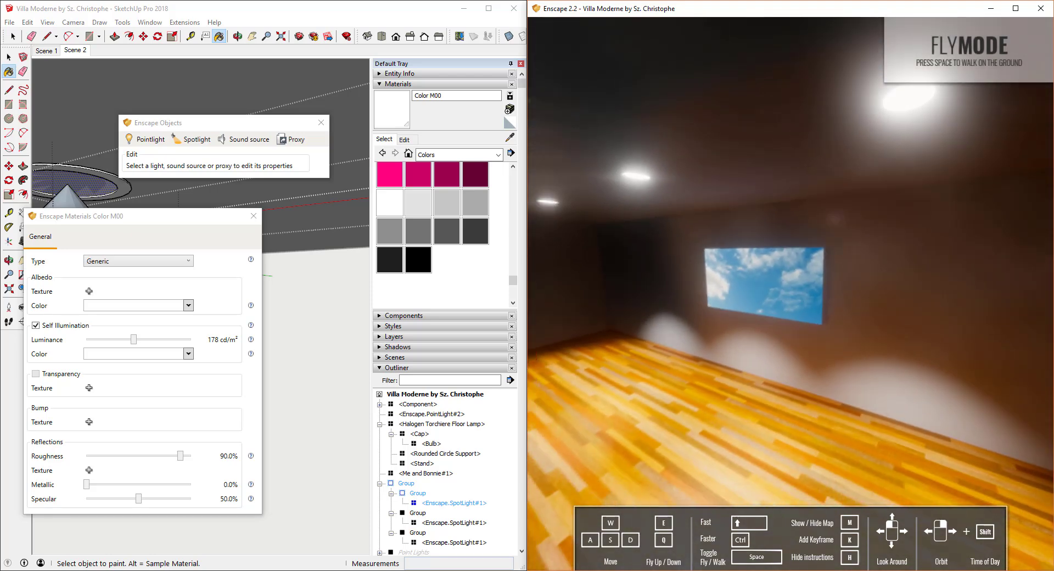
pyautogui.press('s')
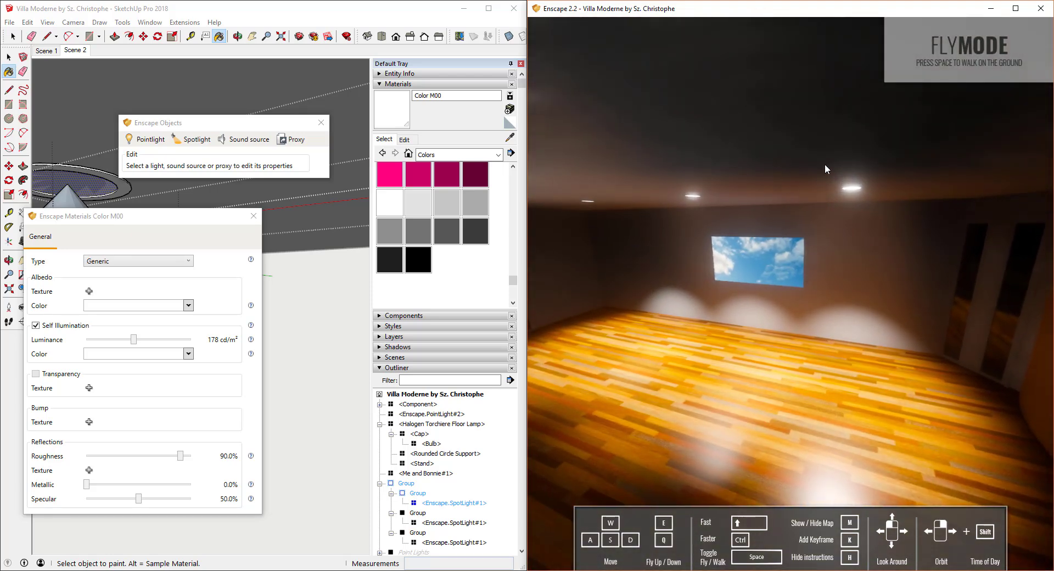